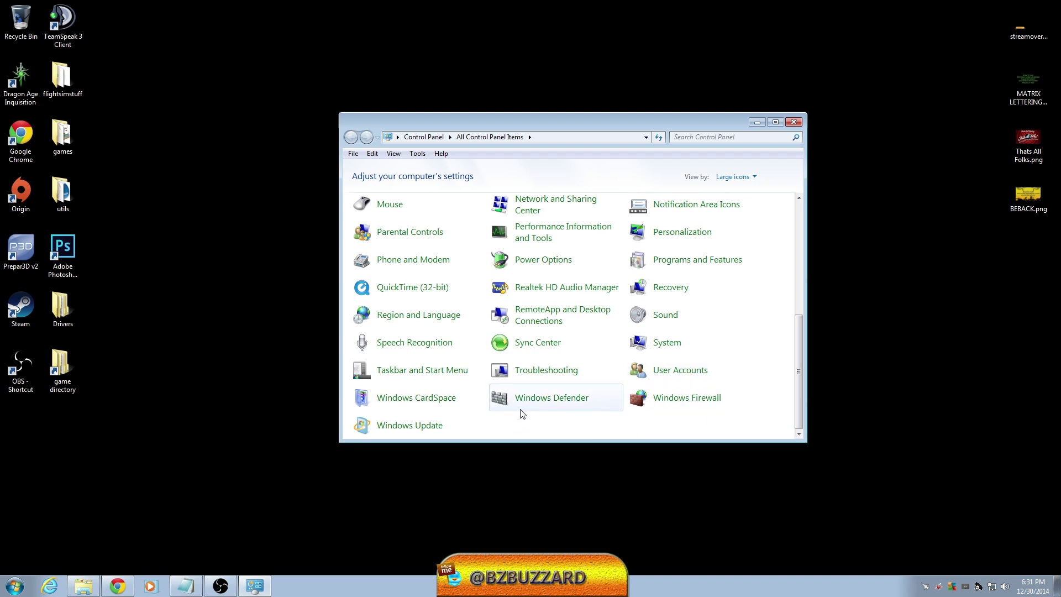
- Review how Windows Update is set to install updates, and close its settings without changing anything
click(410, 426)
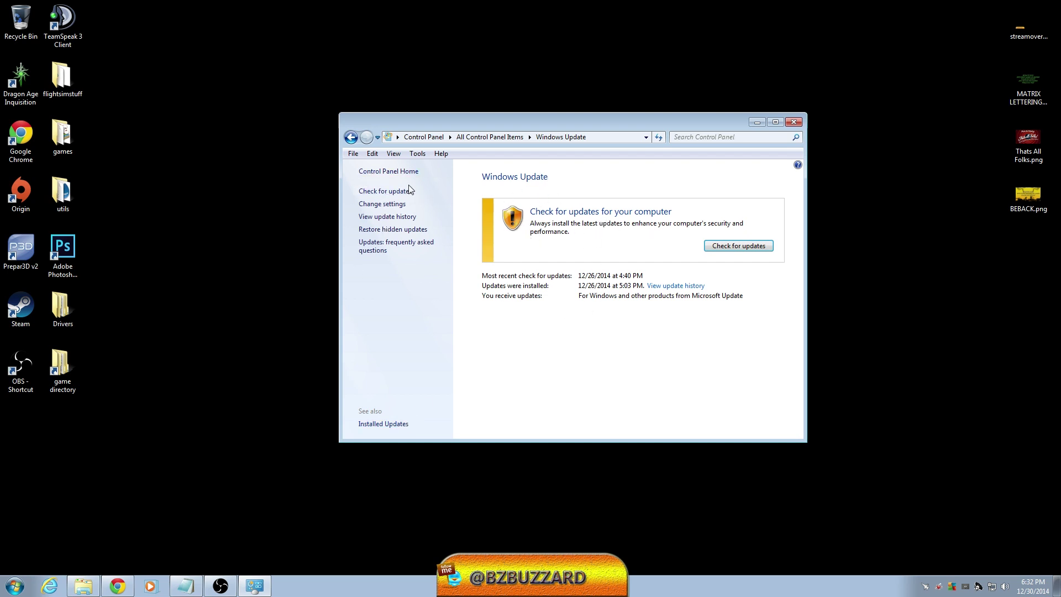
click(393, 205)
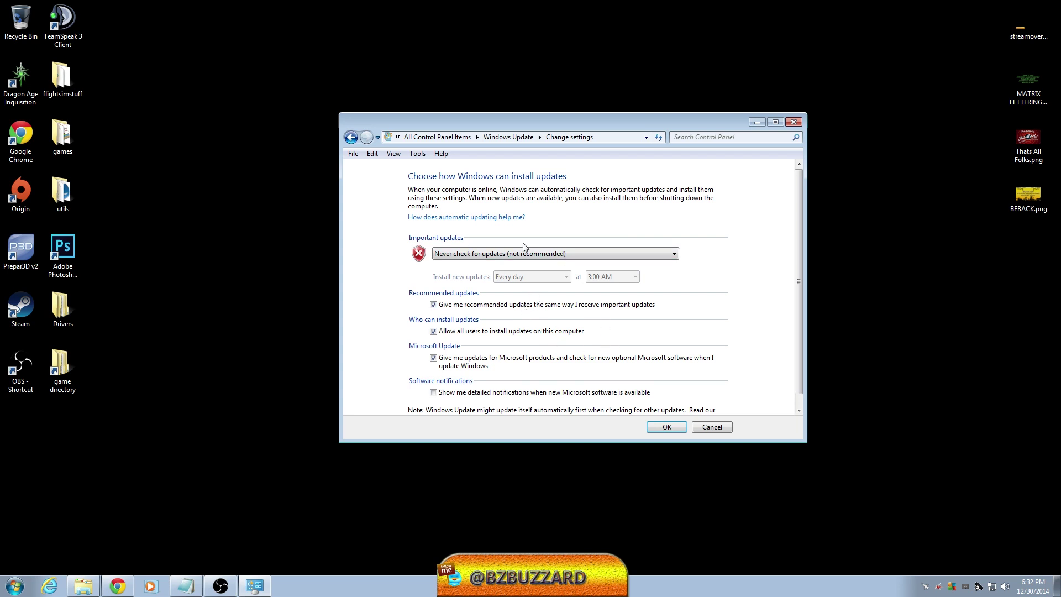
click(711, 430)
click(794, 122)
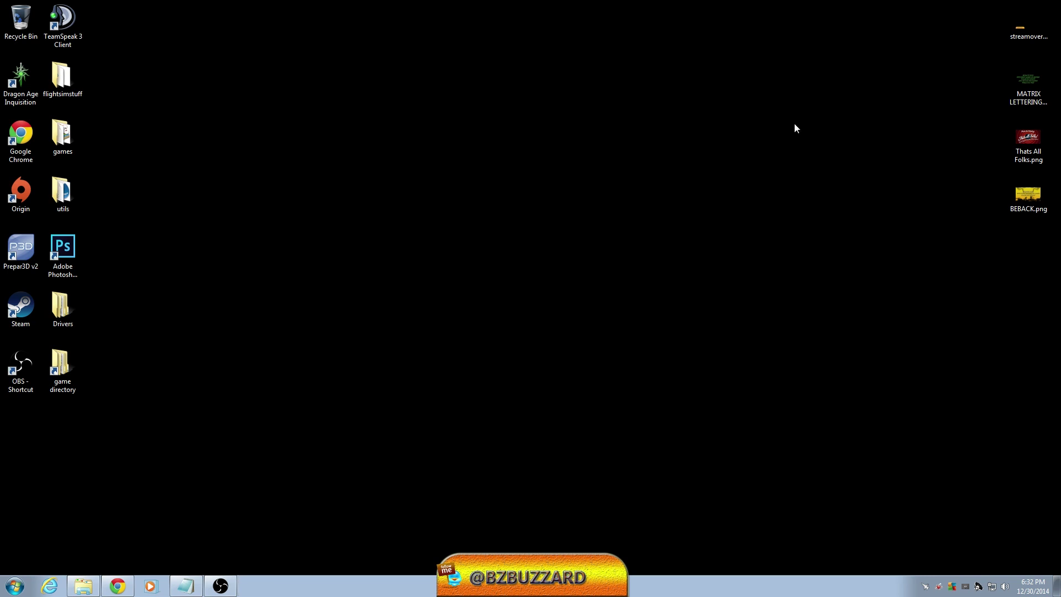
- Run msconfig and disable the enabled Glary Utilities and Java Platform SE Auto Updater startup items
click(15, 586)
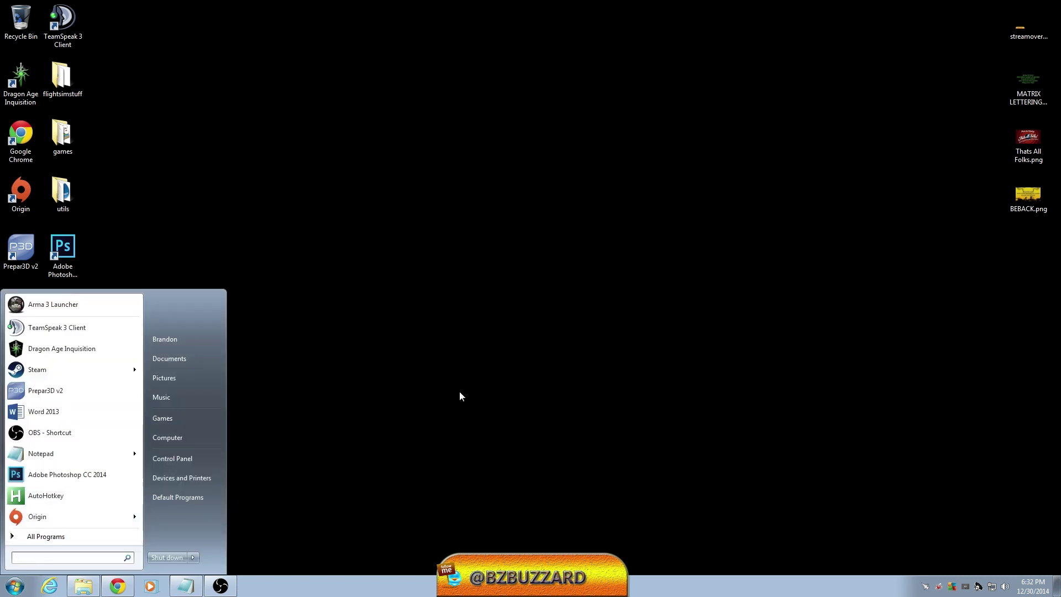
text(msconfig)
key(Return)
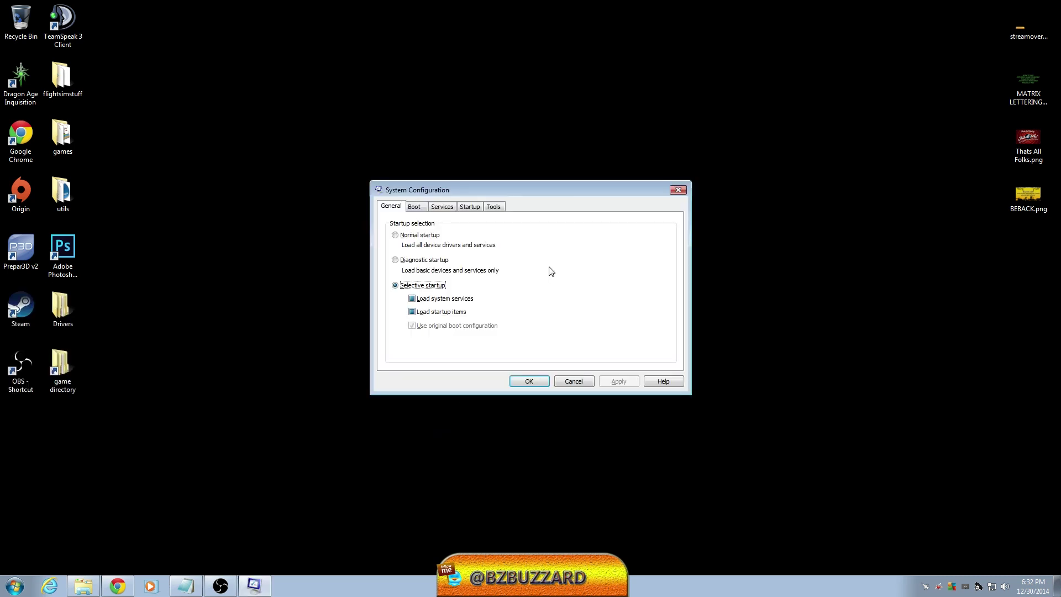
click(474, 209)
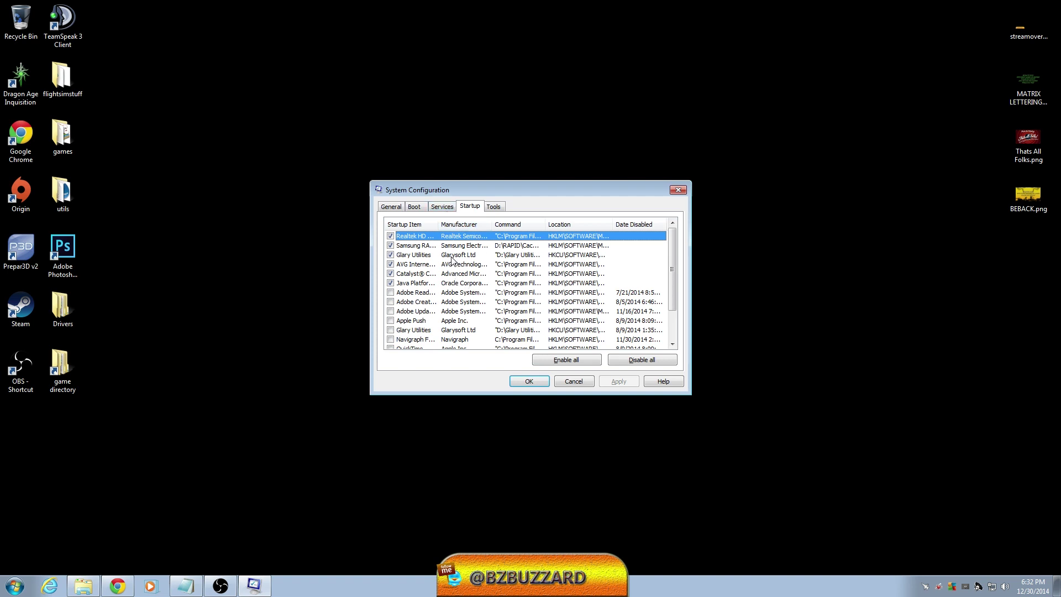
click(390, 255)
click(390, 283)
- Examine the full list of startup items, widening the Startup Item column so the complete program names can be read
drag(672, 259, 497, 274)
drag(671, 257, 678, 297)
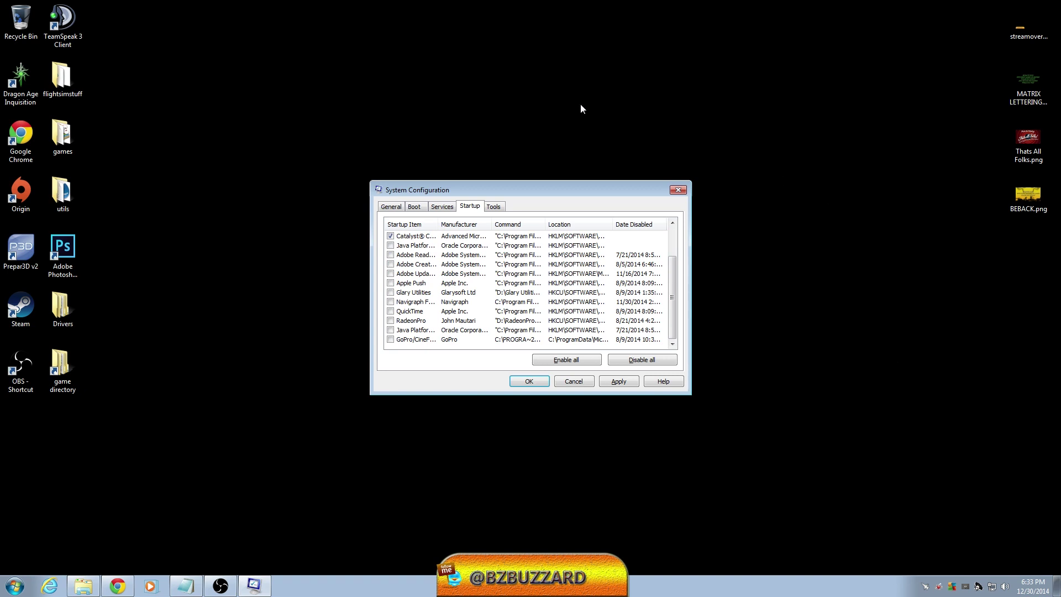
drag(672, 293, 673, 245)
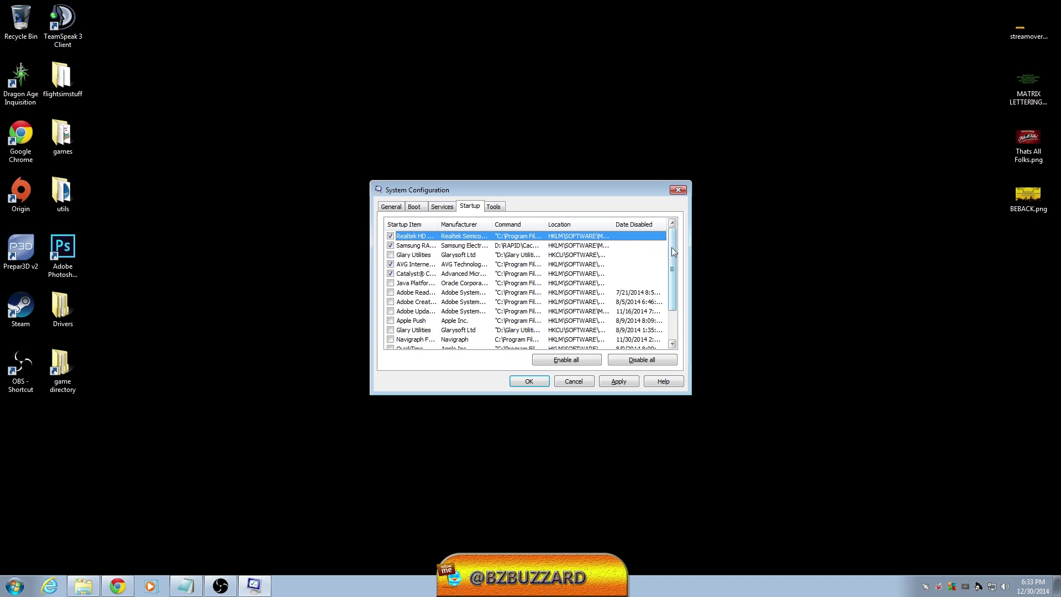
scroll(672, 247, down, 2)
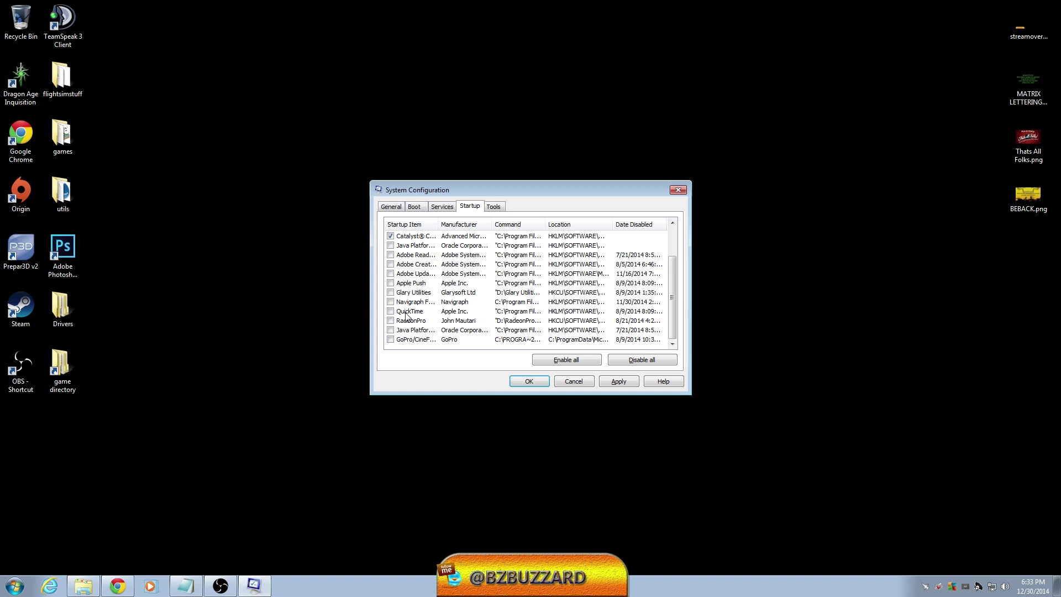
drag(672, 300, 668, 279)
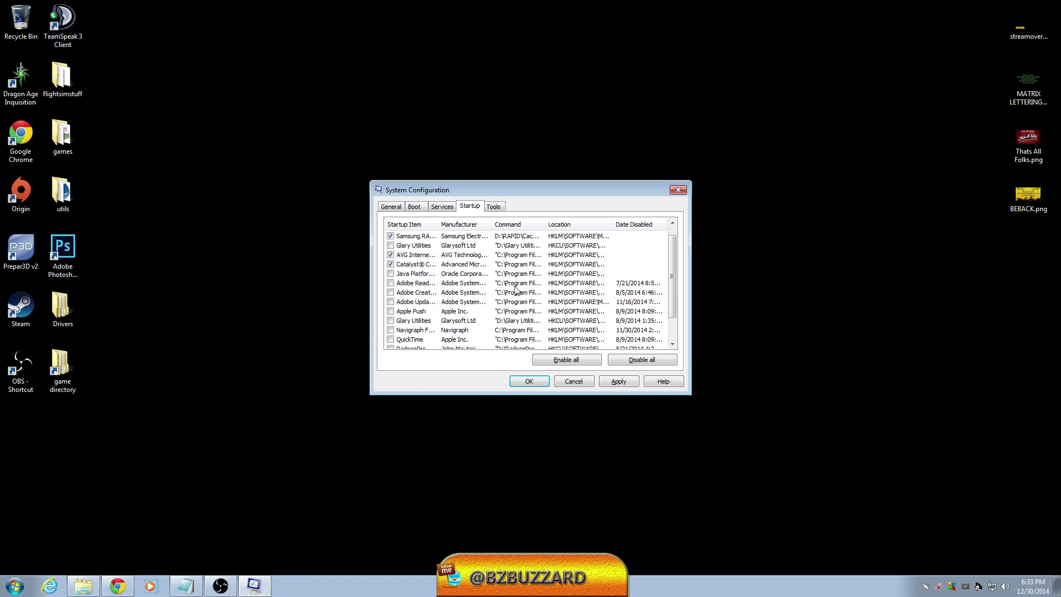
scroll(672, 257, down, 1)
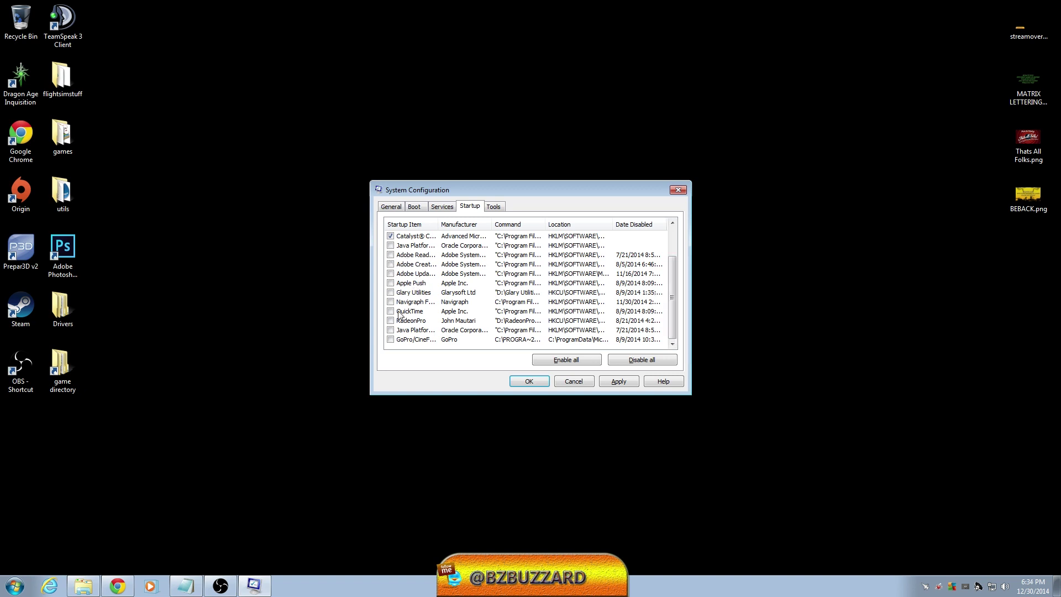
drag(438, 224, 497, 225)
drag(672, 279, 672, 255)
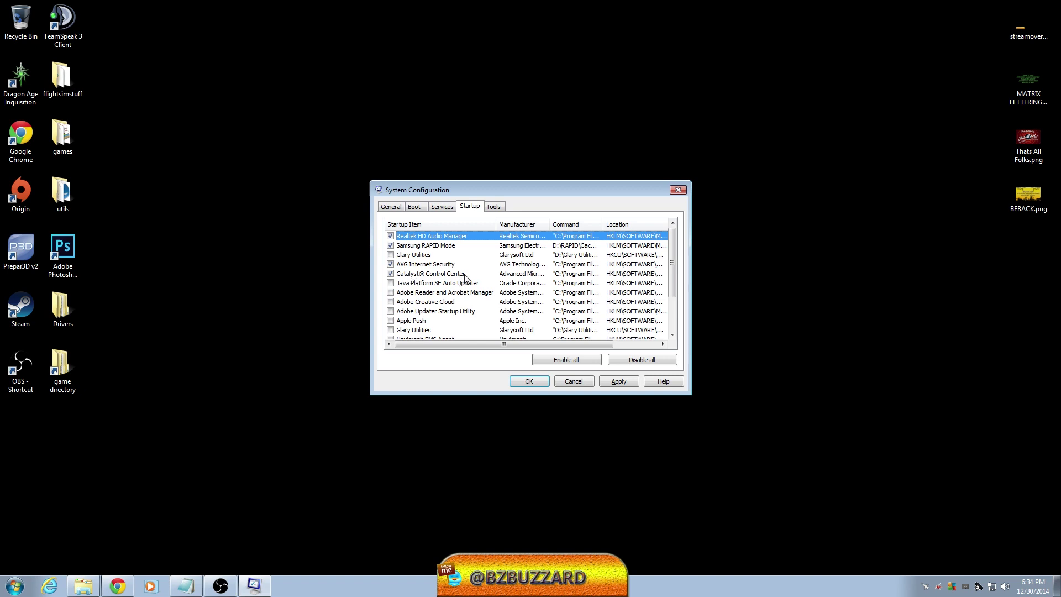
click(417, 246)
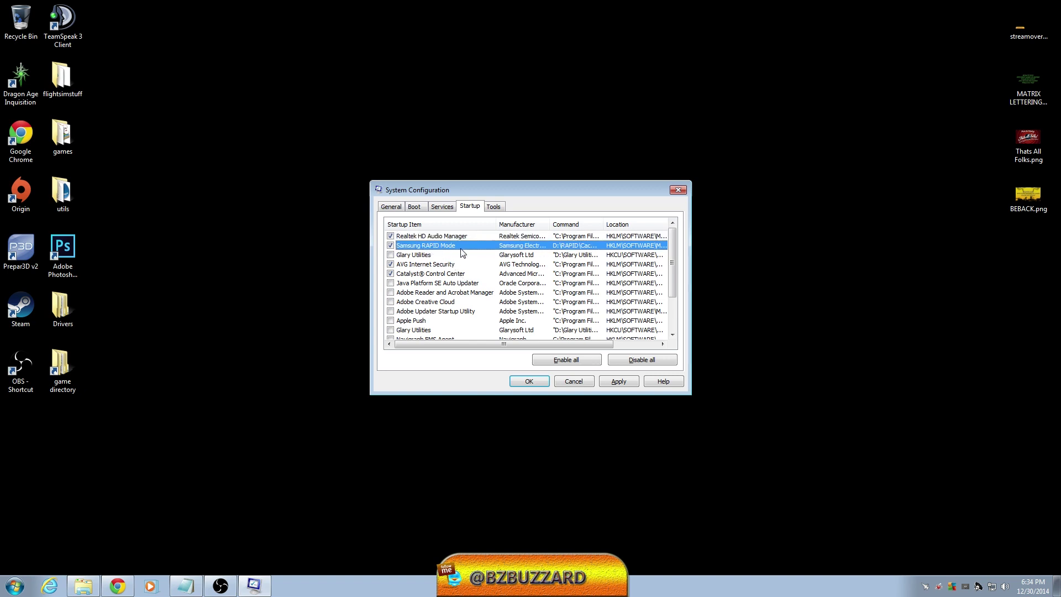
click(439, 236)
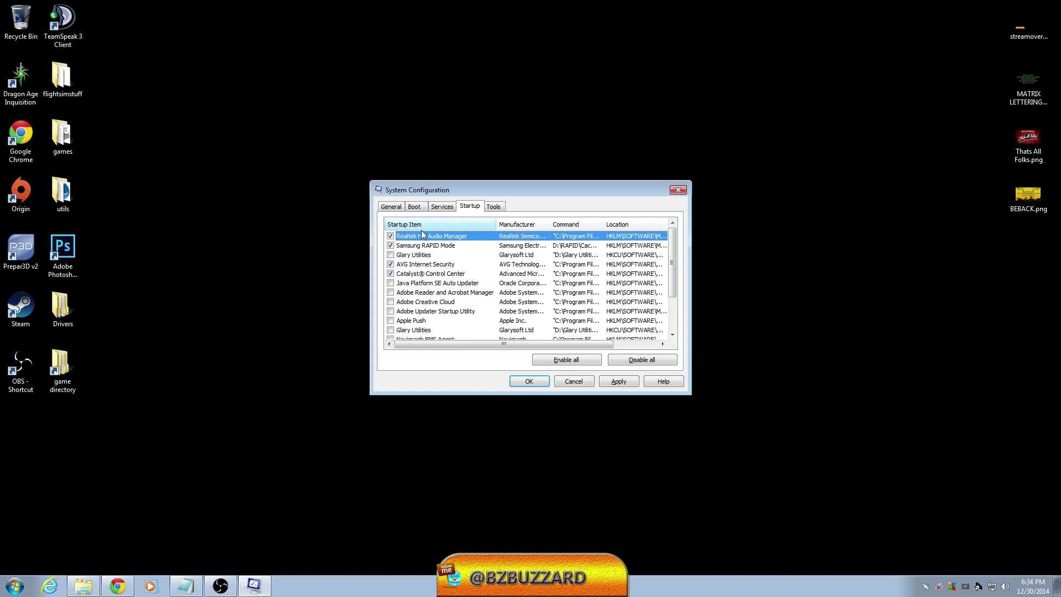
mouse_move(669, 250)
mouse_down()
mouse_move(671, 260)
mouse_move(668, 249)
mouse_up()
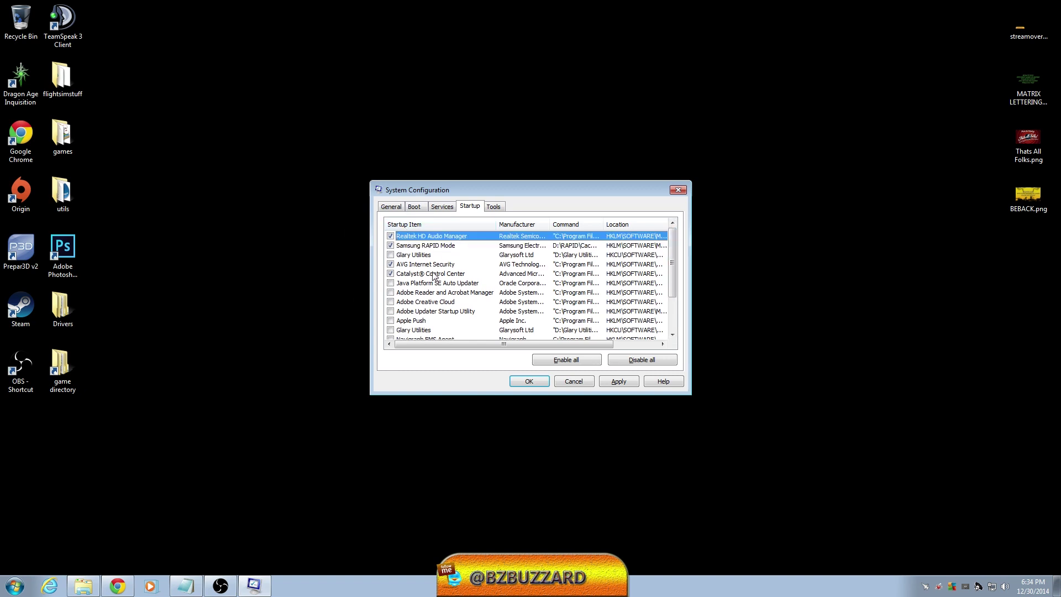
mouse_move(672, 252)
mouse_down()
mouse_move(672, 240)
mouse_move(667, 317)
mouse_move(687, 242)
mouse_up()
- Save the startup item changes and exit System Configuration without restarting
click(529, 381)
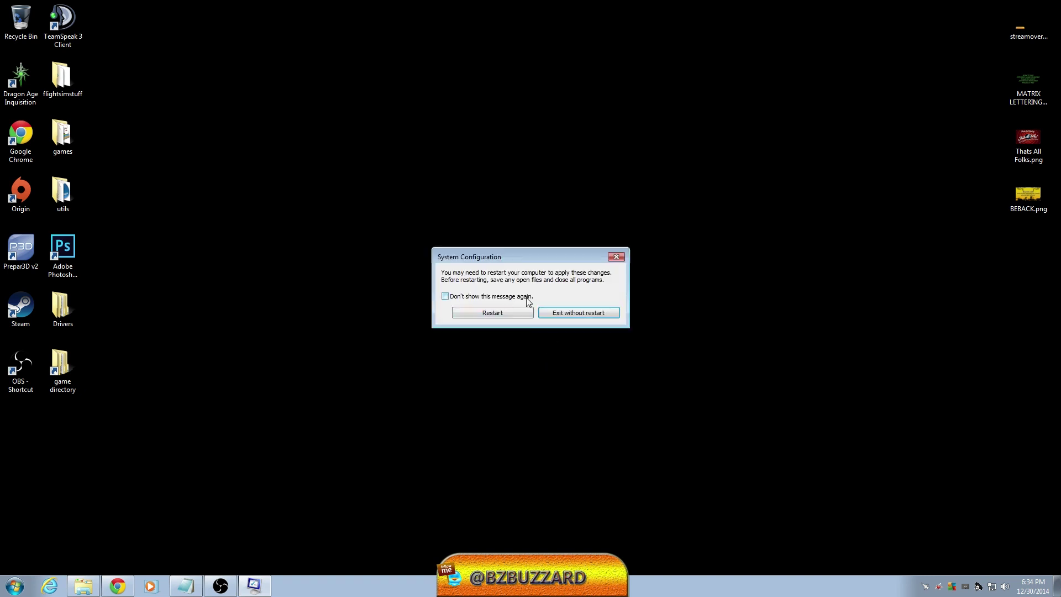
click(569, 315)
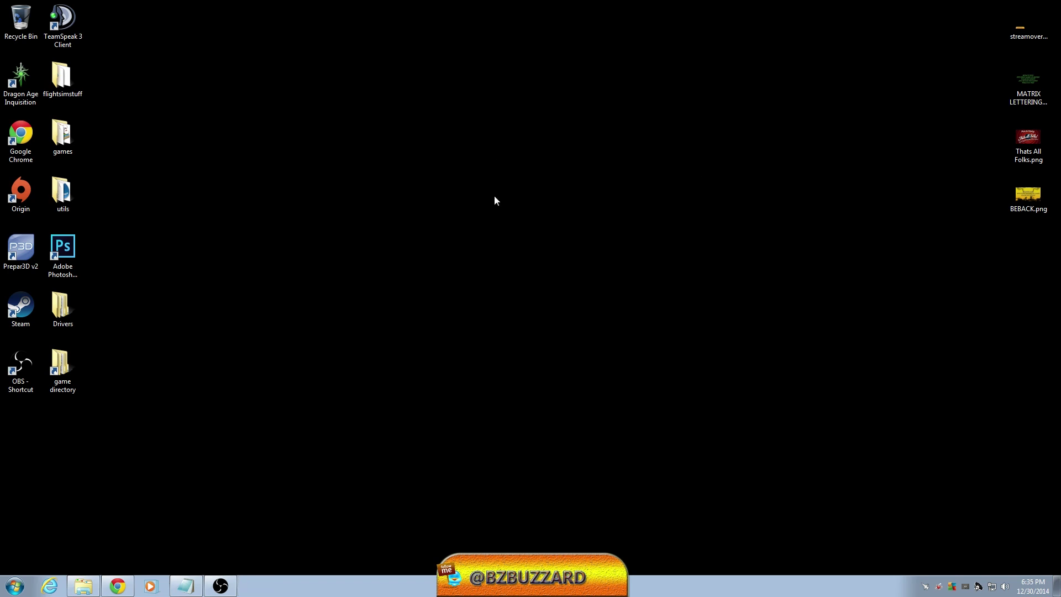
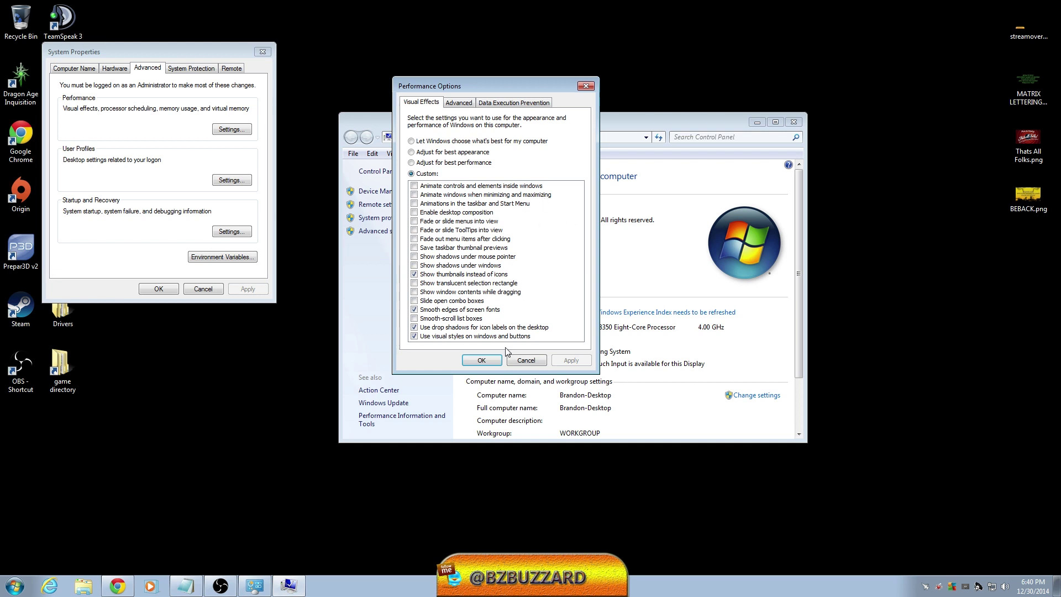
- Accept the custom visual effects selection in Performance Options
click(484, 357)
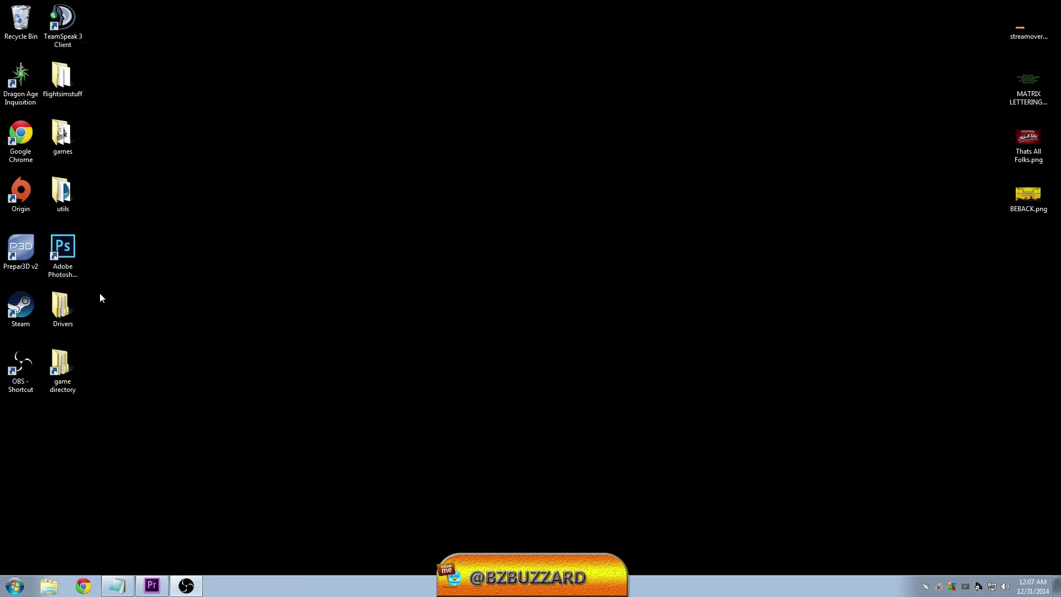
key(super)
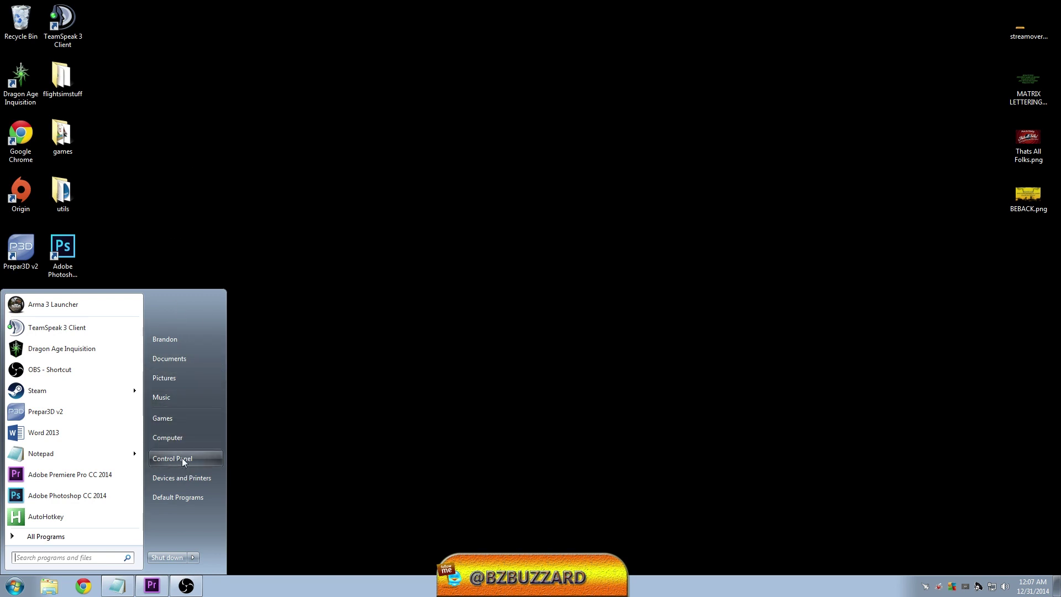
click(180, 437)
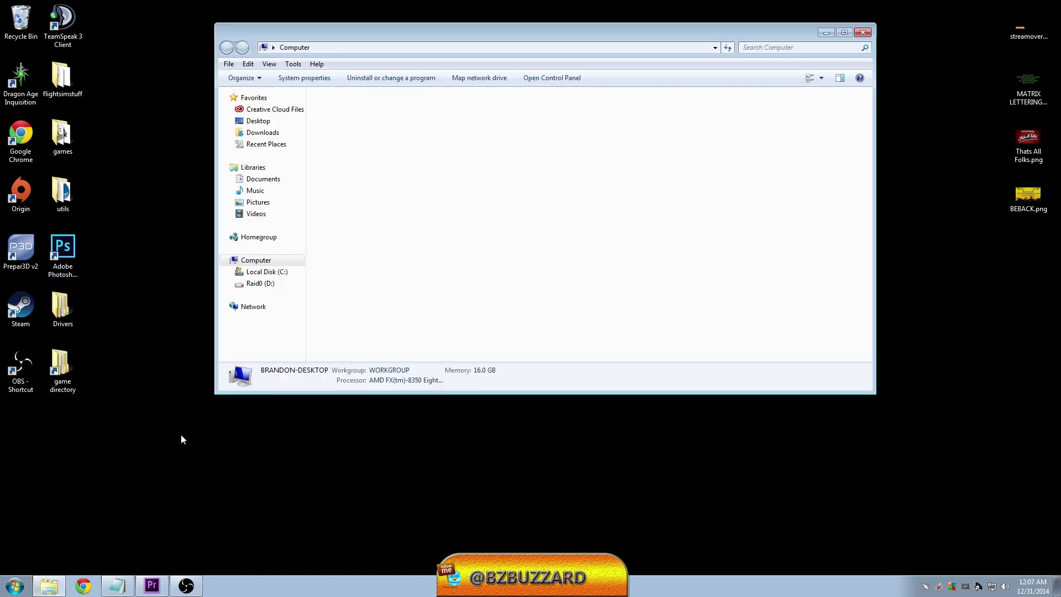
click(862, 33)
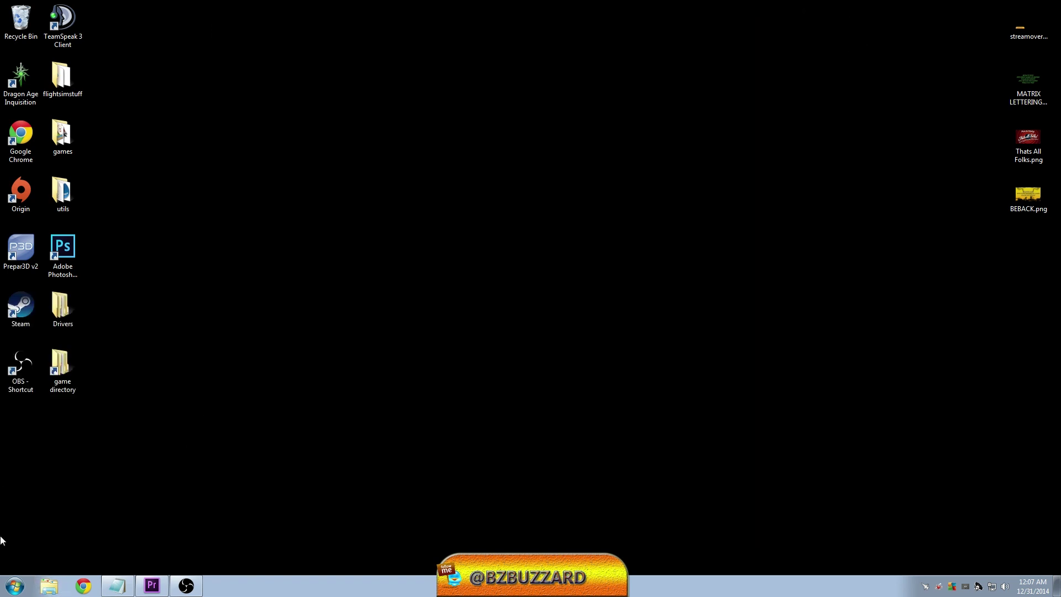
- Open the computer's advanced system settings, review the custom visual effects under Performance, and close all the system windows
click(15, 585)
right_click(188, 435)
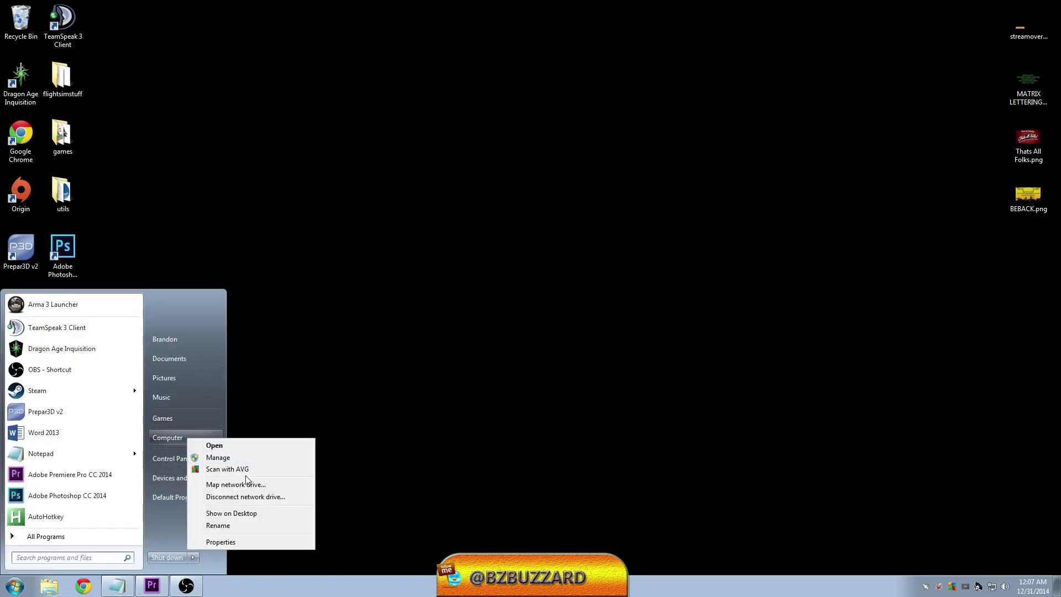
click(232, 543)
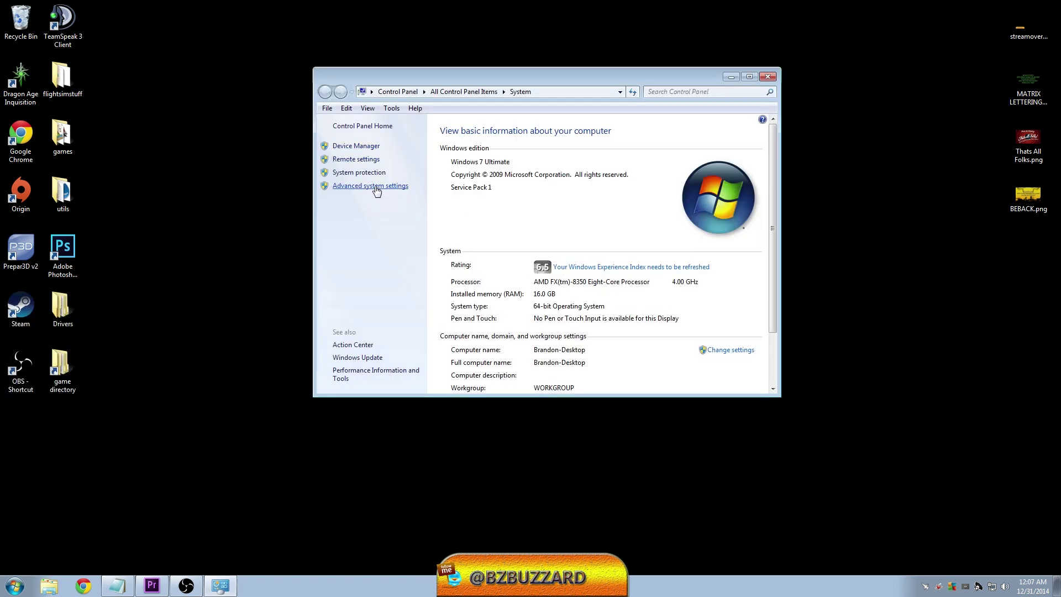
click(375, 189)
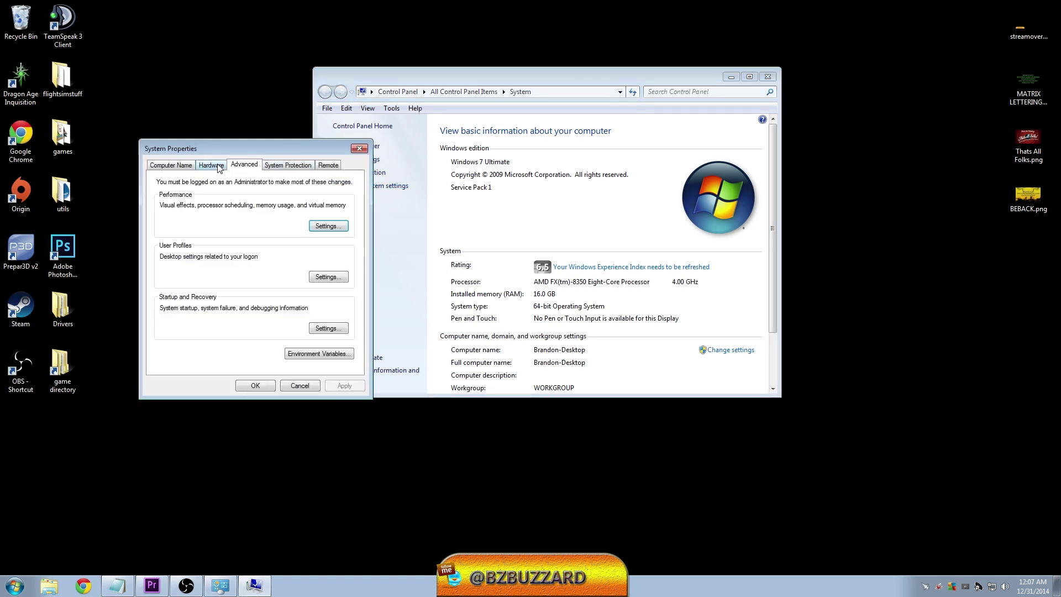
click(326, 225)
drag(277, 193, 532, 150)
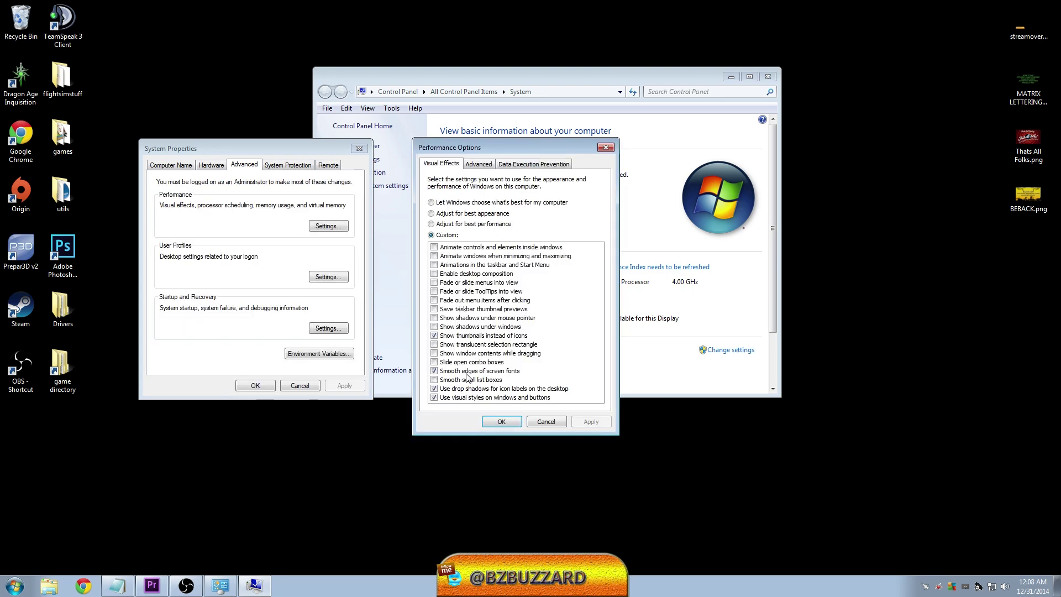
click(606, 148)
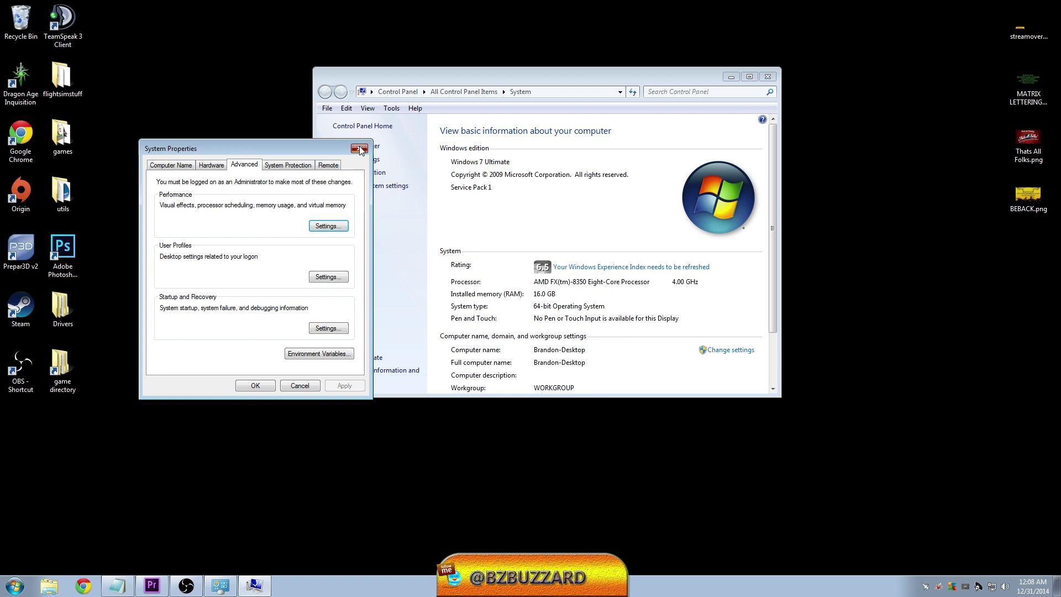
click(359, 149)
click(767, 77)
- Look through the desktop personalization themes down to the Basic and High Contrast ones, and close the window
right_click(485, 179)
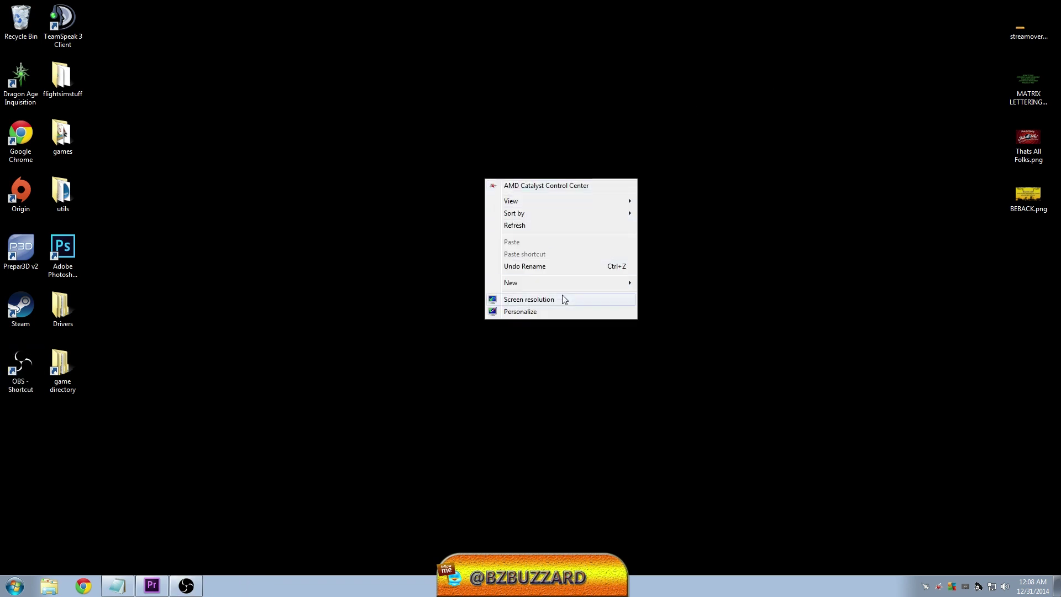
click(551, 310)
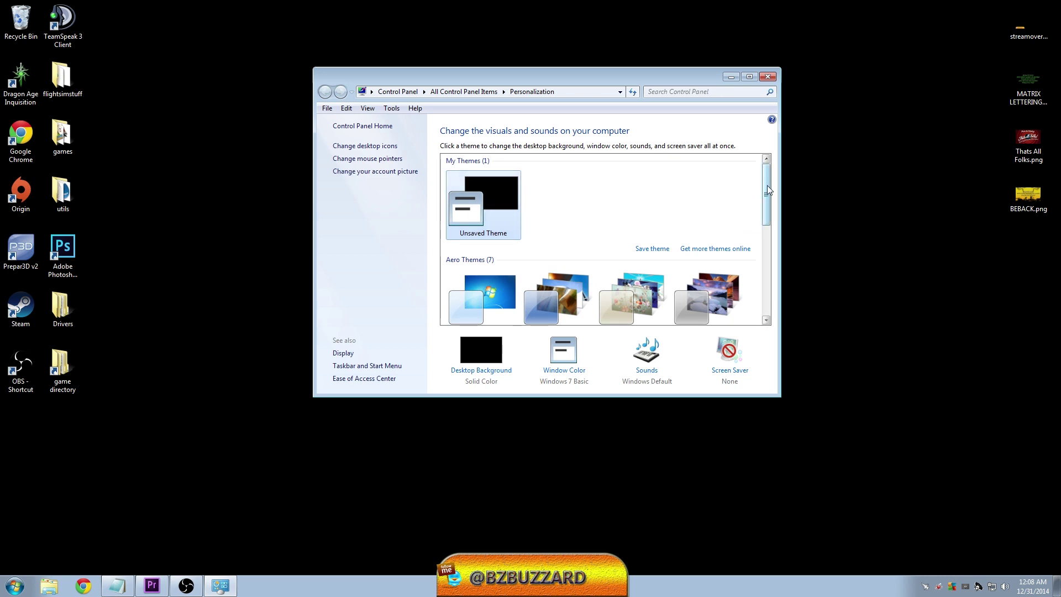
drag(767, 186, 770, 274)
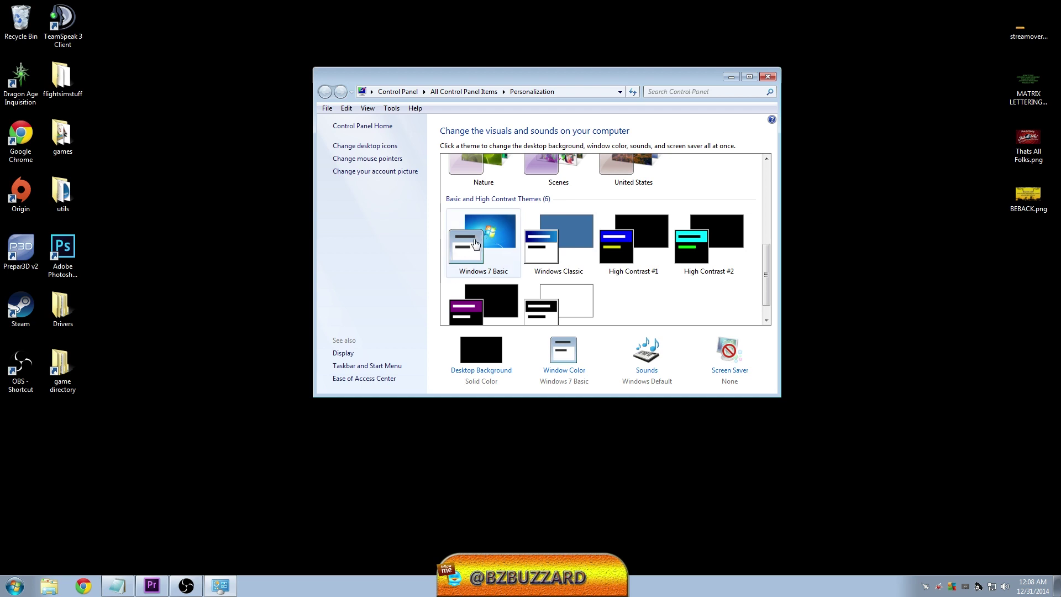
click(768, 76)
- Reopen the Performance visual effects options from the advanced system settings, and dismiss them without changes
click(13, 586)
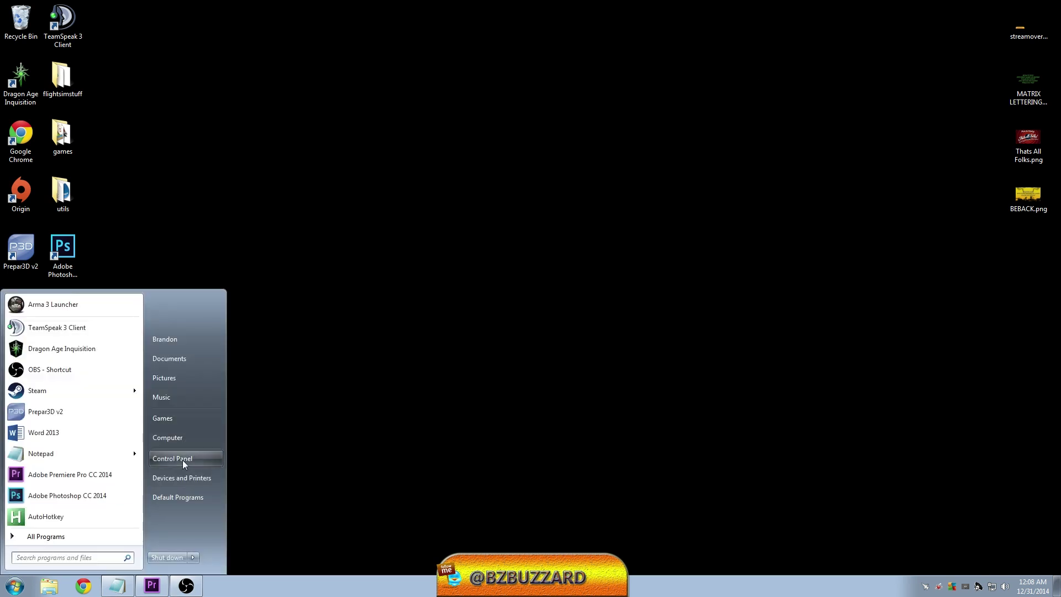
right_click(183, 435)
click(240, 540)
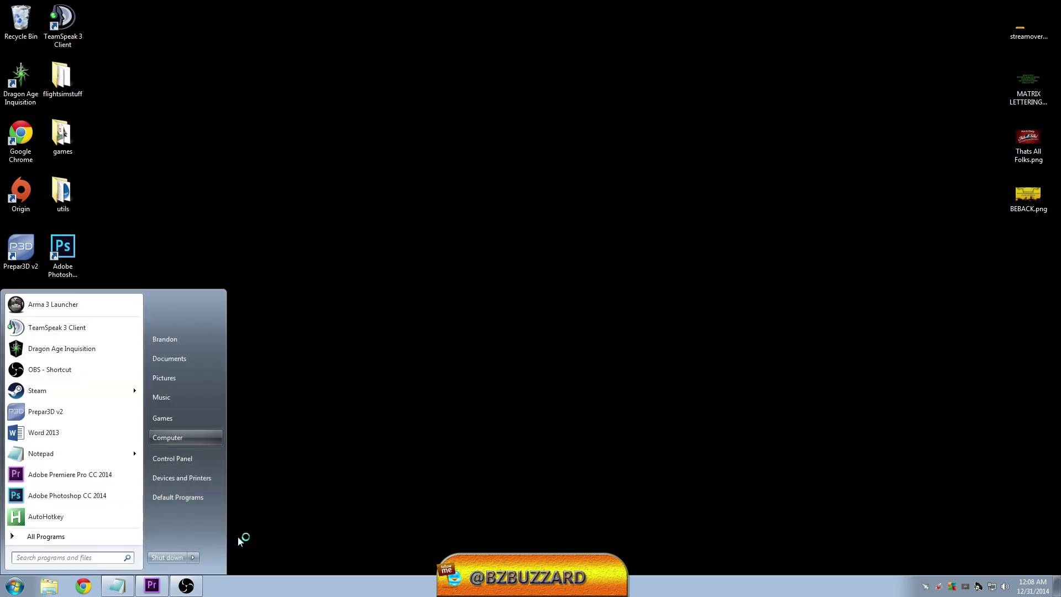
click(365, 186)
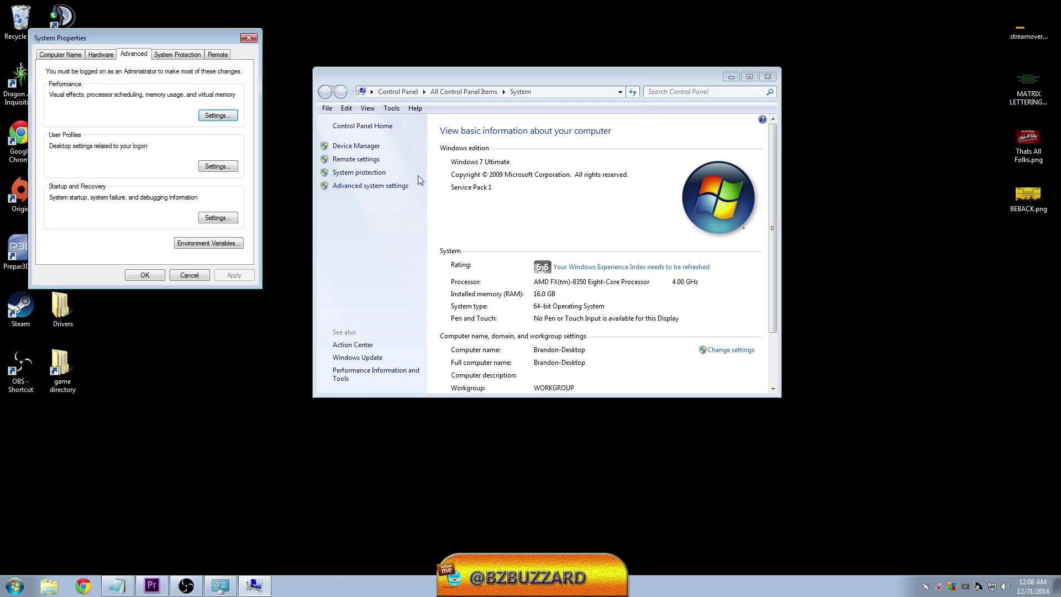
click(227, 117)
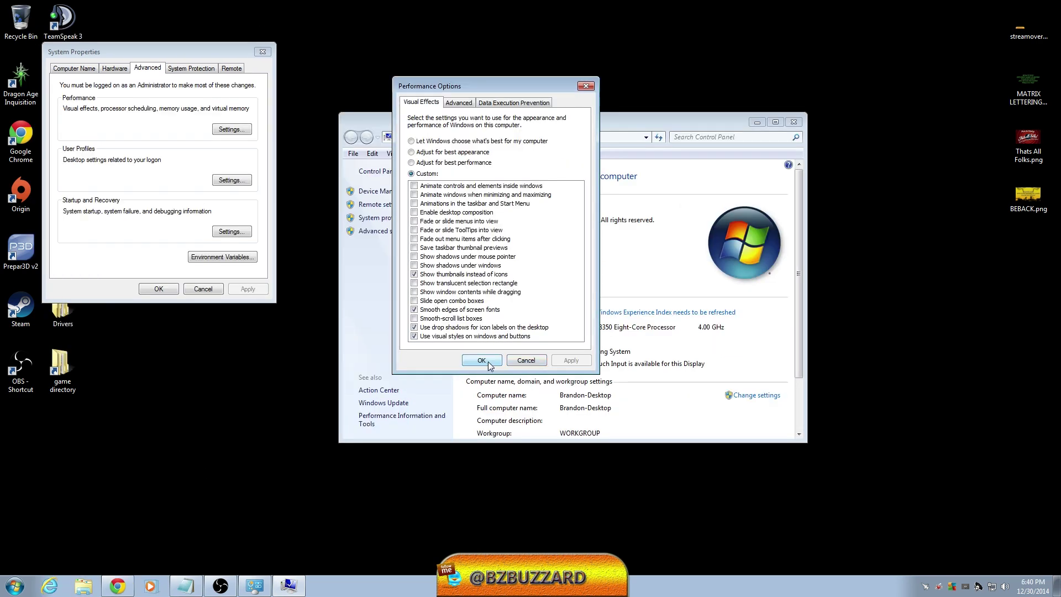
click(526, 360)
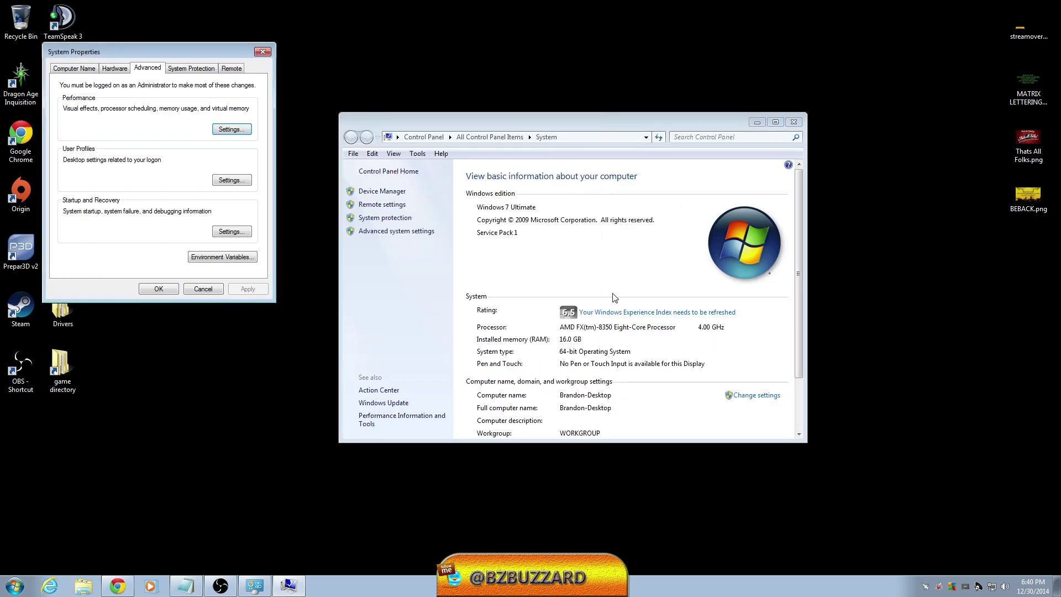
- Close the system windows, and check Windows Defender's status from the full Control Panel list before closing it
click(794, 121)
click(263, 52)
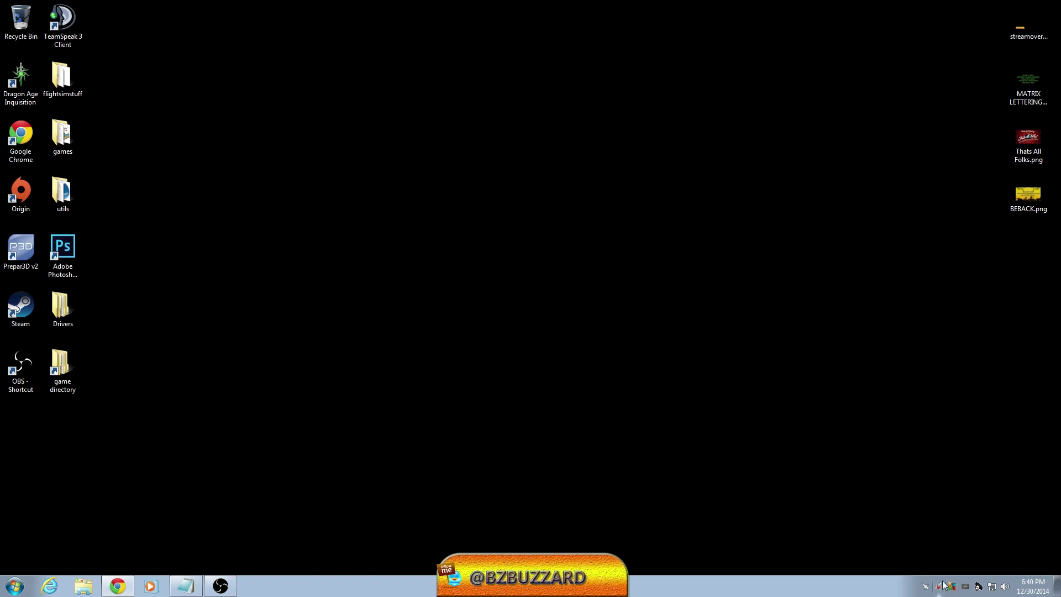
click(9, 589)
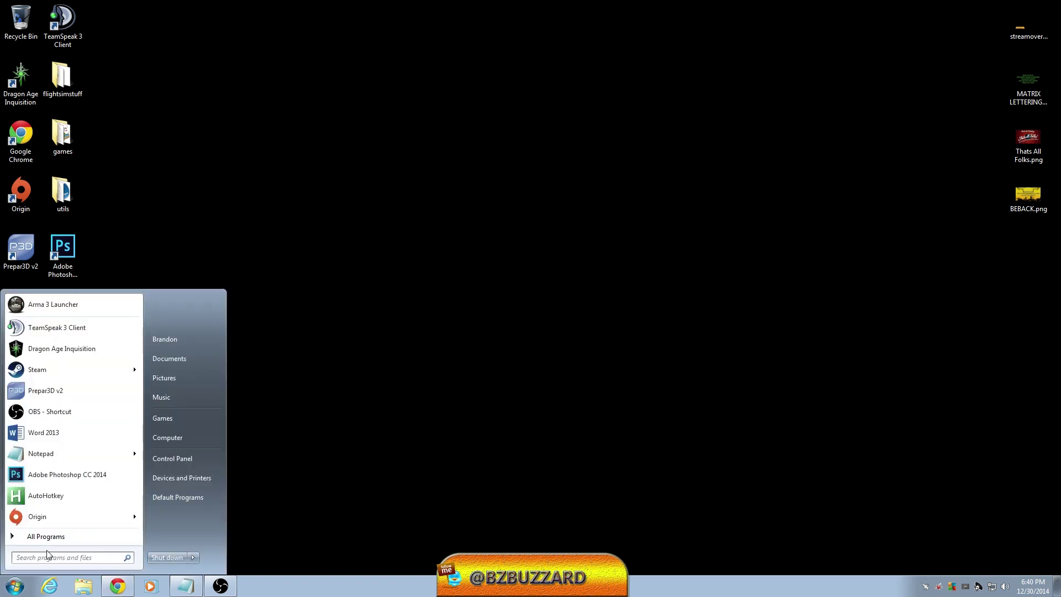
click(186, 454)
scroll(580, 271, down, 5)
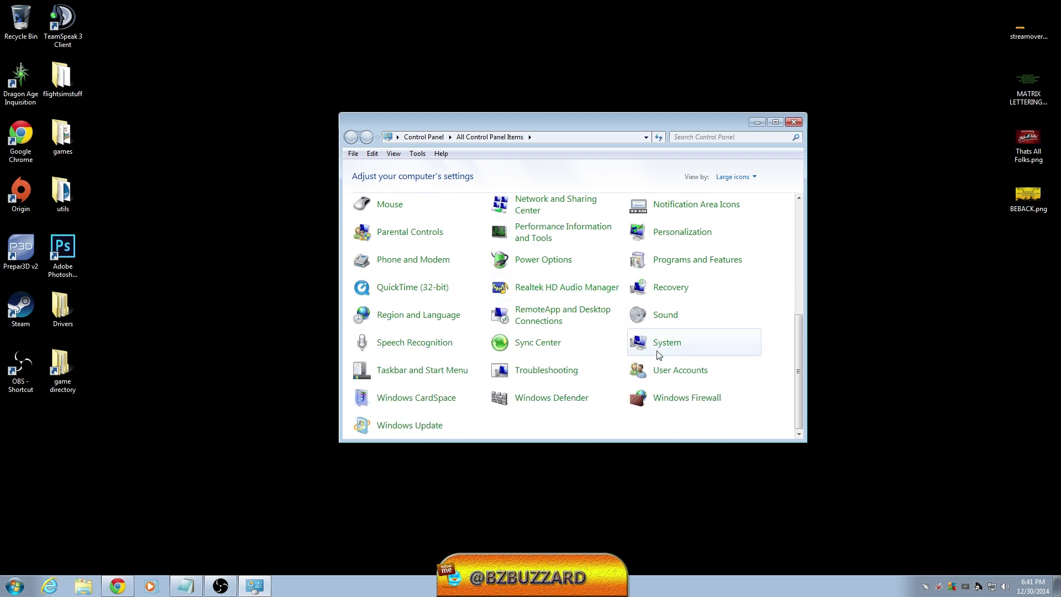
click(554, 403)
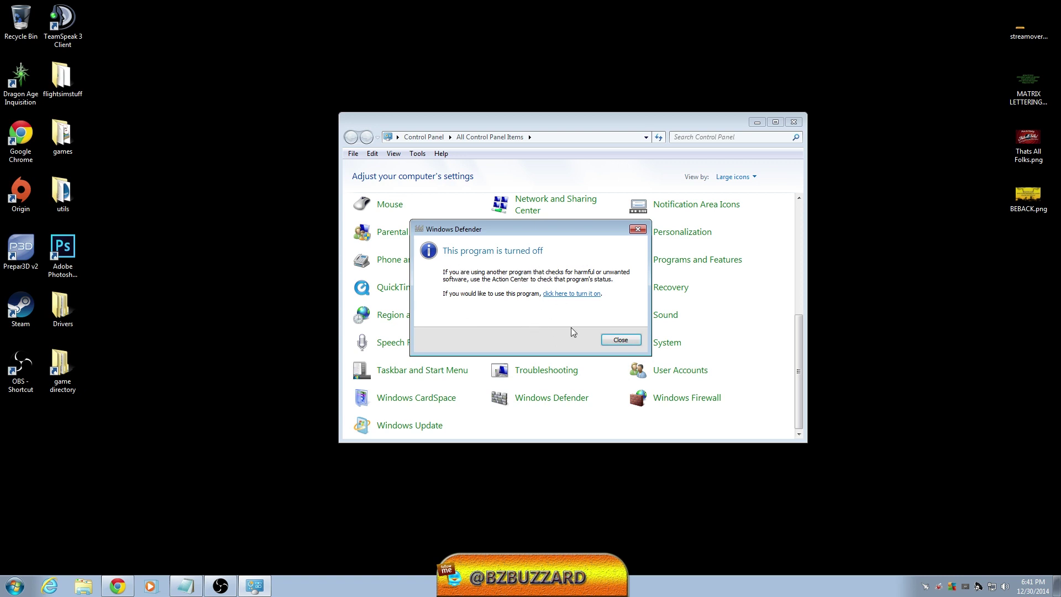
click(621, 340)
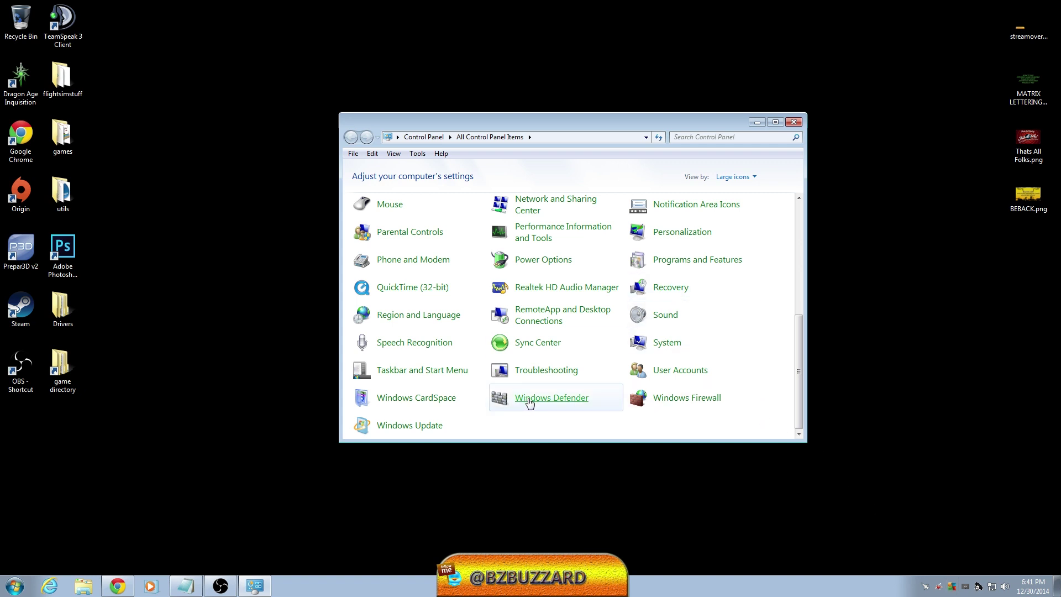
click(794, 122)
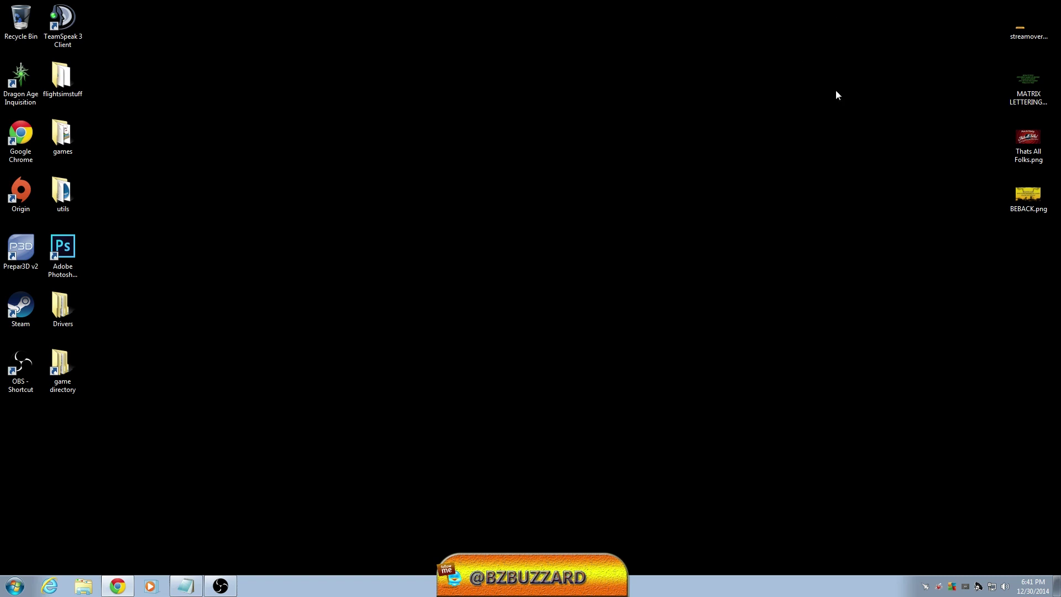
- Open MSI Afterburner and review the startup, compatibility and update options in its general properties
click(926, 586)
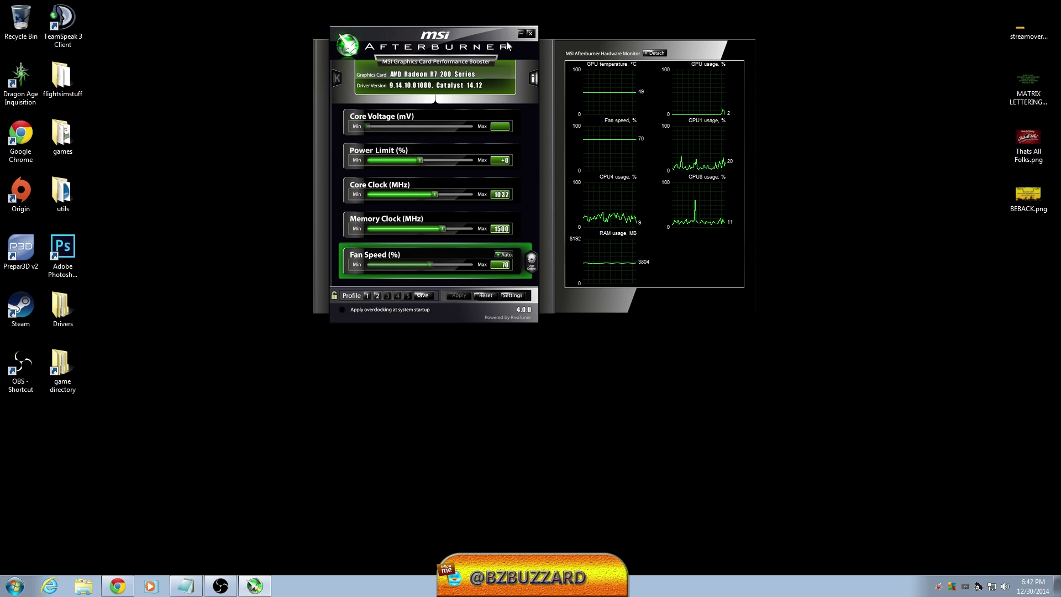
click(516, 295)
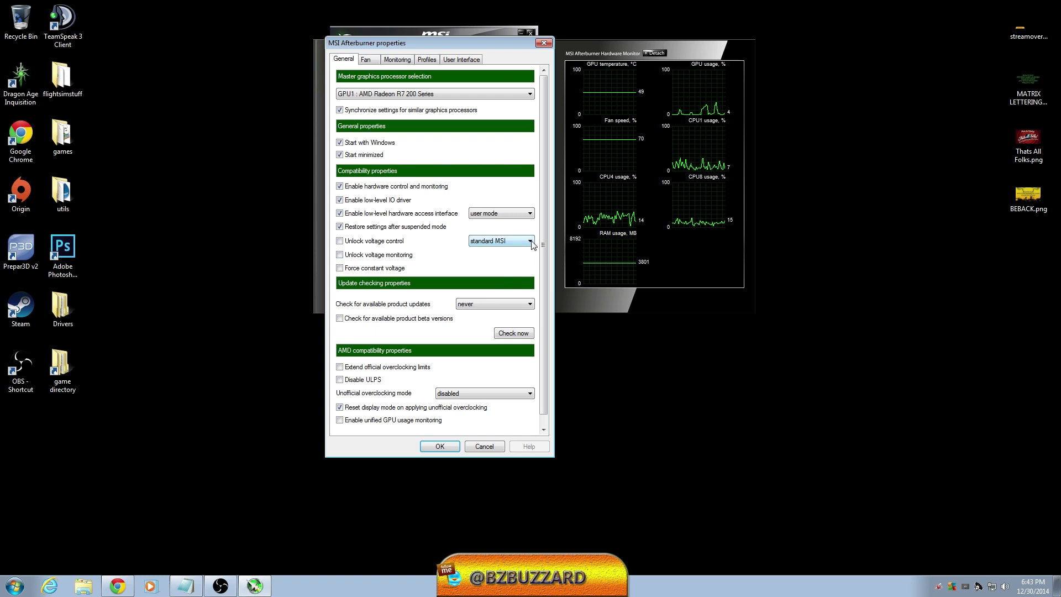
scroll(543, 233, down, 1)
scroll(543, 233, up, 1)
scroll(543, 230, down, 1)
scroll(544, 238, up, 1)
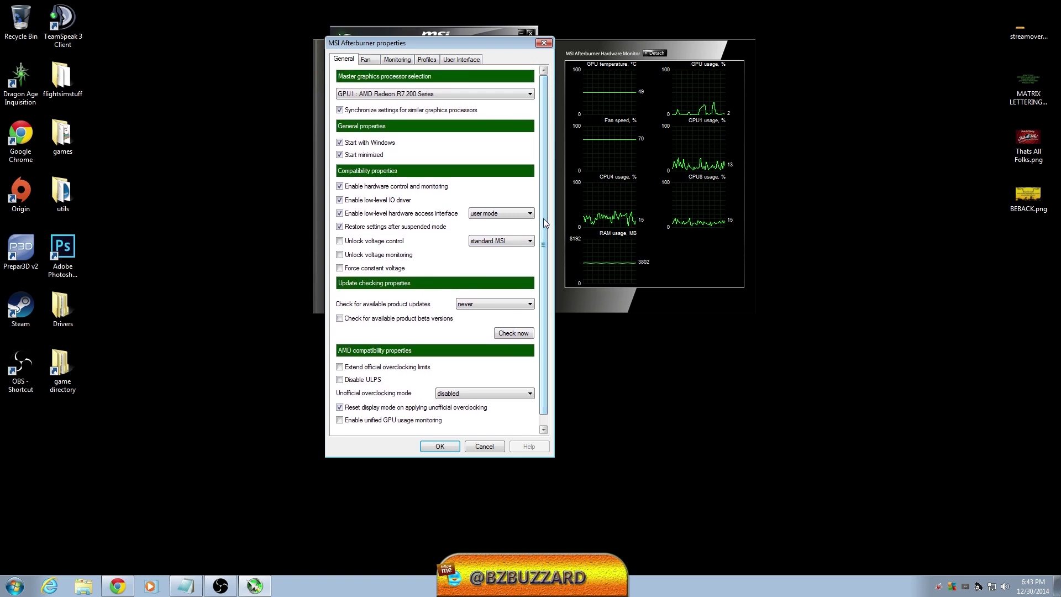
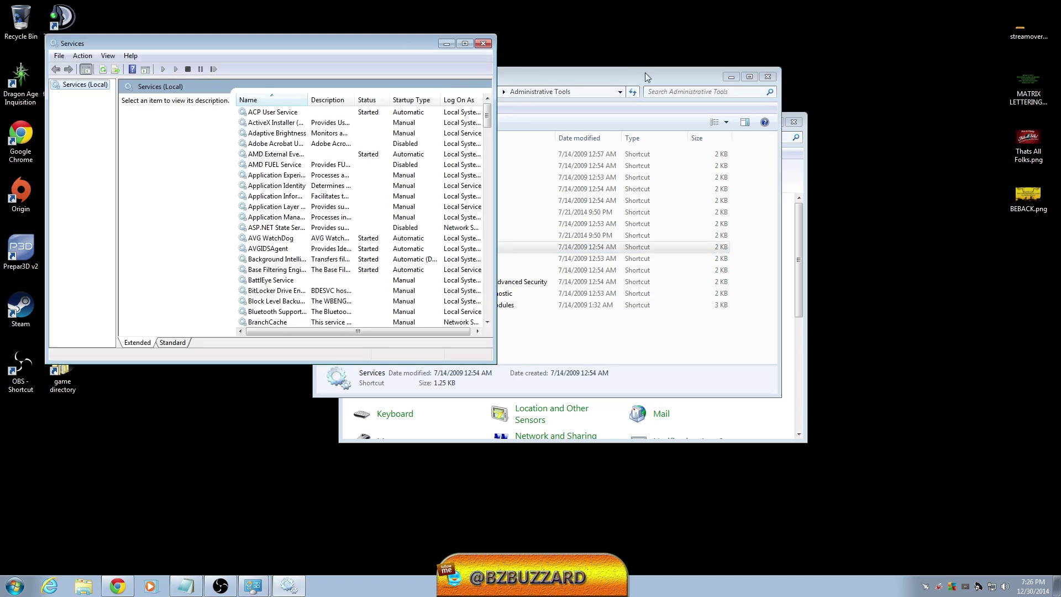
- Maximize the Services window and skim through the list of local services
drag(406, 48, 668, 88)
double_click(722, 88)
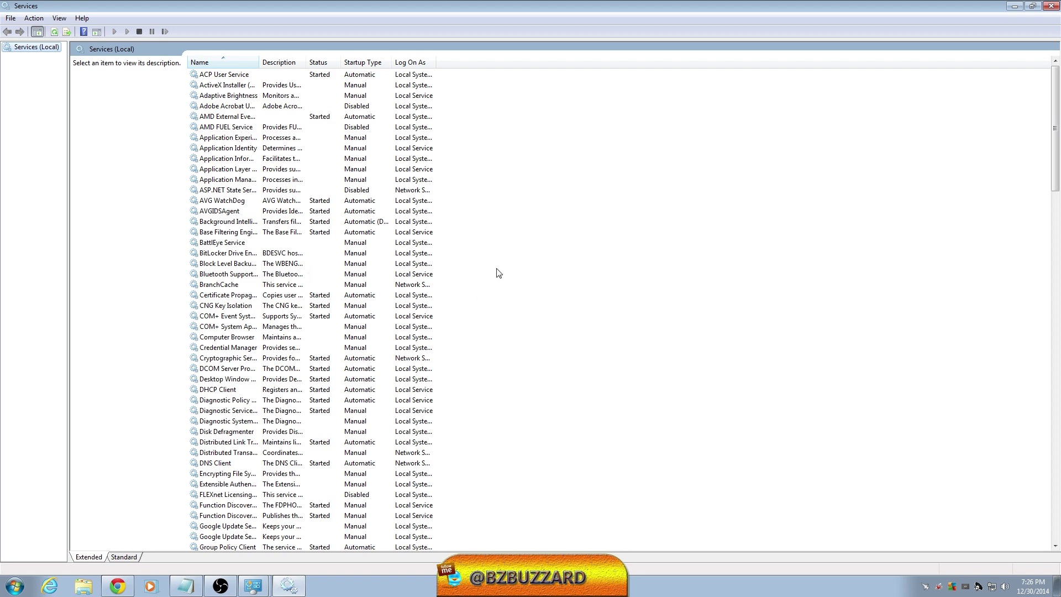
scroll(1028, 208, down, 20)
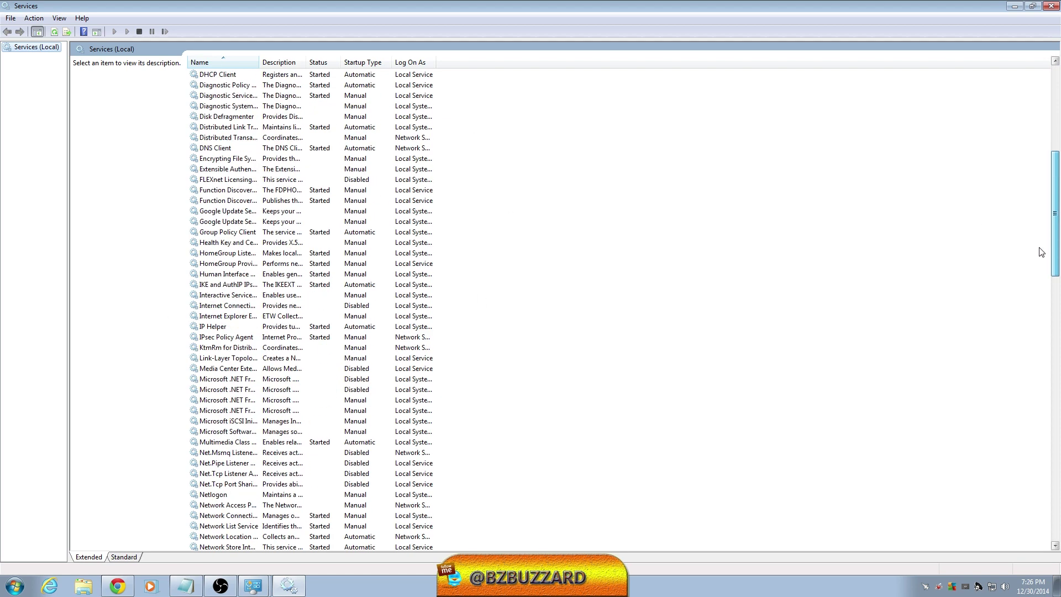
scroll(1031, 218, up, 20)
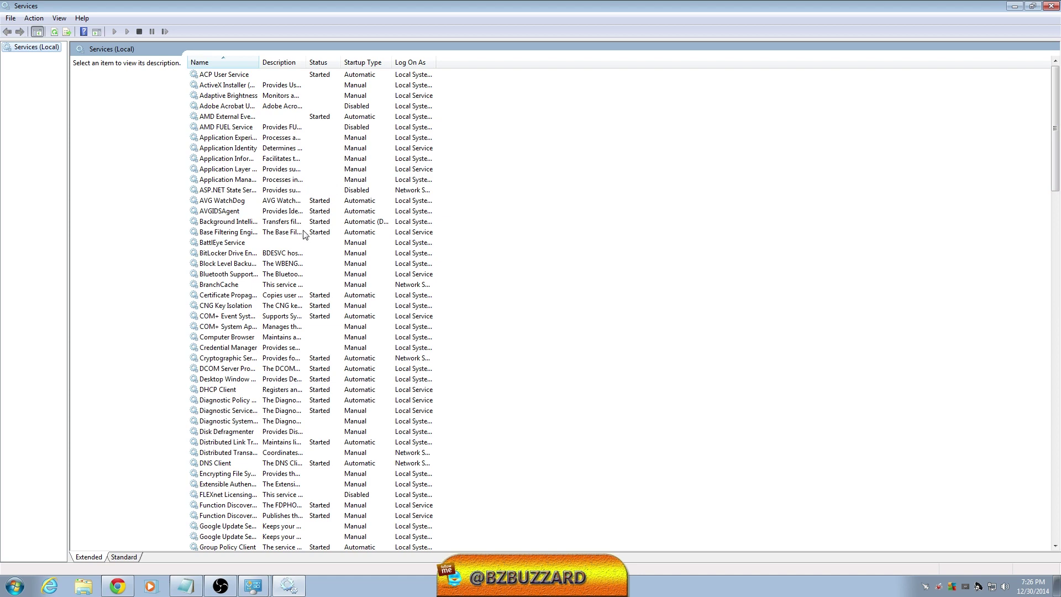
- Review the startup type in the Remote Registry service's properties and dismiss them without changes
drag(1060, 167, 928, 398)
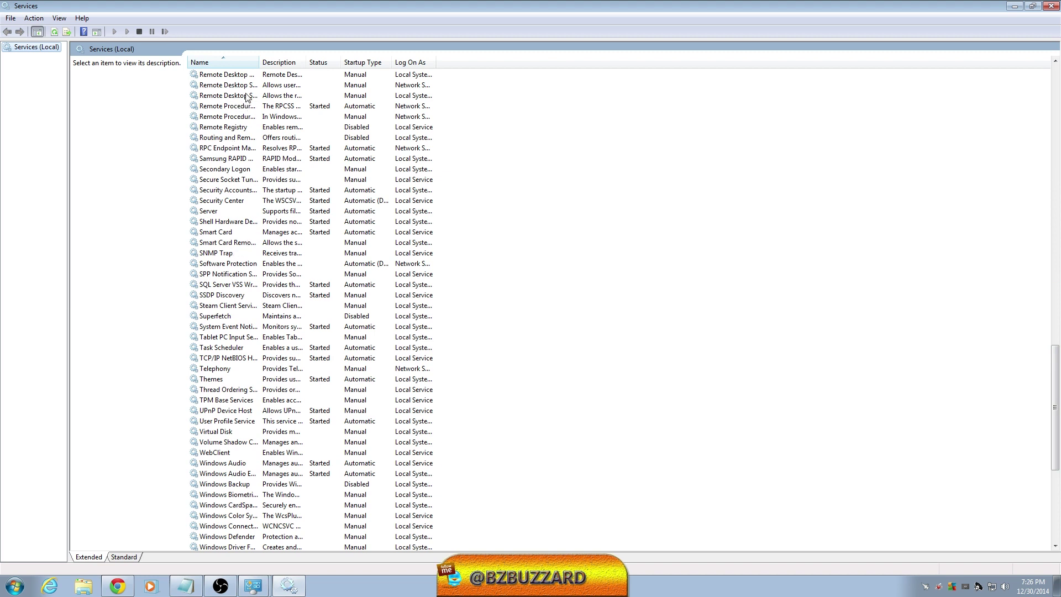
scroll(1054, 398, up, 2)
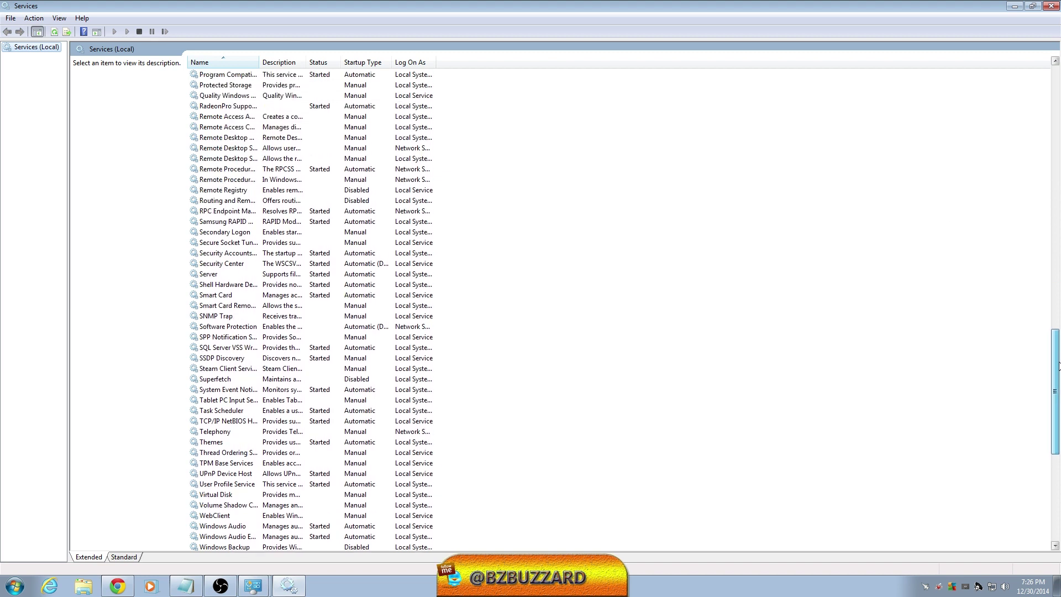
click(230, 191)
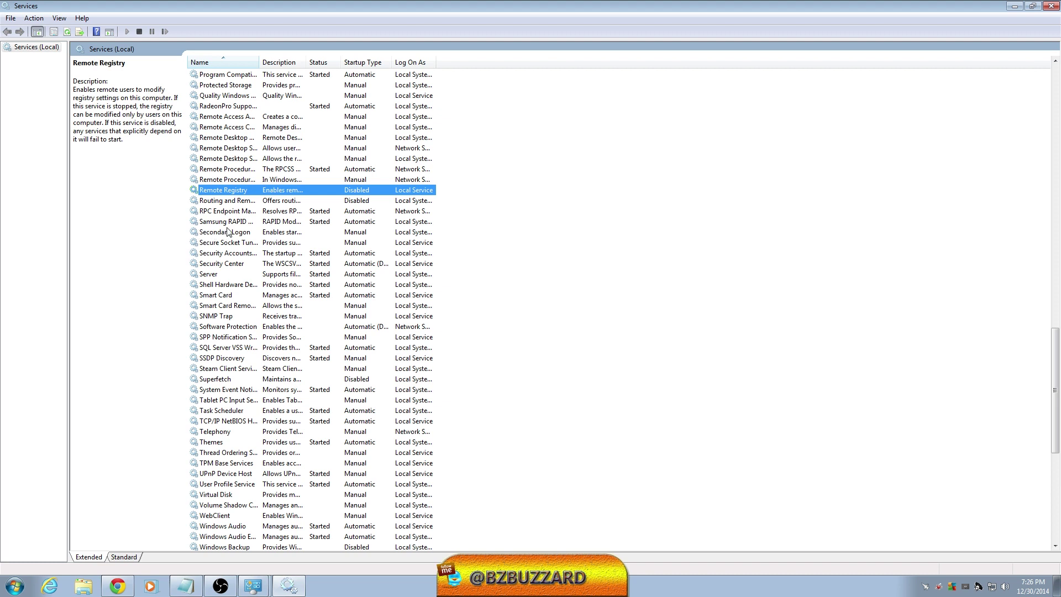
right_click(301, 193)
click(342, 297)
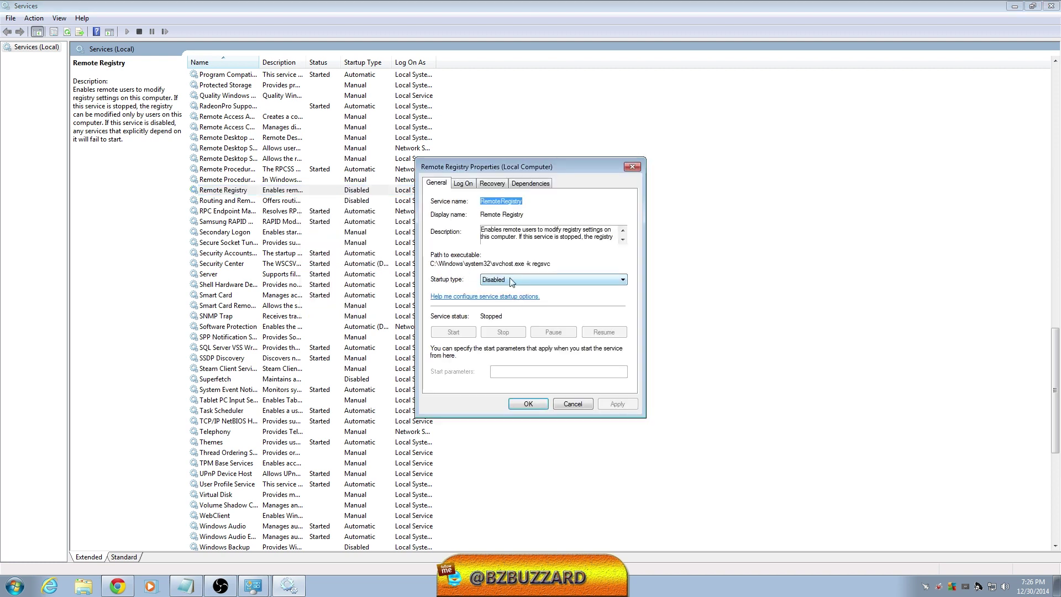
click(588, 405)
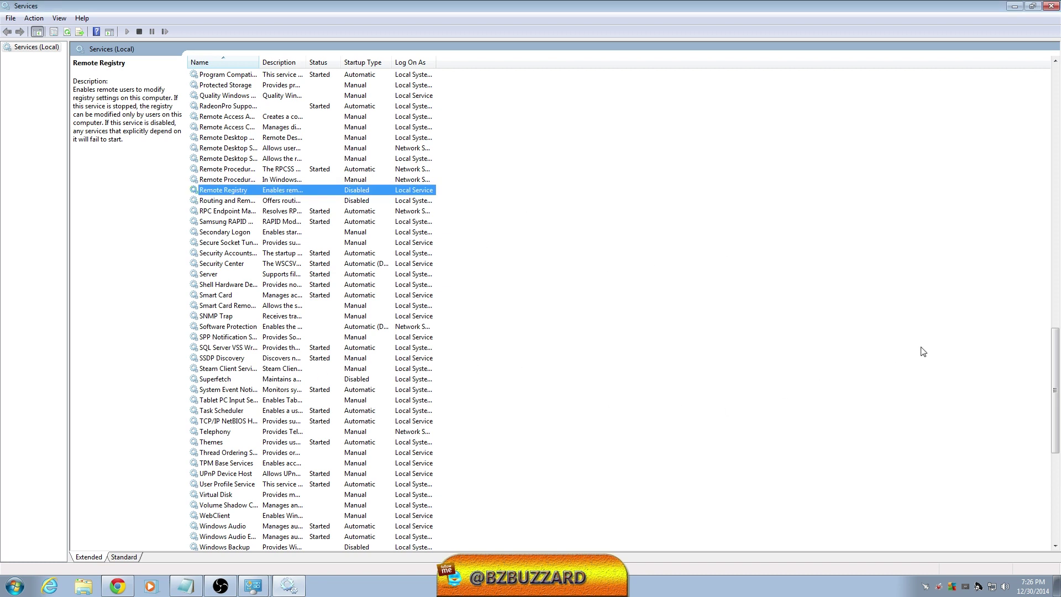
- Select the Windows Media Player Network Sharing Service and widen the Name column to show full service names
scroll(1038, 375, down, 4)
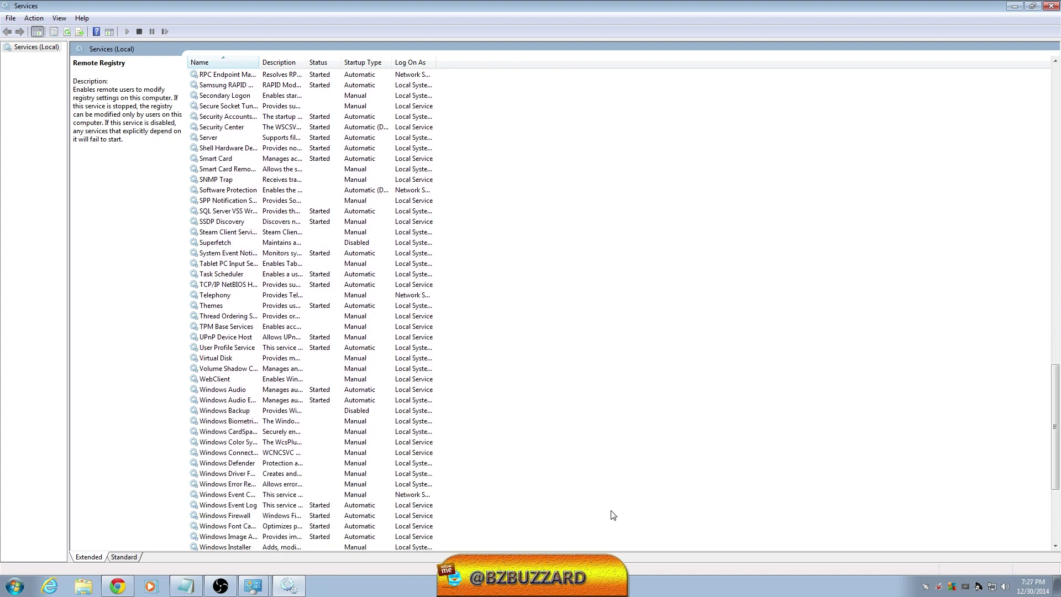
drag(1051, 475, 1052, 516)
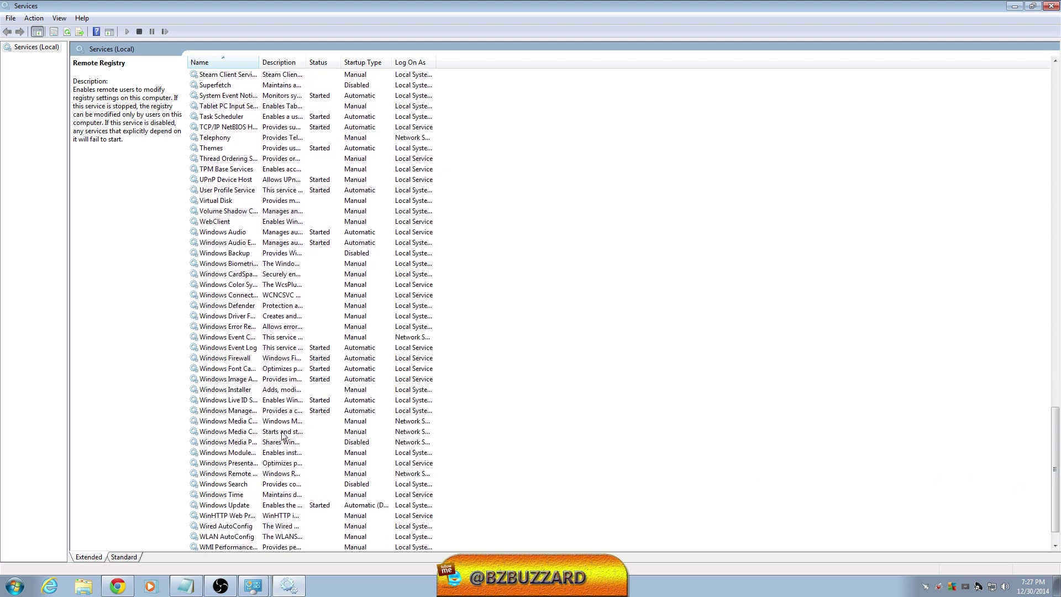
click(257, 445)
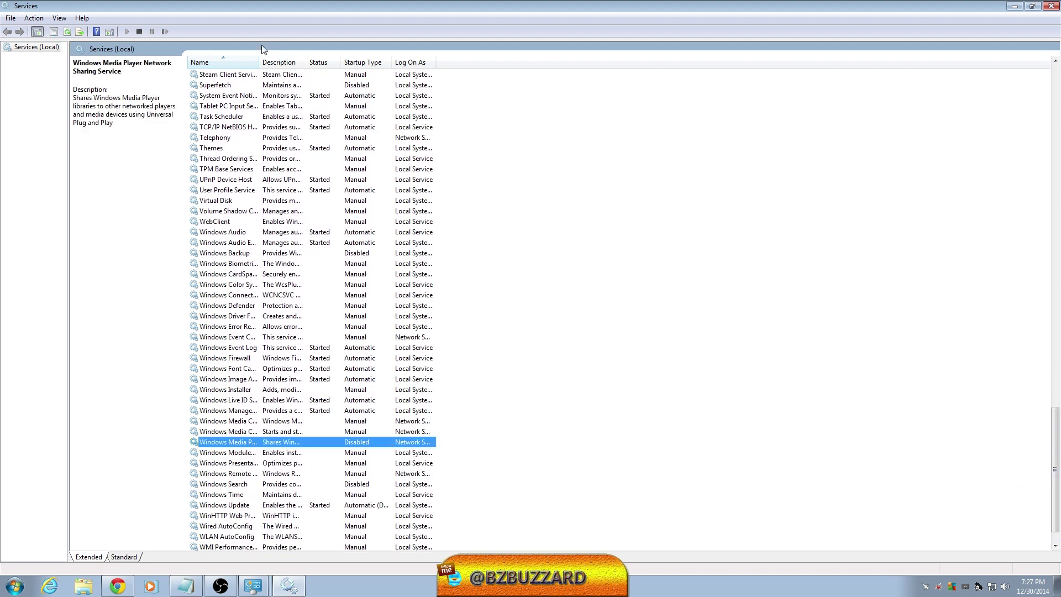
drag(258, 62, 398, 86)
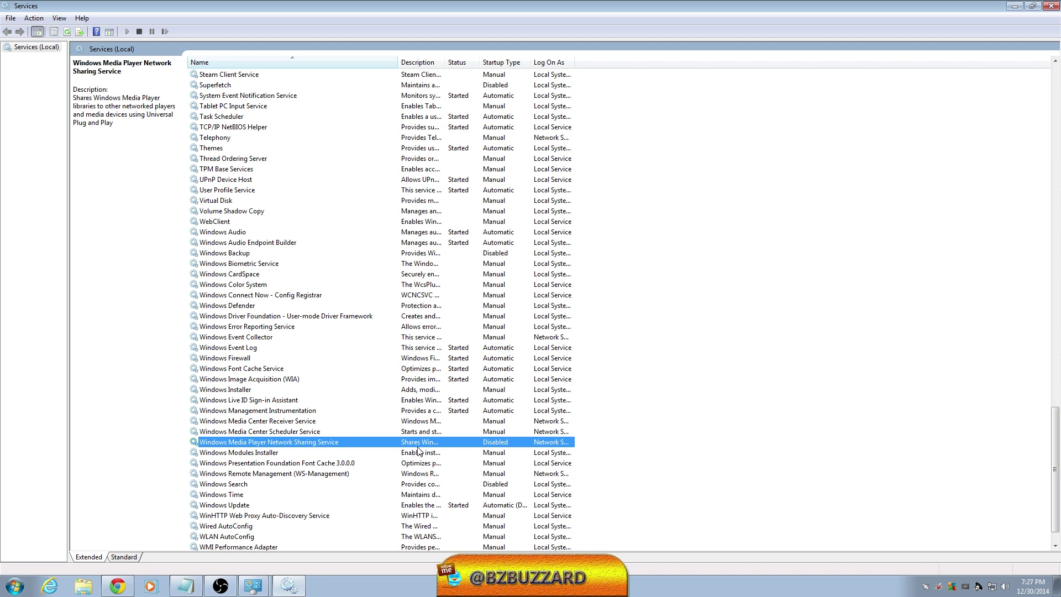
- Review the startup type in the Windows Media Player Network Sharing Service's properties and dismiss them without changes
right_click(359, 449)
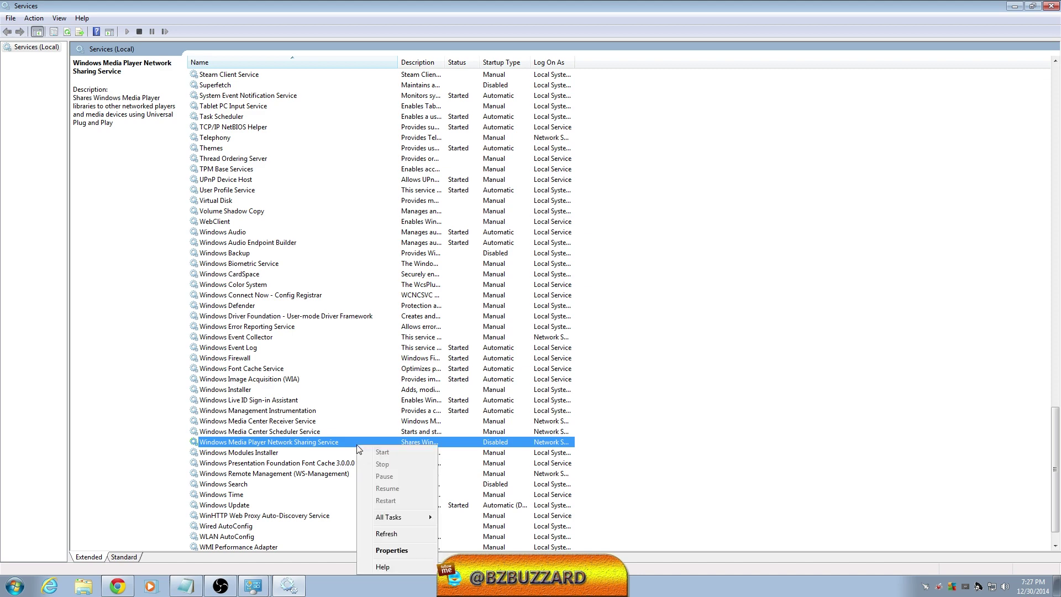
click(390, 550)
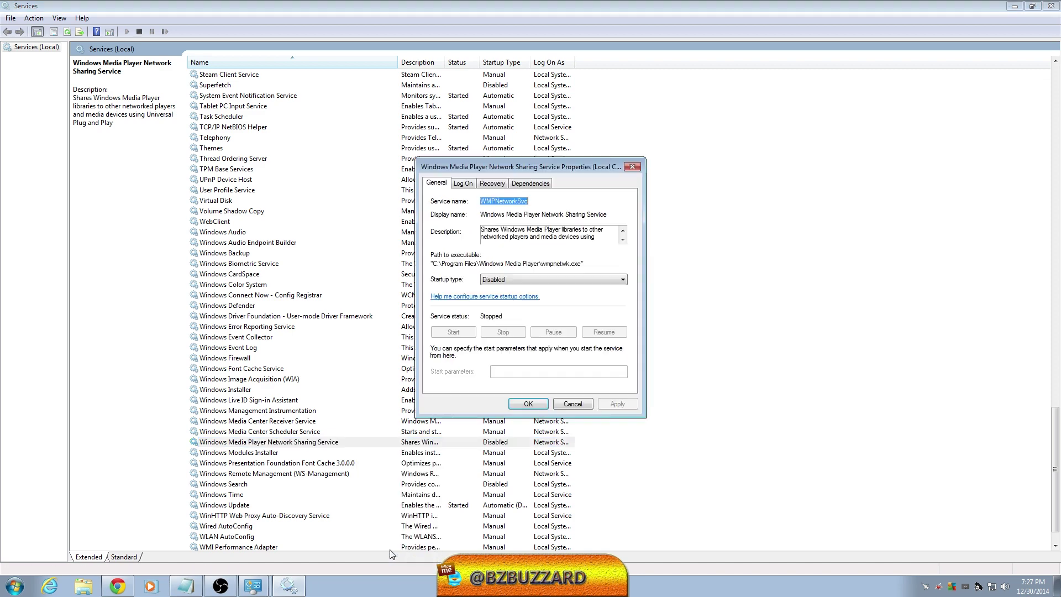
click(572, 404)
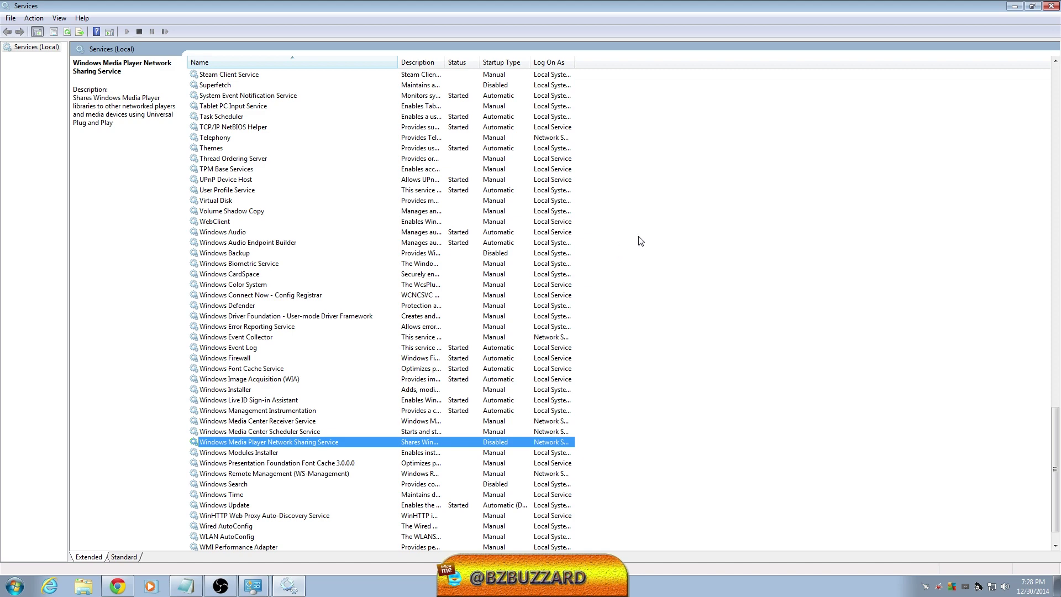
- Find the Superfetch service, review the startup type in its properties, and dismiss them without changes
scroll(640, 235, up, 1)
scroll(611, 267, down, 1)
scroll(613, 268, down, 1)
scroll(612, 274, up, 4)
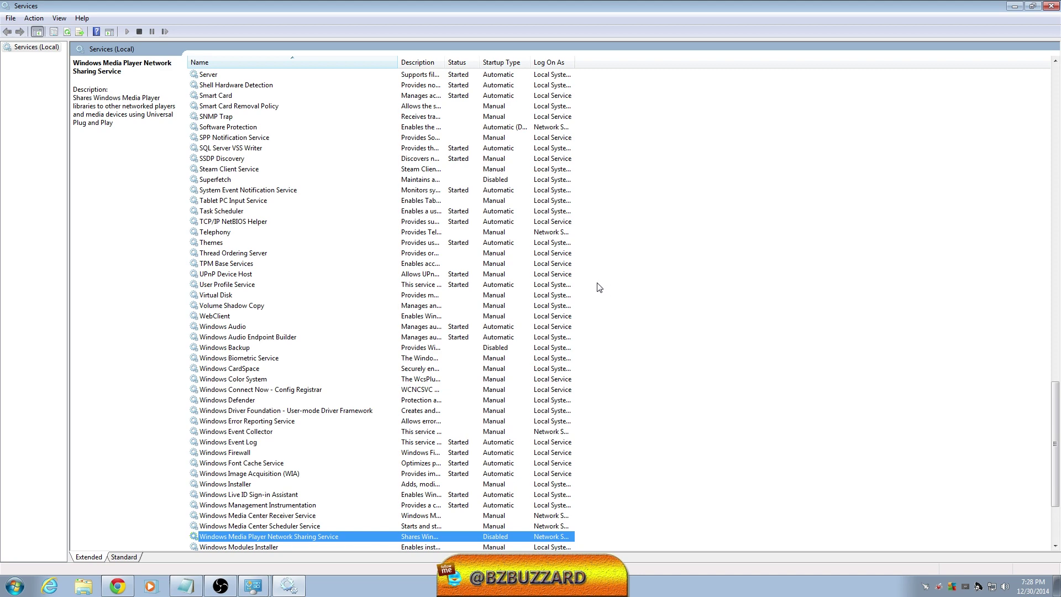
scroll(606, 297, up, 1)
scroll(539, 274, up, 1)
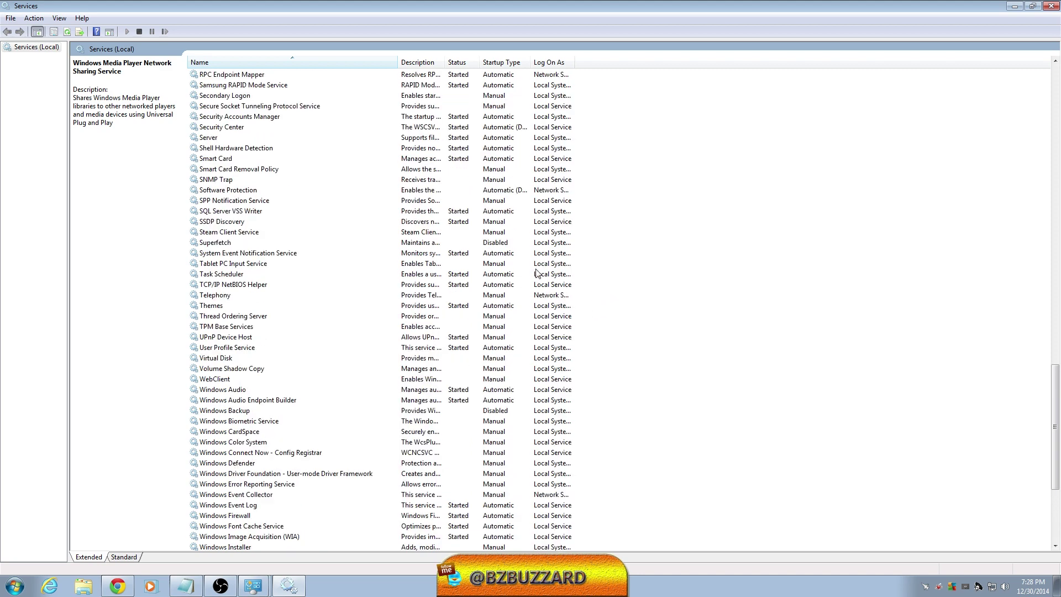
scroll(538, 299, up, 1)
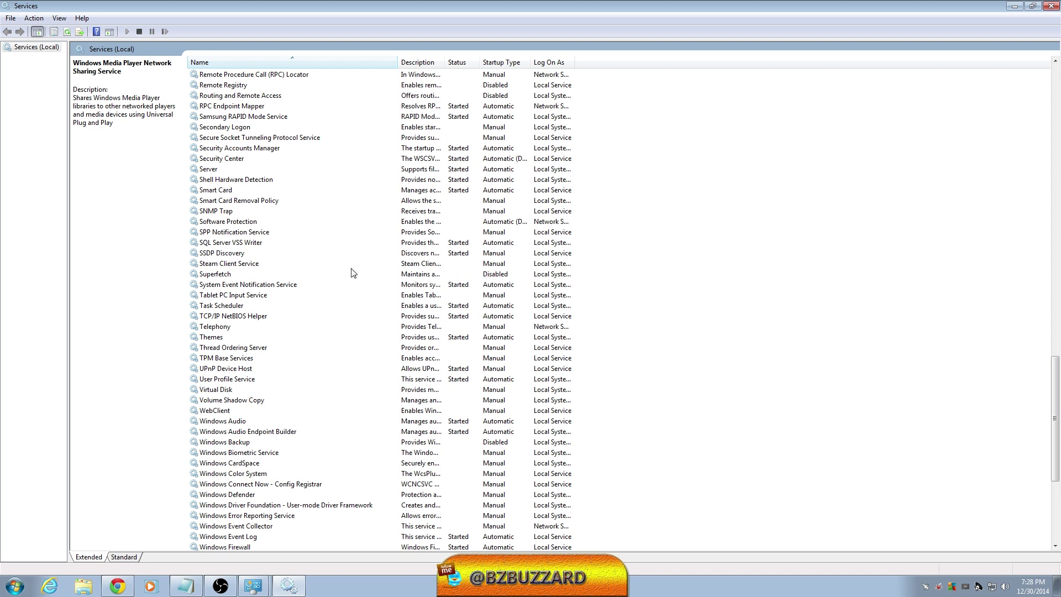
click(228, 274)
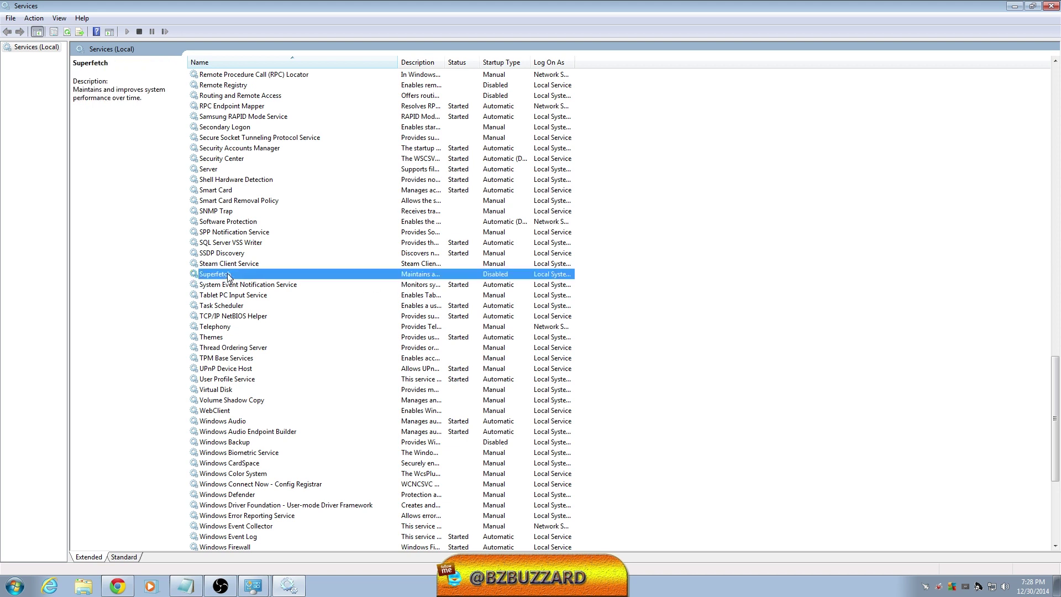
right_click(414, 279)
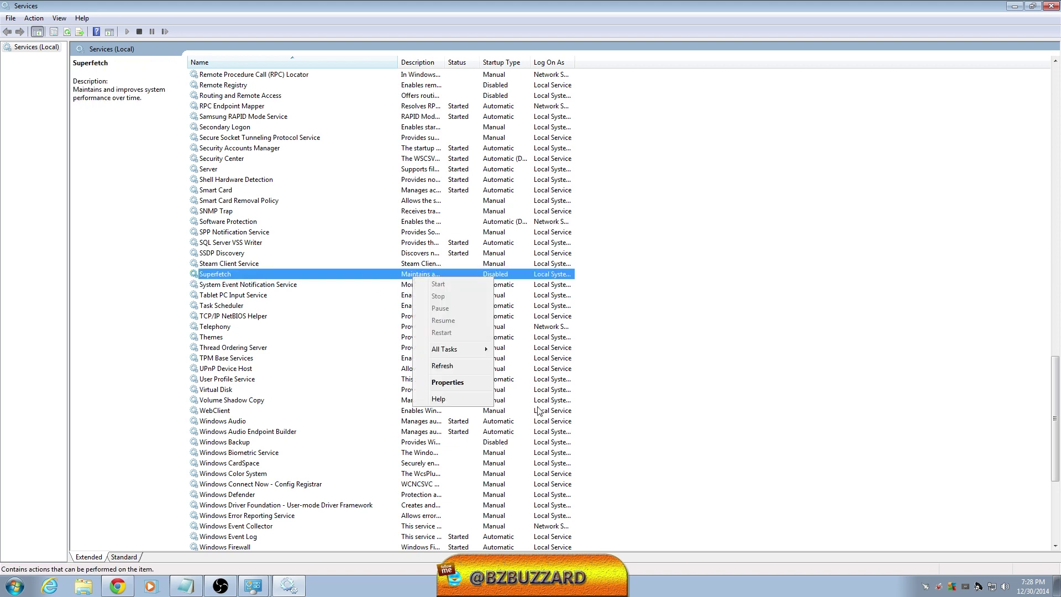
click(453, 389)
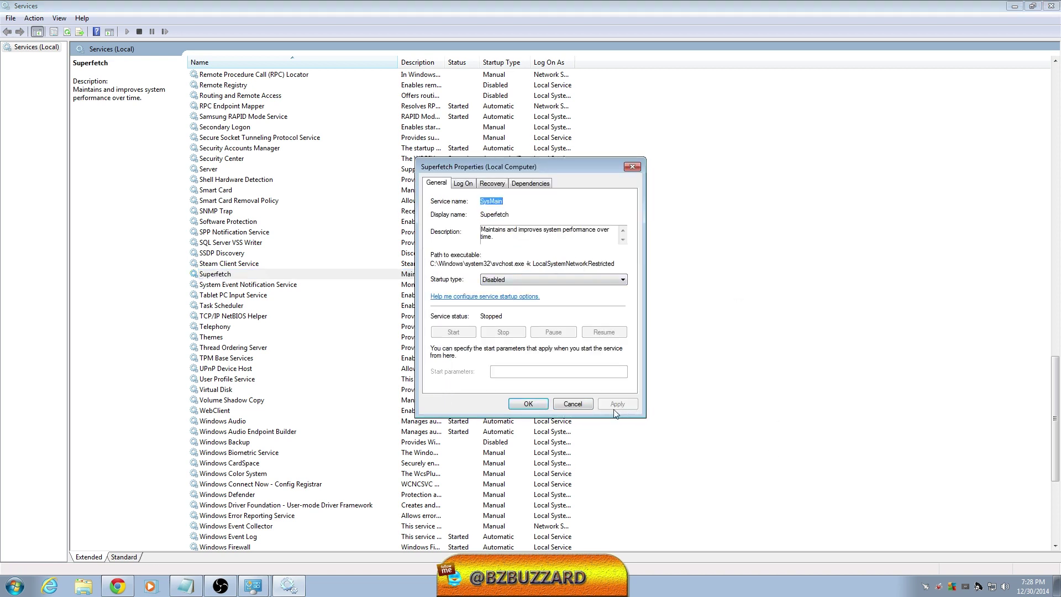
click(572, 404)
- Look back through the services above Superfetch, up to the beginning of the list
scroll(330, 283, up, 6)
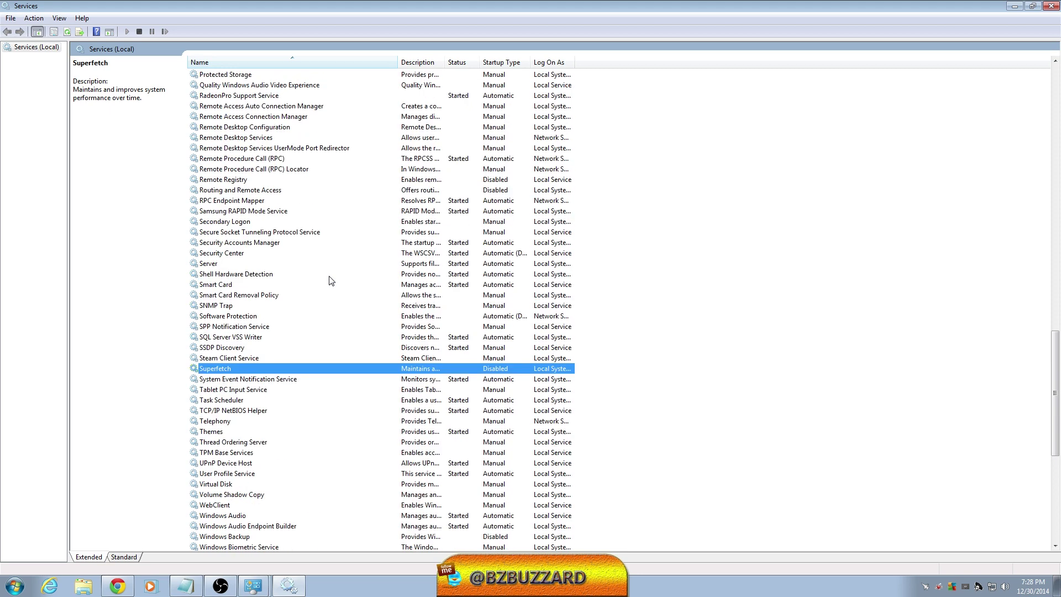
scroll(330, 283, up, 1)
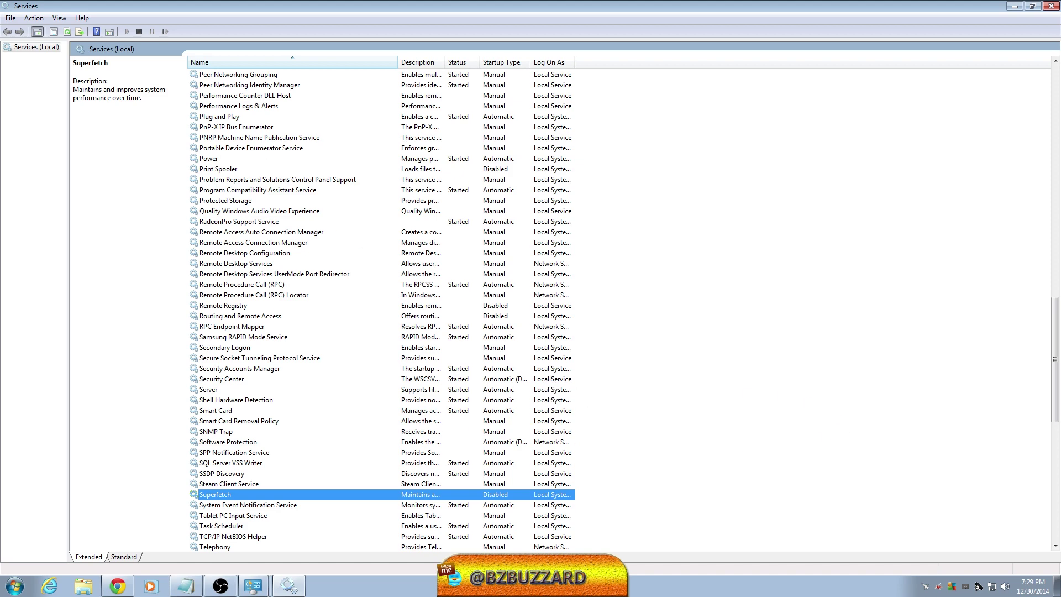
scroll(624, 310, down, 2)
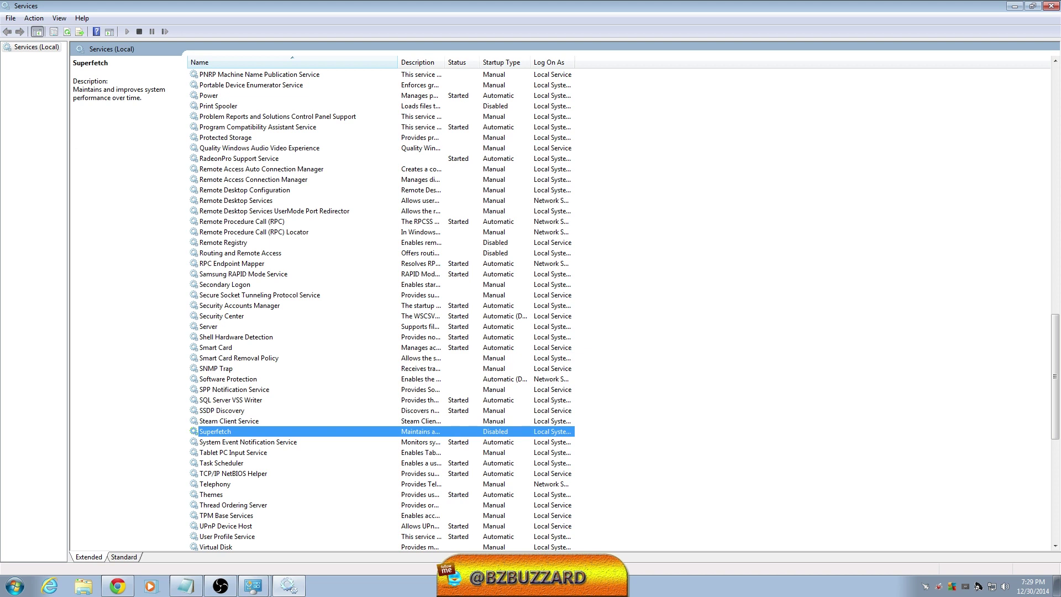
drag(1055, 328, 1046, 77)
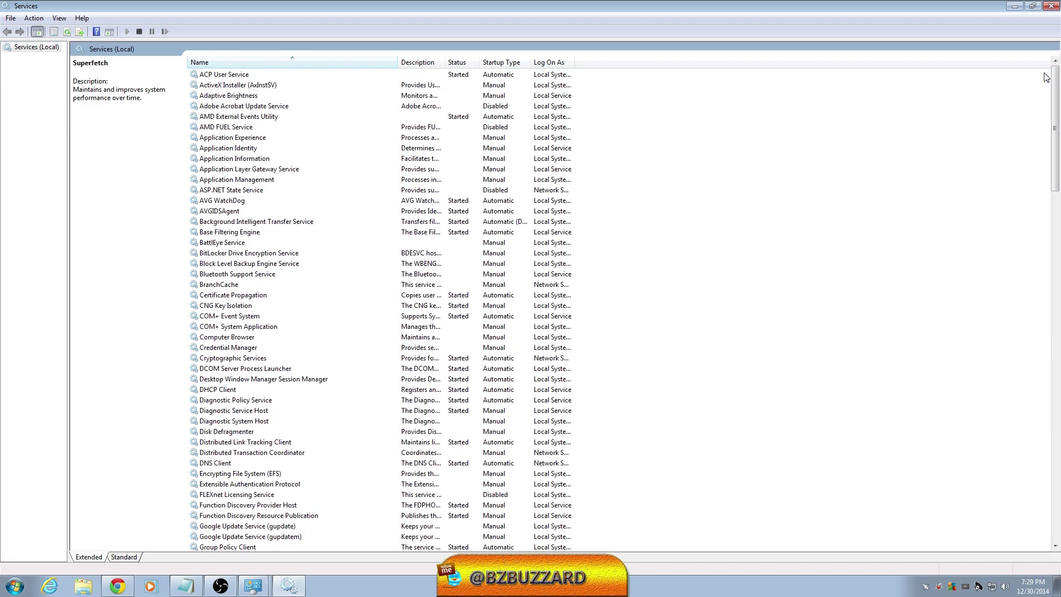
- Select the AMD FUEL Service and widen the Description column in the services list
click(228, 128)
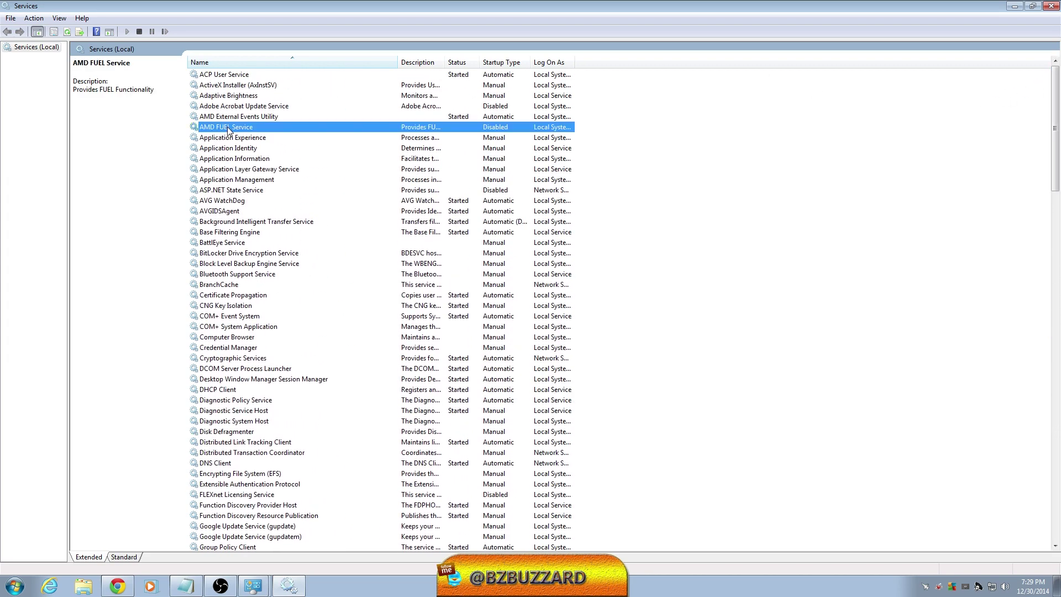
drag(465, 63, 502, 60)
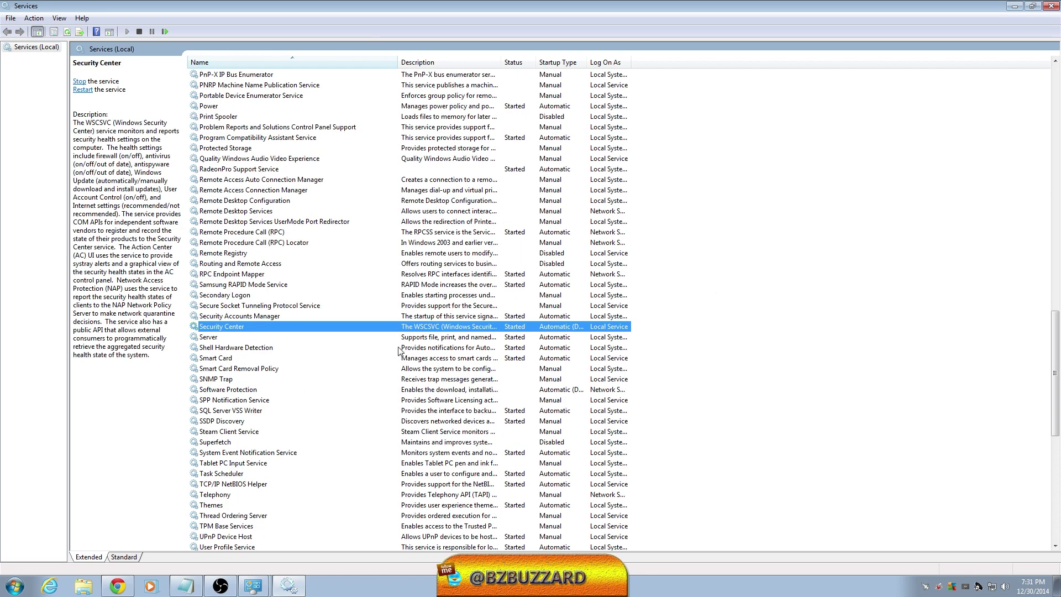
- Find the Microsoft .NET Framework NGEN v4.0.30319 X64 and X86 services and compare their entries
scroll(343, 337, up, 7)
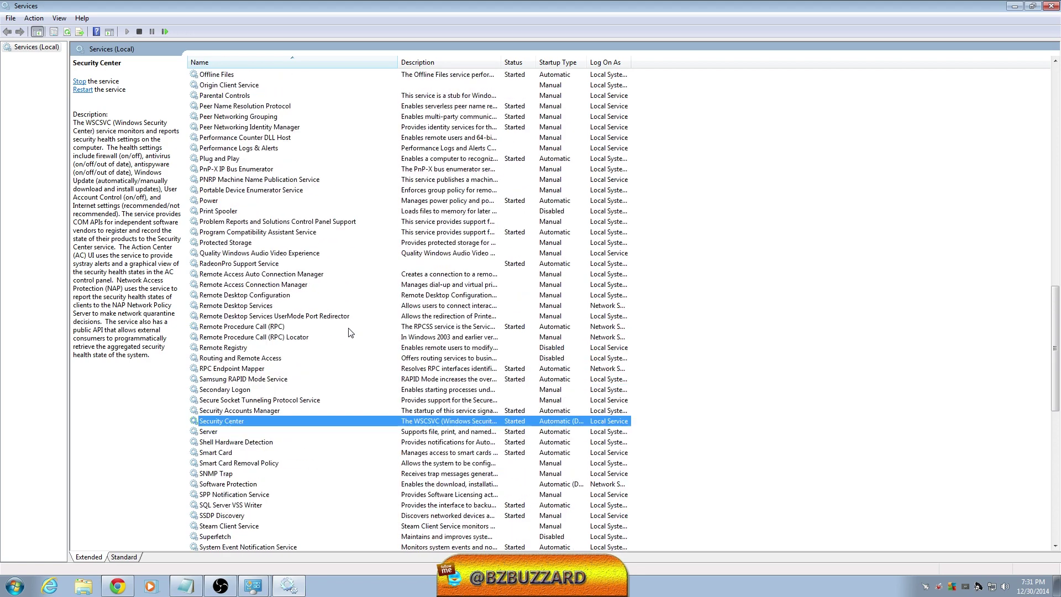
scroll(354, 323, up, 7)
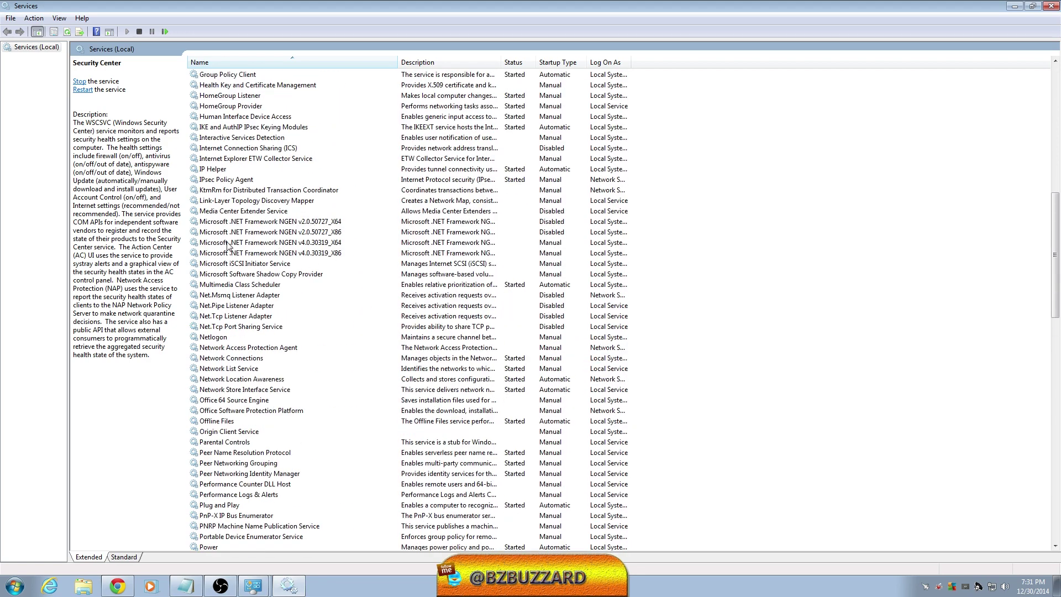
click(308, 245)
click(309, 252)
click(310, 241)
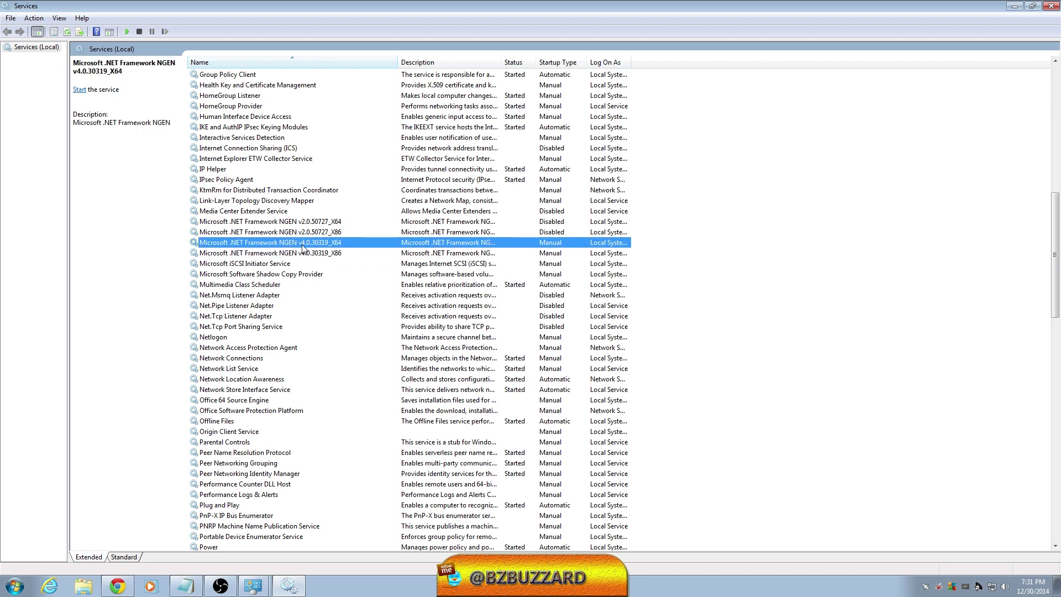
click(307, 253)
click(307, 243)
click(308, 253)
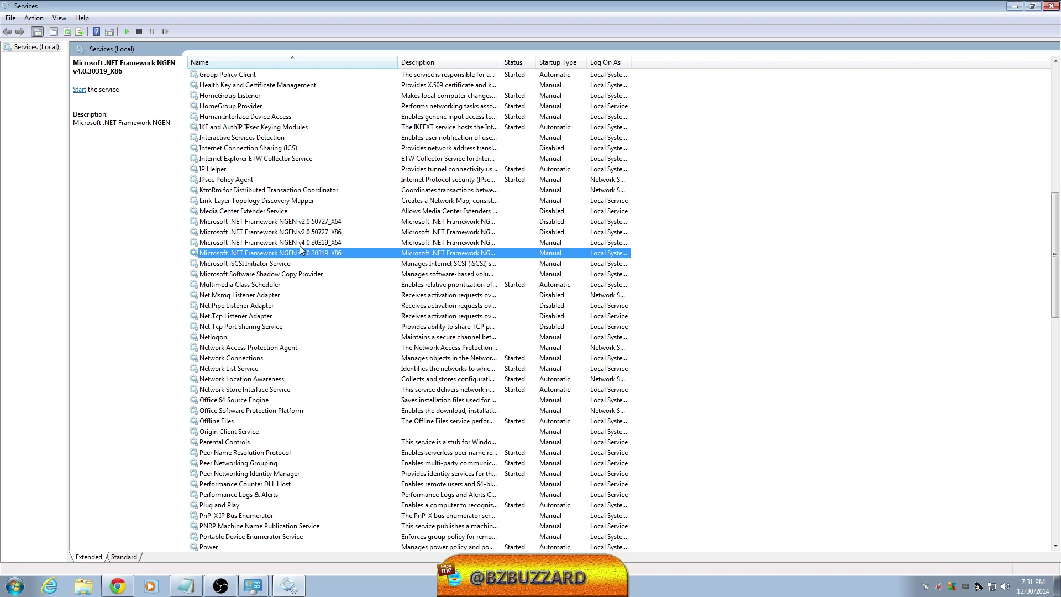
click(301, 246)
click(306, 256)
click(338, 245)
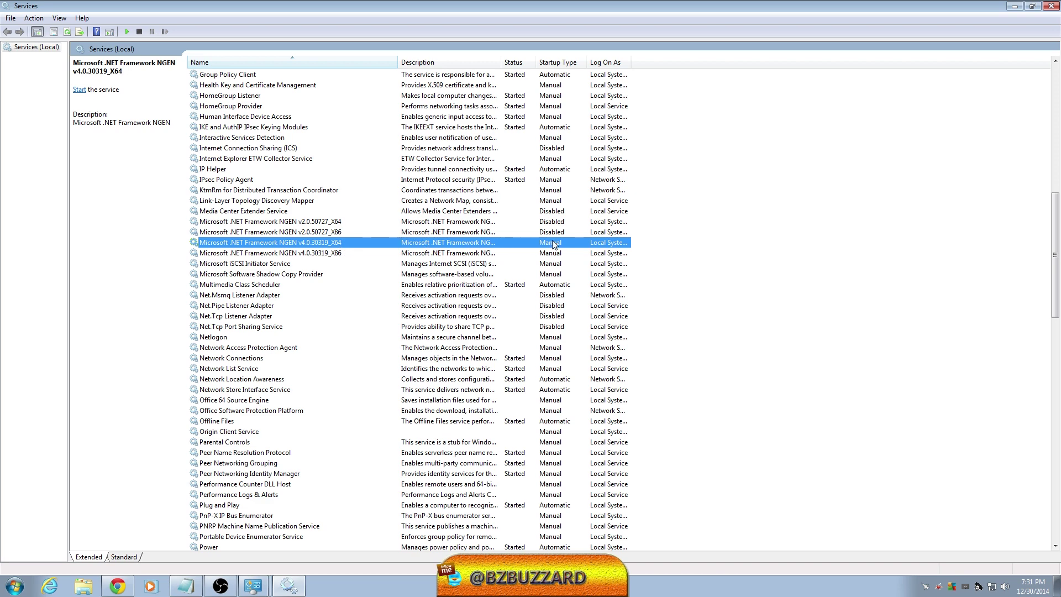
- Review the startup type options in the Microsoft .NET Framework NGEN v4.0.30319_X64 properties, keep Manual, and dismiss them
right_click(453, 250)
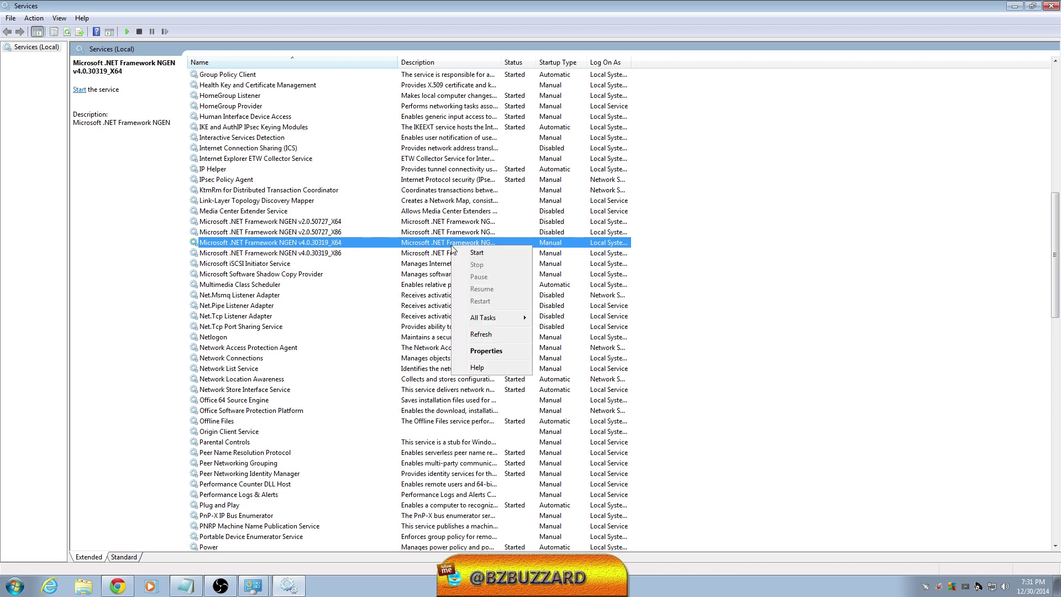
click(482, 353)
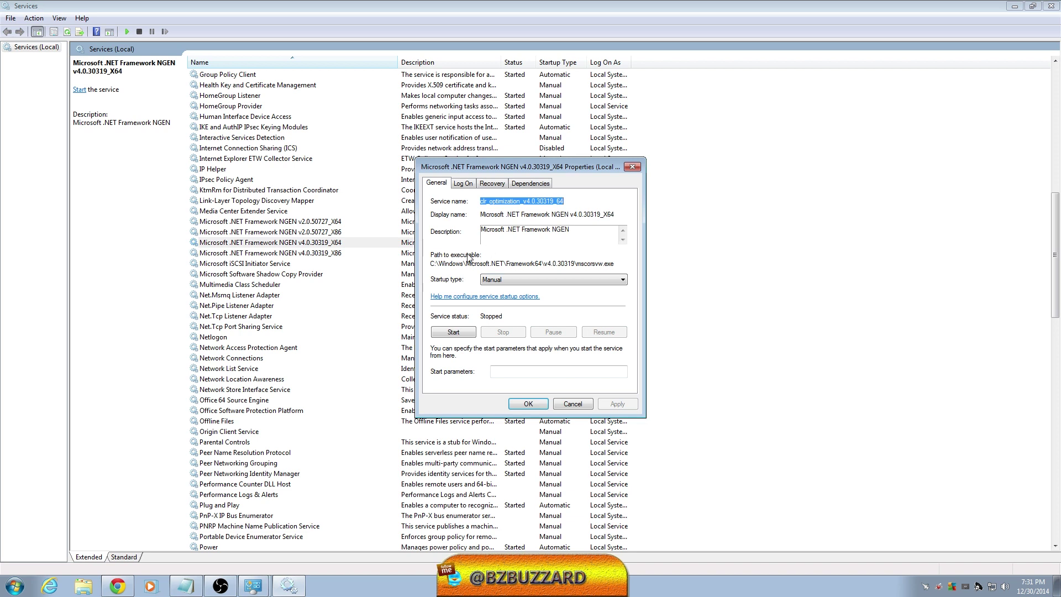
click(513, 278)
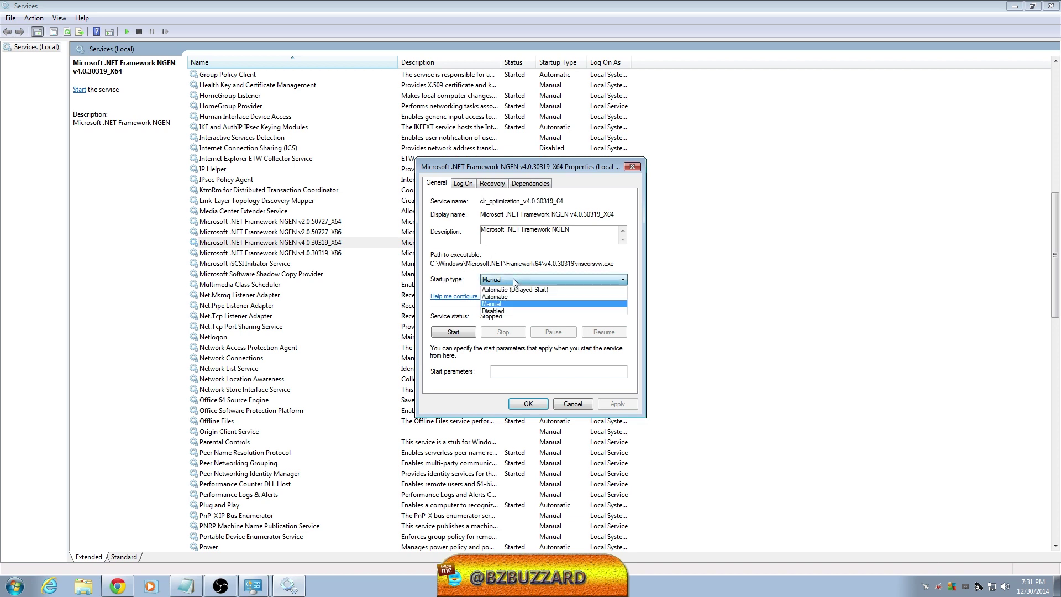
click(501, 304)
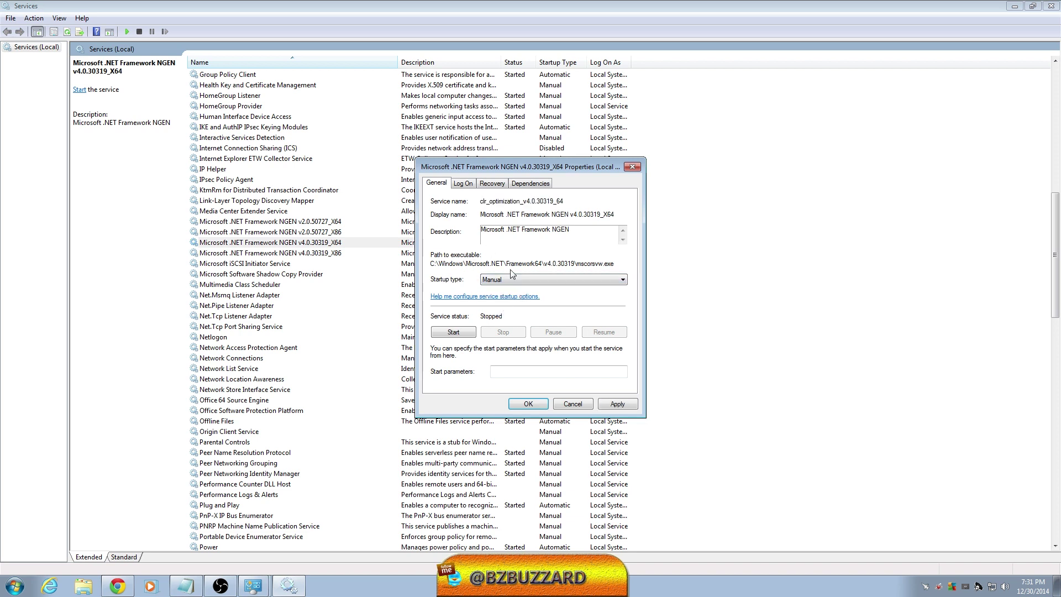
click(574, 403)
- Compare the startup types of the v2.0.50727 and v4.0.30319 Microsoft .NET Framework NGEN services
click(302, 258)
click(308, 244)
click(312, 254)
click(313, 244)
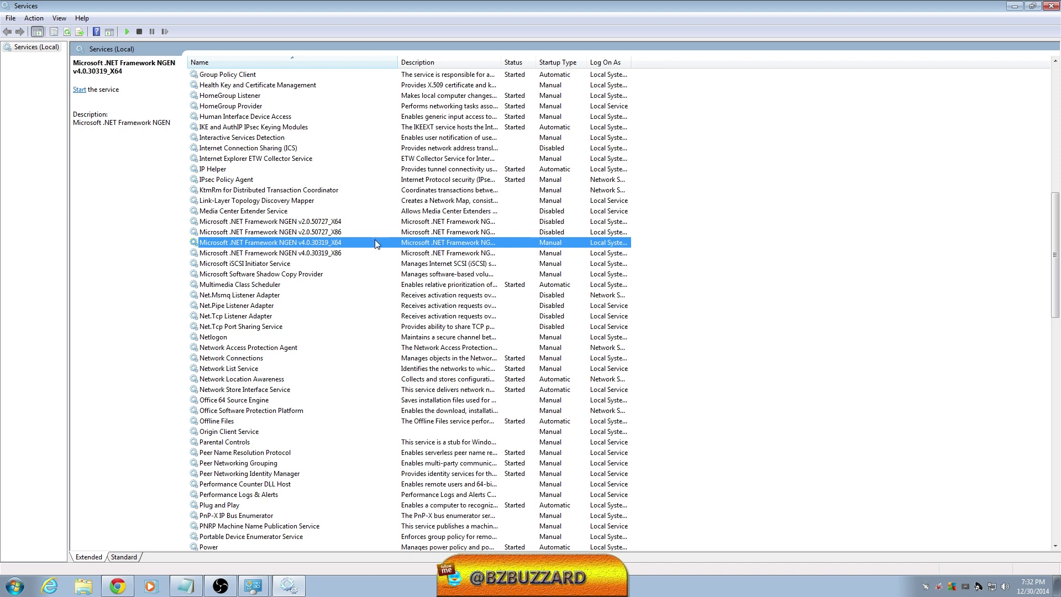
click(553, 253)
click(552, 243)
click(551, 232)
click(547, 223)
click(542, 229)
click(541, 225)
click(543, 232)
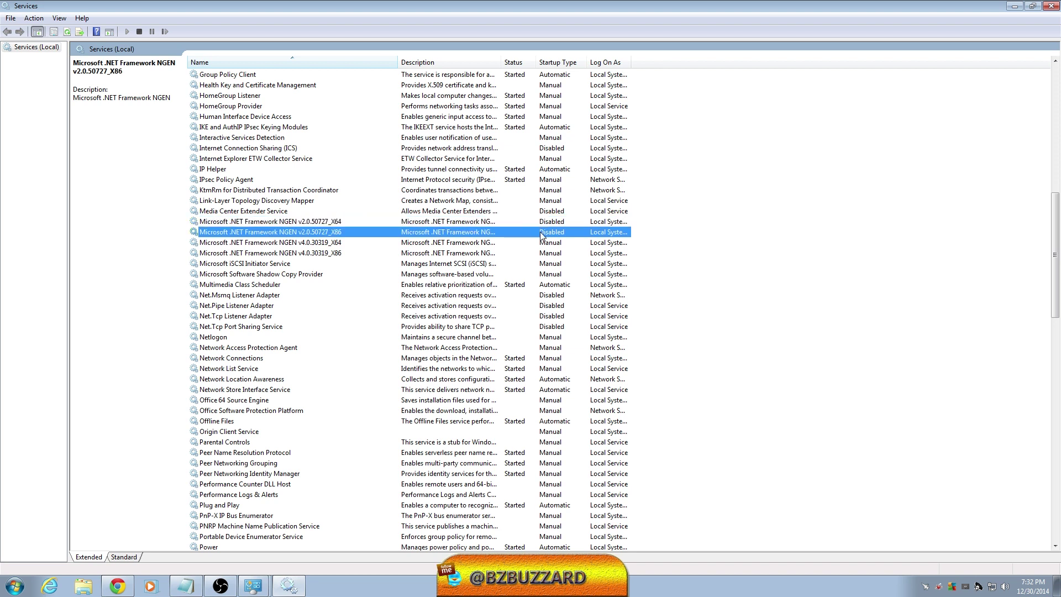
click(540, 243)
click(428, 254)
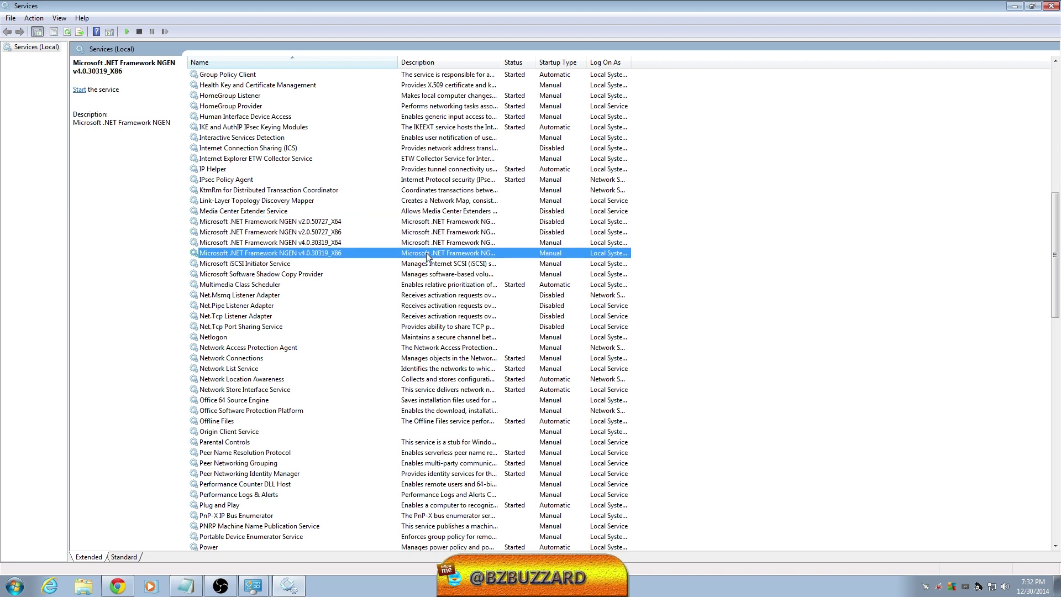
click(436, 242)
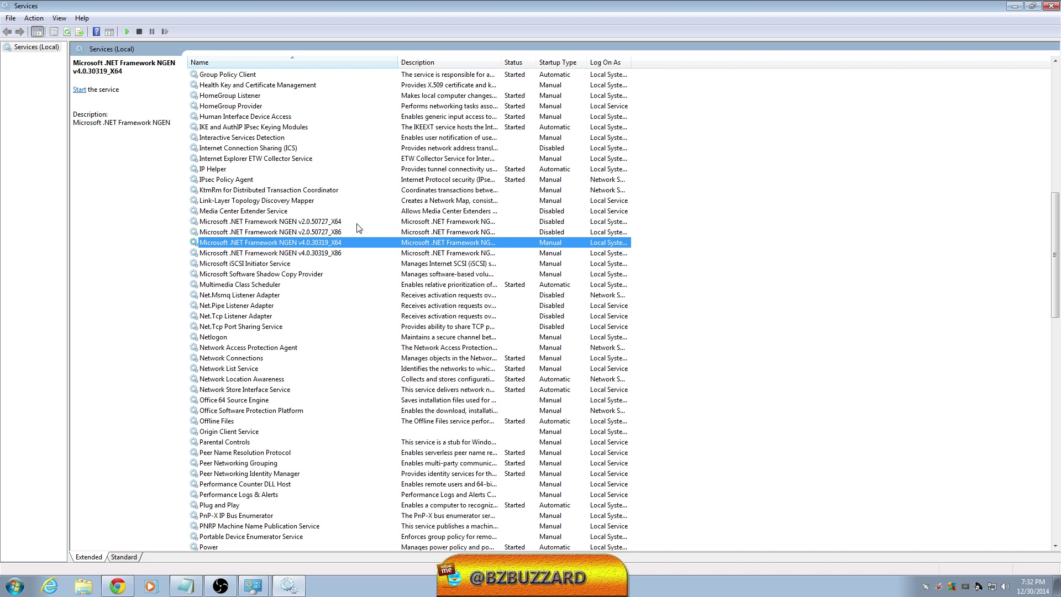
click(348, 222)
click(344, 232)
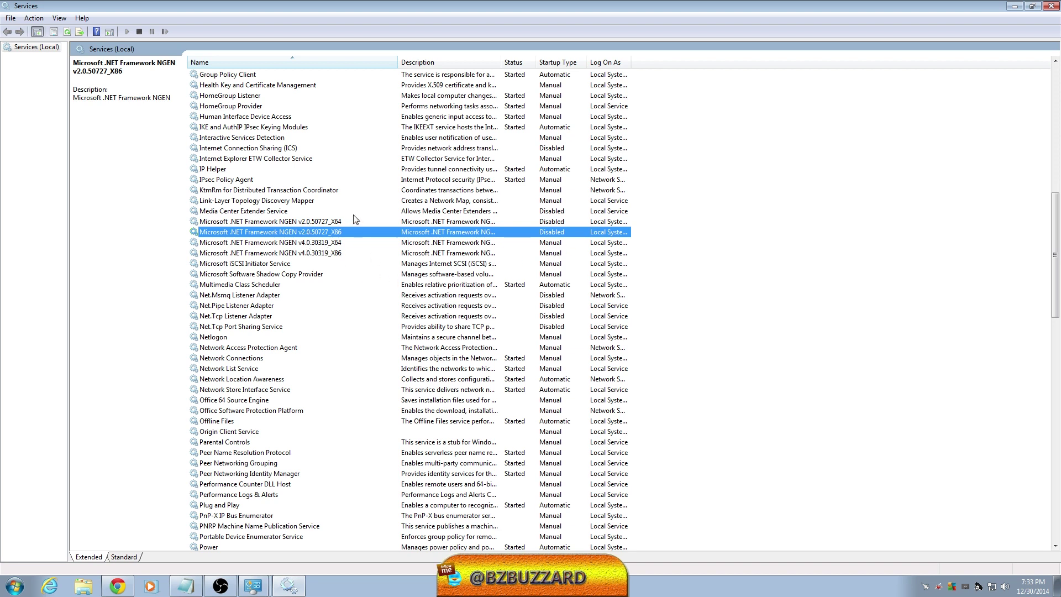
click(317, 245)
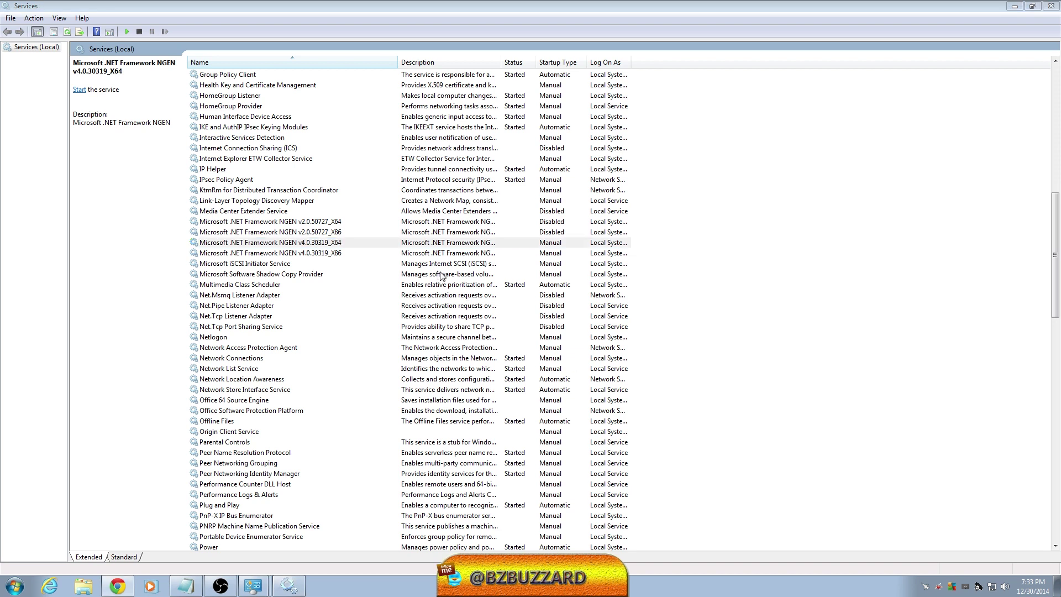
- Find the Windows Search service, review the startup type in its properties, and dismiss them without changes
drag(1056, 253, 1058, 487)
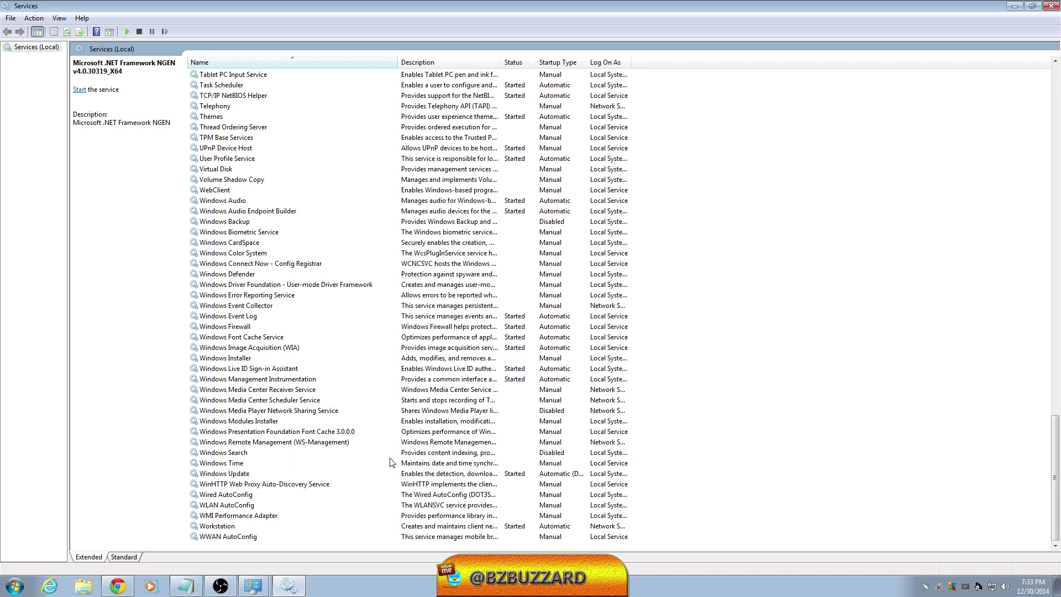
click(243, 454)
right_click(243, 454)
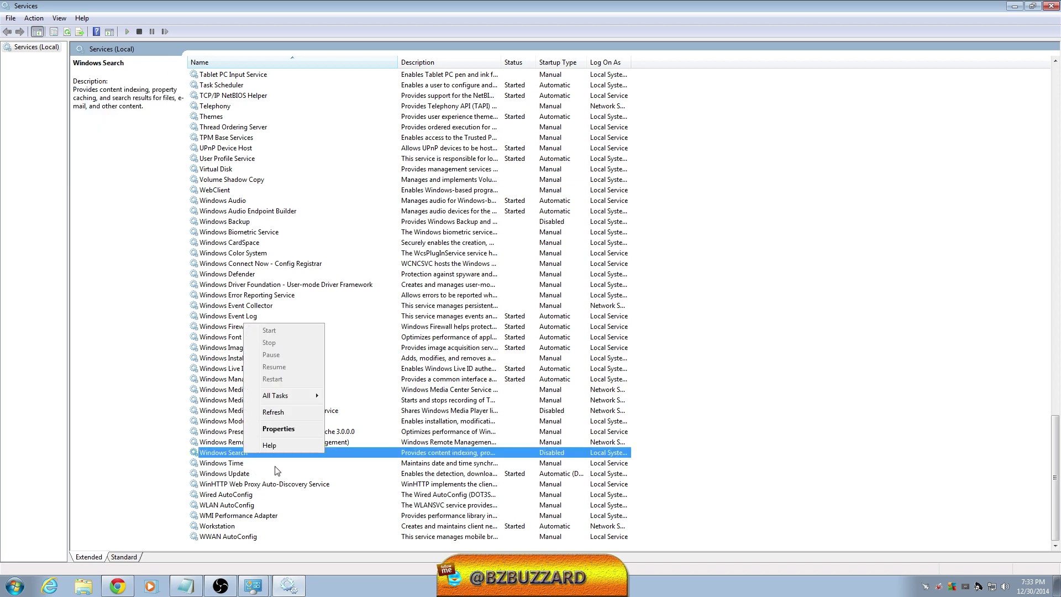
click(290, 429)
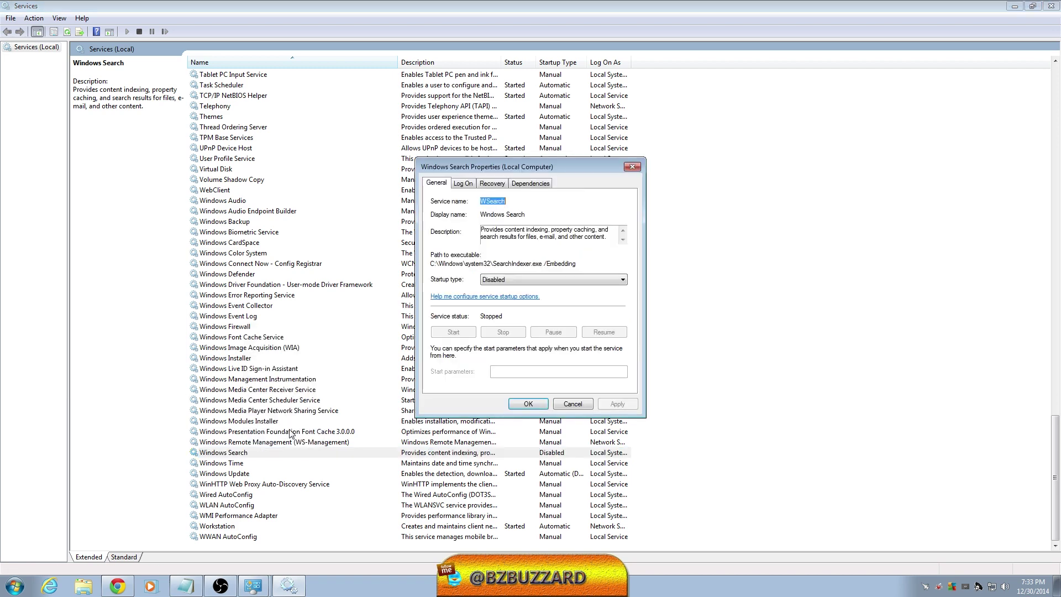
click(571, 402)
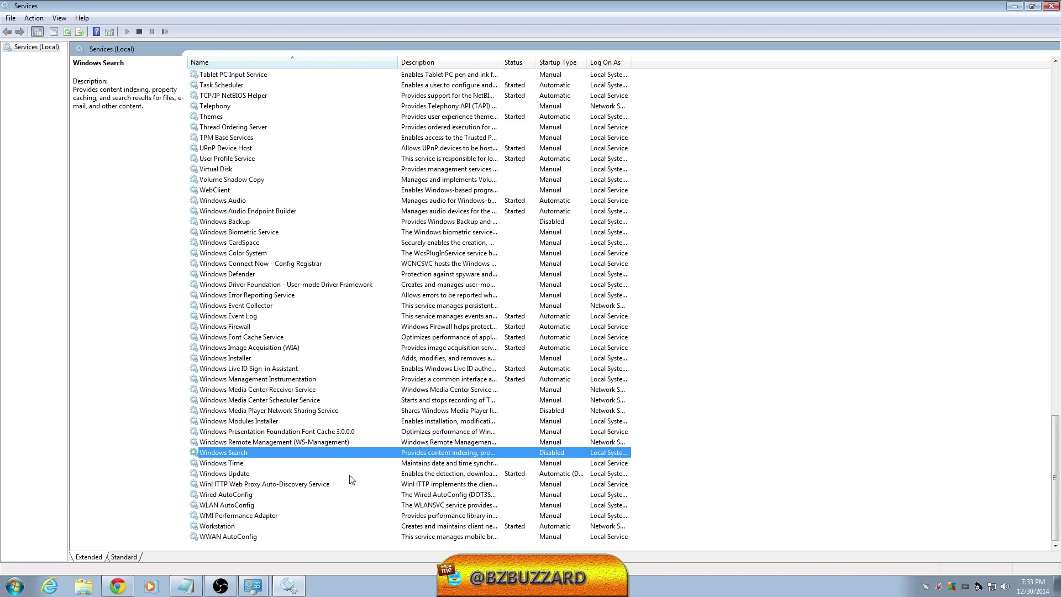
- Search the computer's programs and files for "obs" and clear the search
click(15, 586)
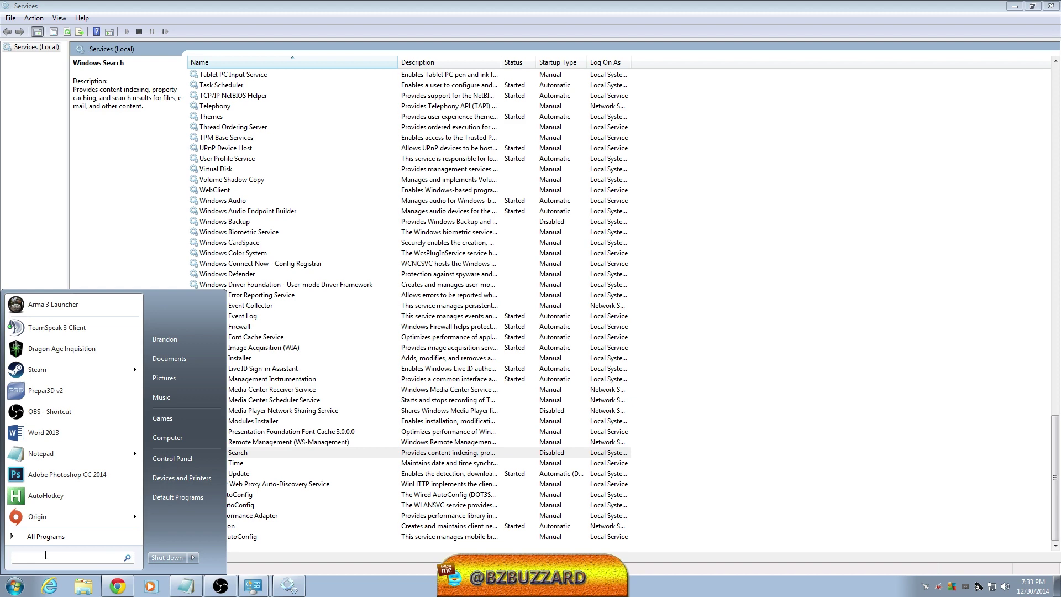
text(obs)
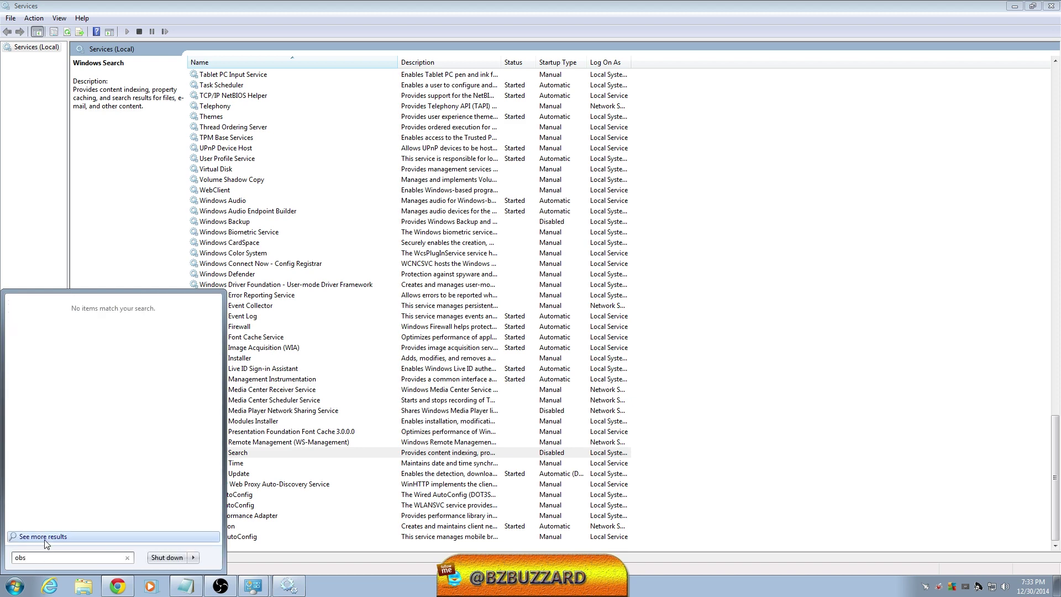
key(BackSpace)
key(BackSpace)
key(BackSpace)
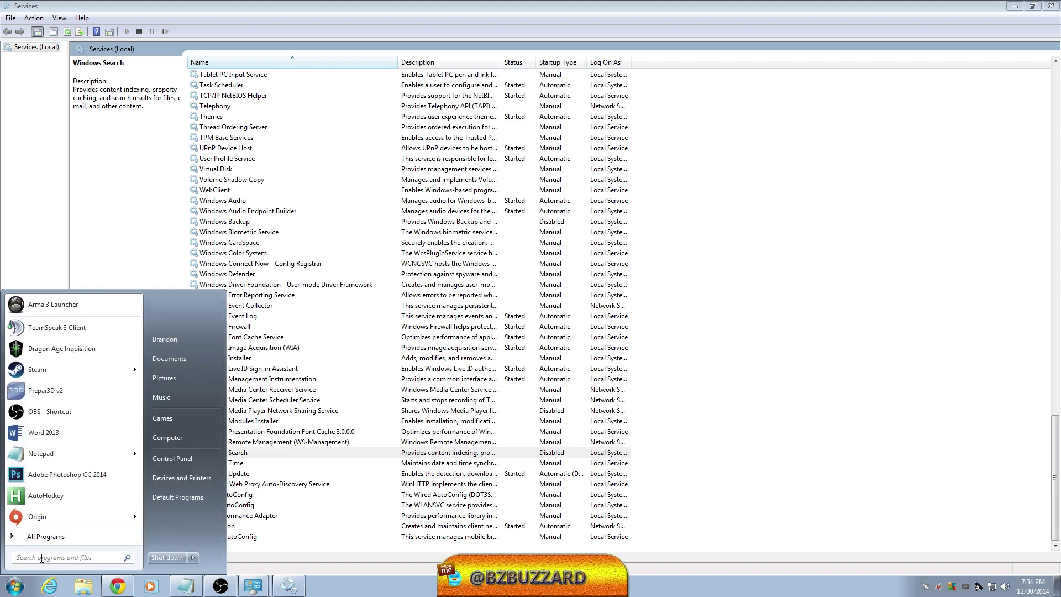
- Search the computer's programs and files for "dragon"
text(dragion)
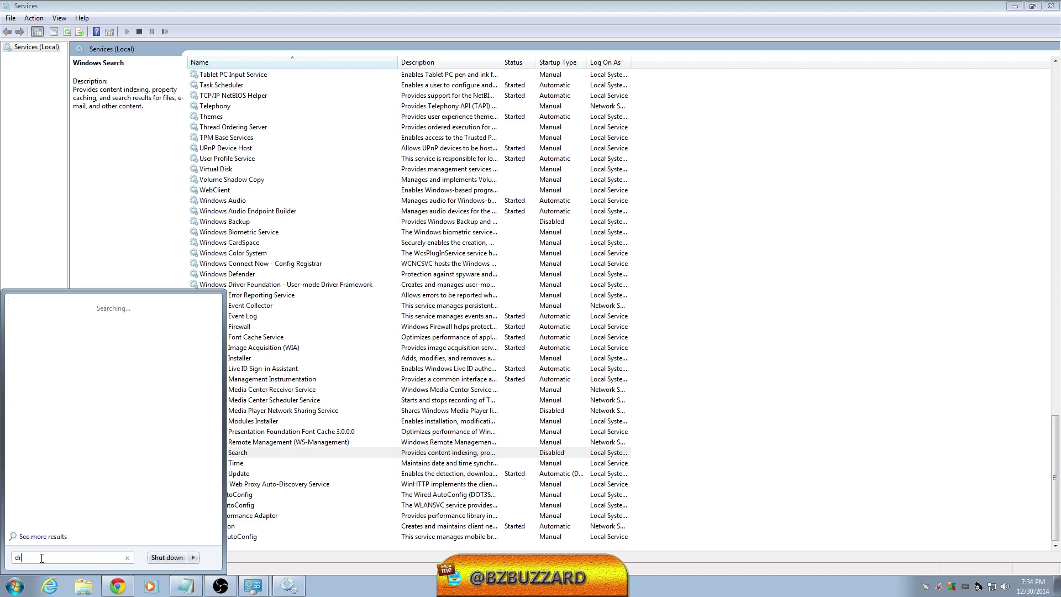
key(BackSpace)
key(BackSpace)
key(BackSpace)
text(on)
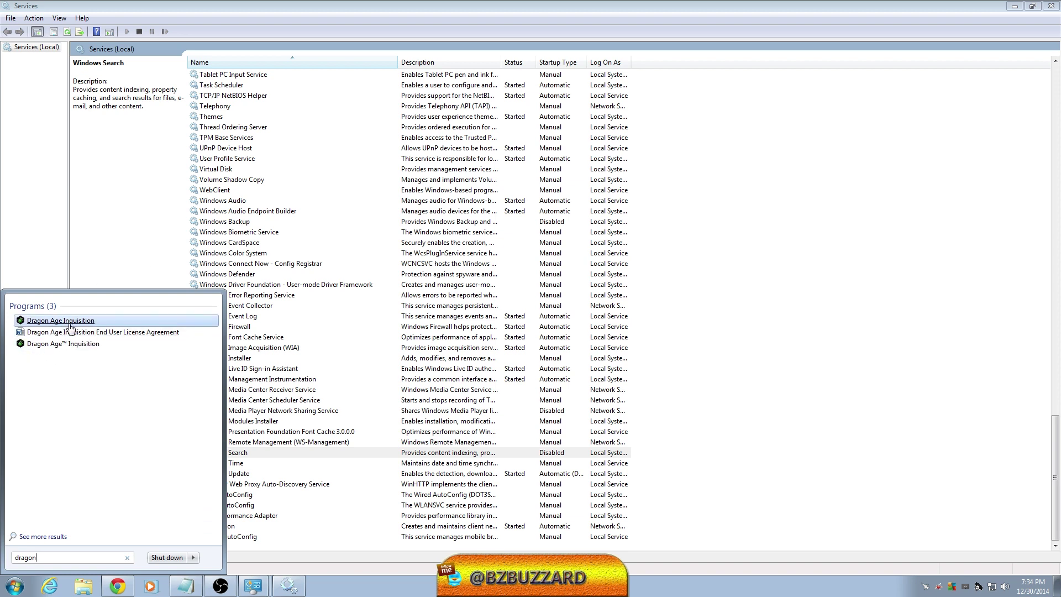
- Replace the program search with "msconfig" and return to the services list without opening anything
double_click(18, 557)
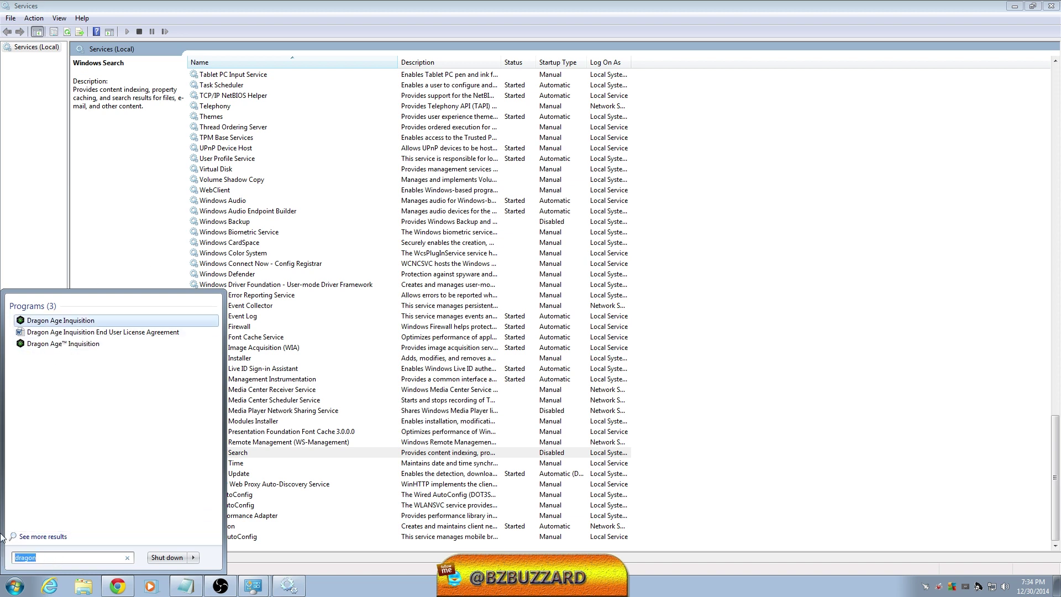
text(msconfig)
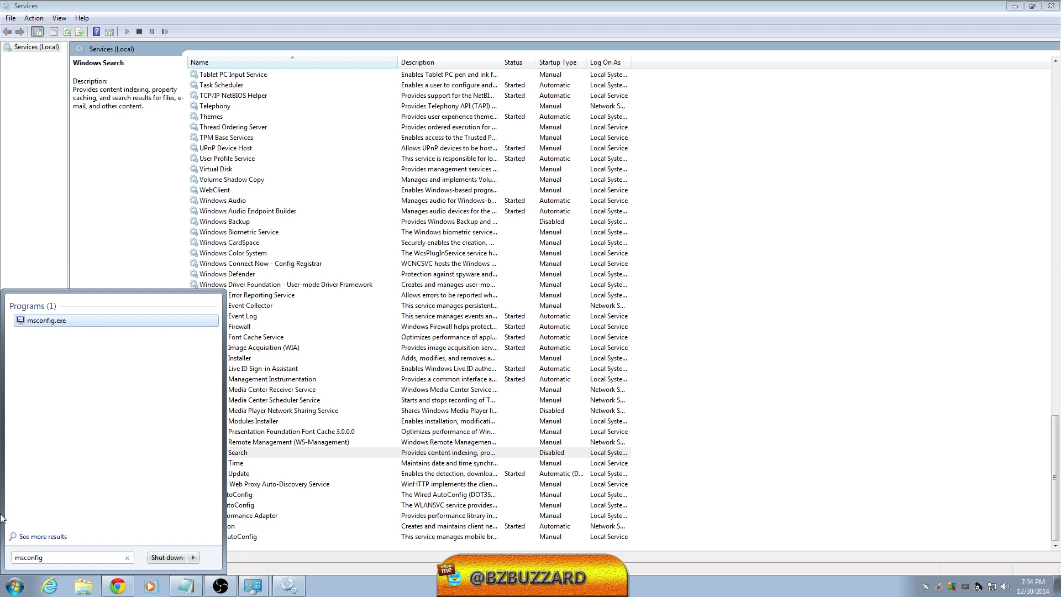
click(40, 248)
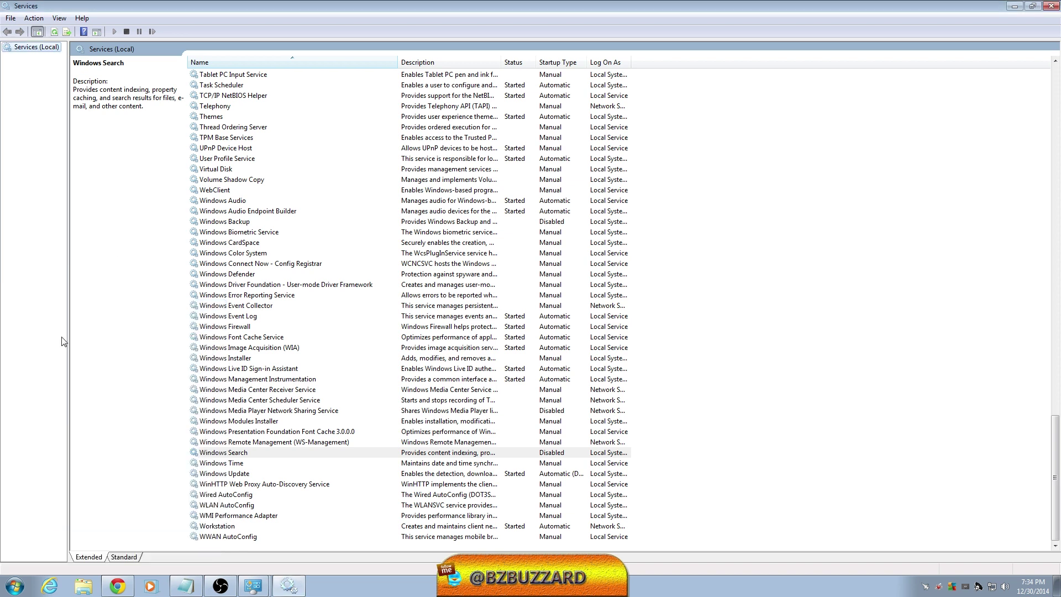
- Recheck the startup type in the Windows Search service's properties and dismiss them without changes
click(247, 453)
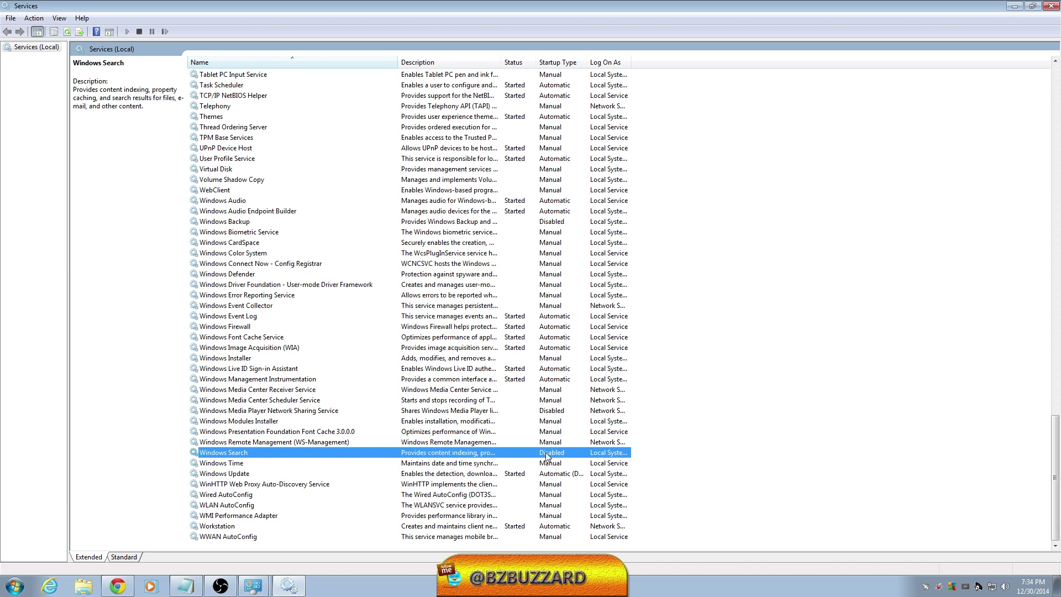
right_click(329, 452)
click(365, 434)
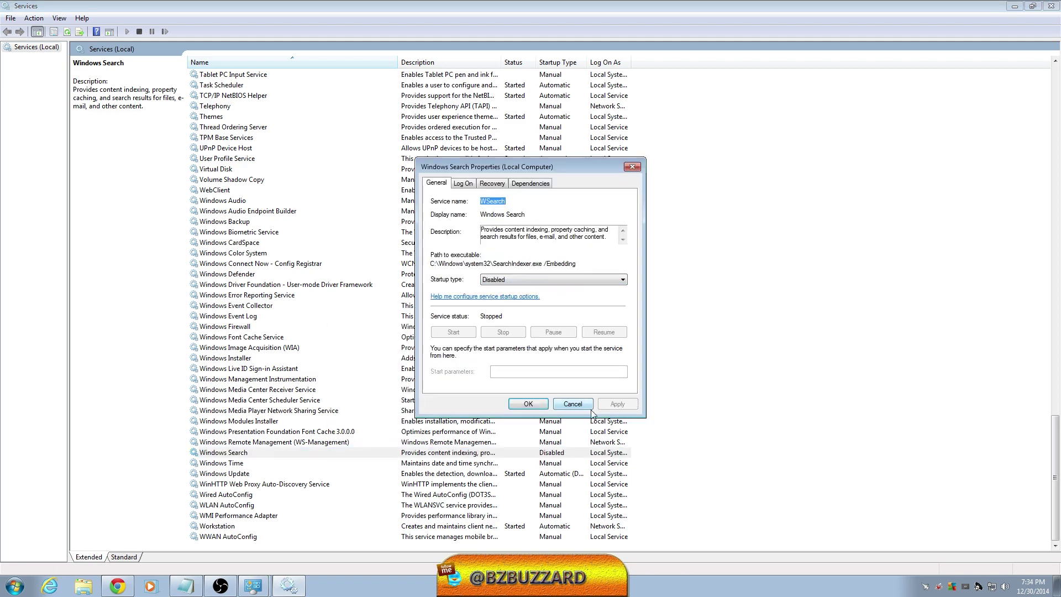
click(571, 404)
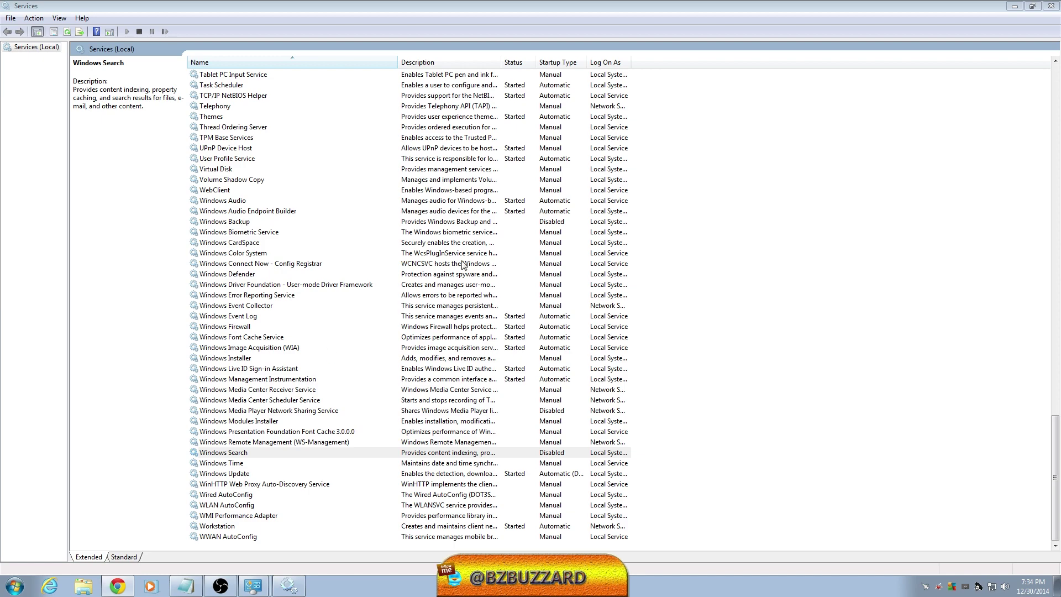
- Find and select the Print Spooler service to check its description and startup type
click(795, 278)
scroll(634, 284, up, 7)
scroll(634, 284, up, 9)
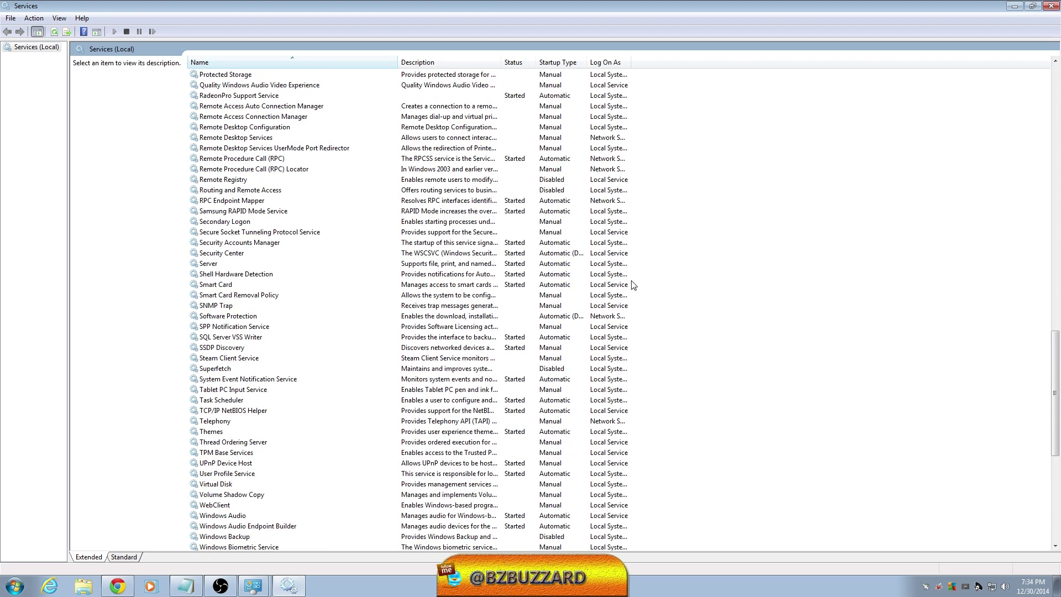
click(223, 232)
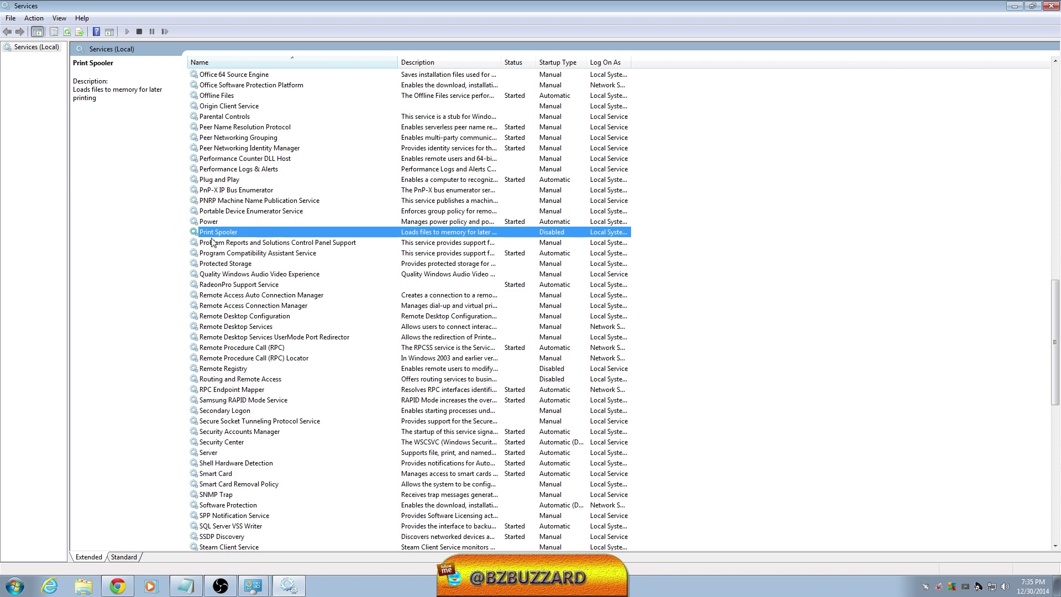
- Find the Windows Error Reporting Service, look over the surrounding services, and close the Services window
text(windows e)
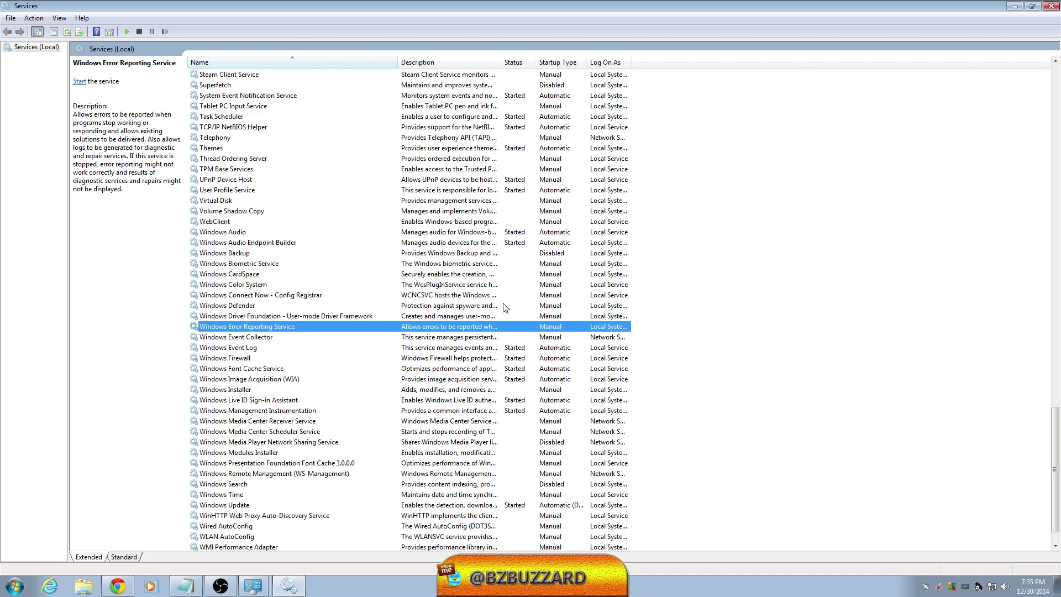
scroll(500, 307, up, 10)
scroll(499, 307, up, 2)
scroll(499, 308, down, 7)
scroll(319, 307, down, 6)
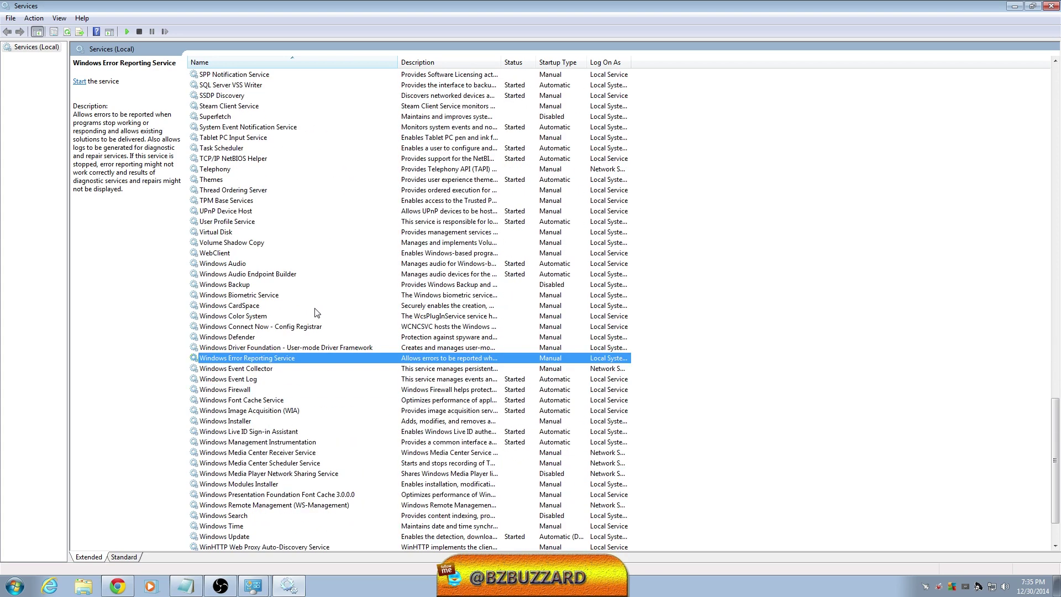
scroll(384, 326, up, 9)
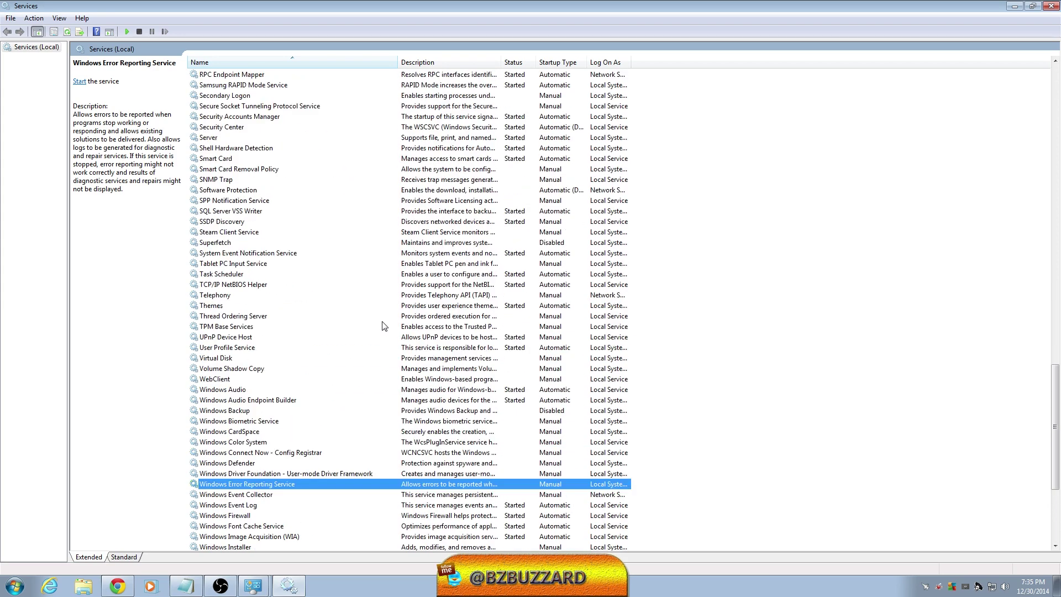
click(1050, 5)
click(768, 77)
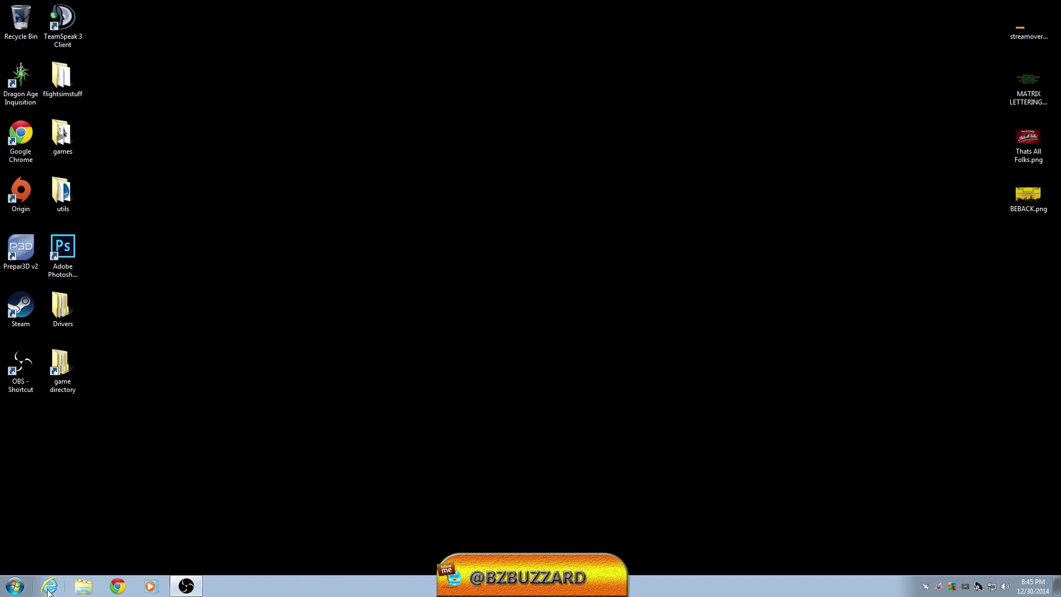
- Search for "msconfig" to open System Configuration and move its window higher on the desktop
click(15, 590)
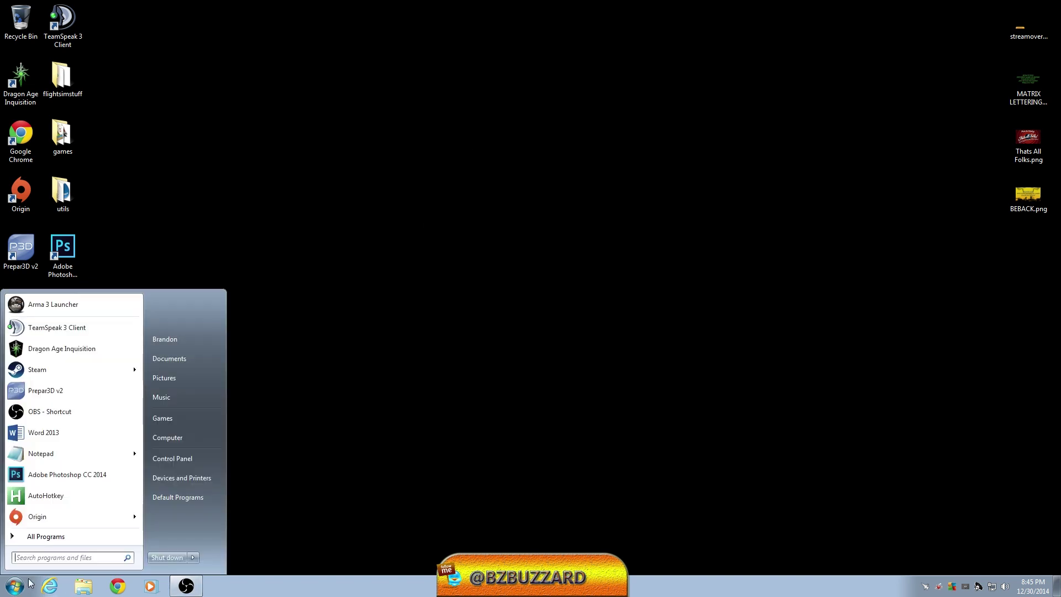
text(ms)
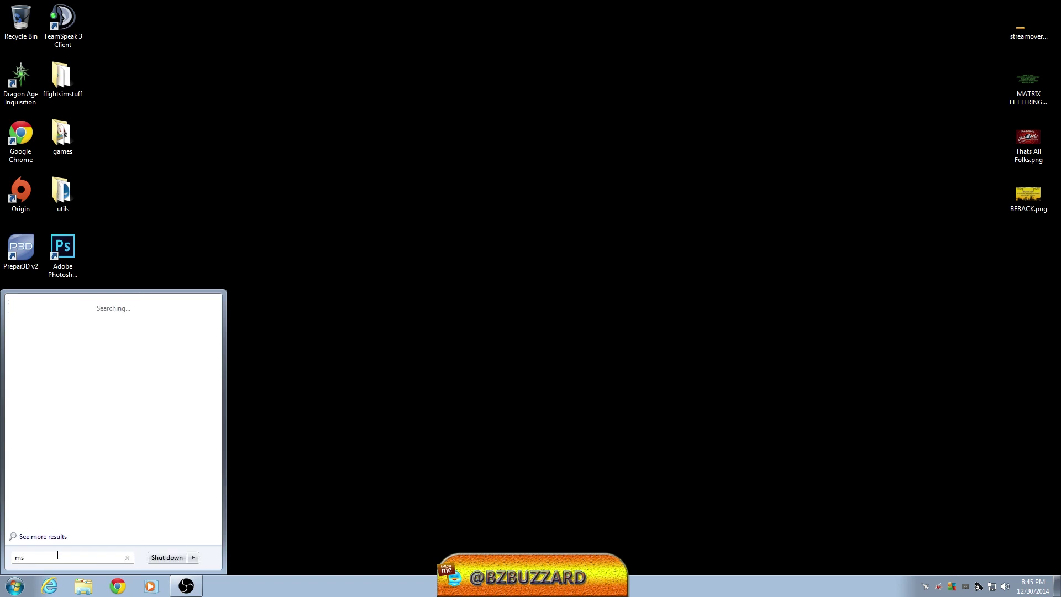
text(config)
key(Return)
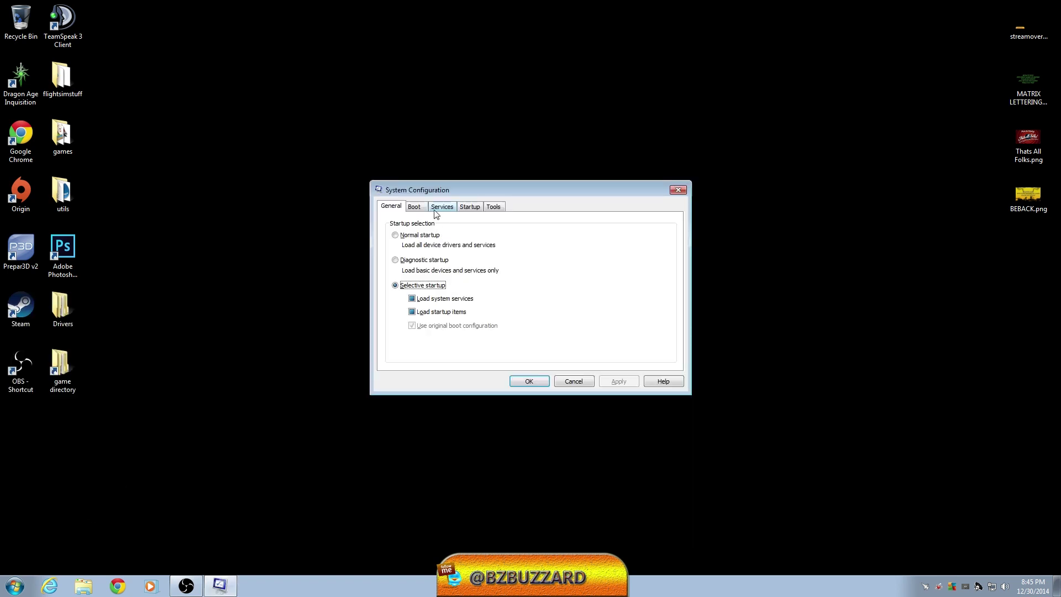
drag(459, 188, 477, 92)
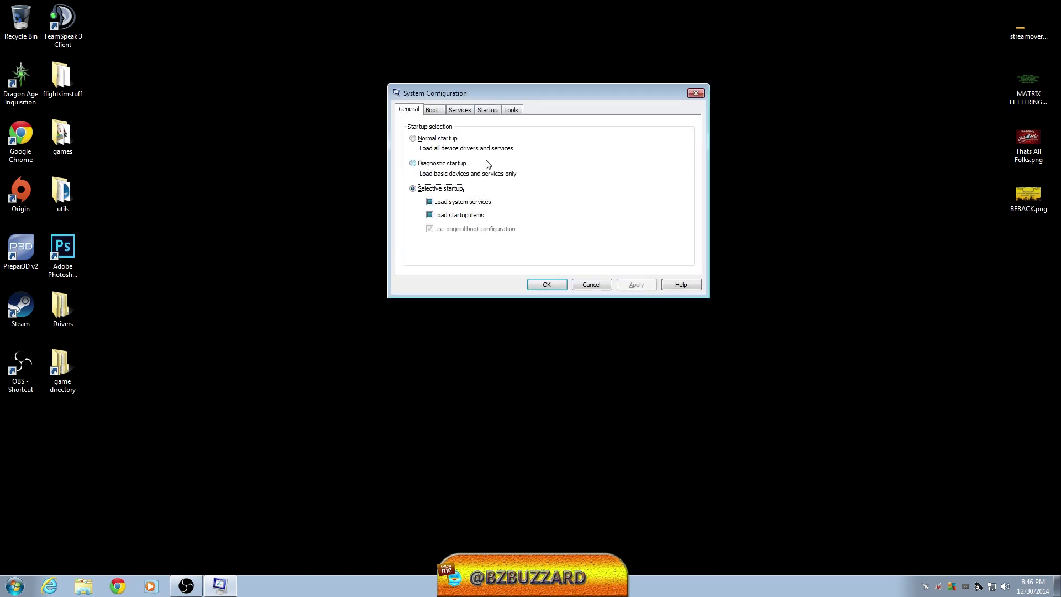
- Look through the full services list in System Configuration and hide all Microsoft services
click(461, 110)
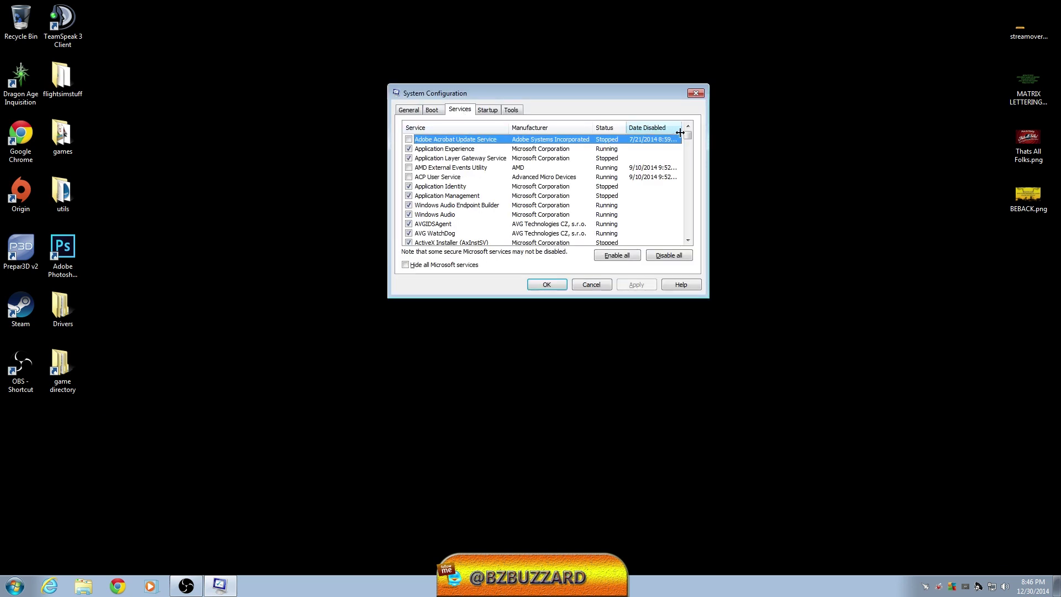
drag(688, 136, 688, 229)
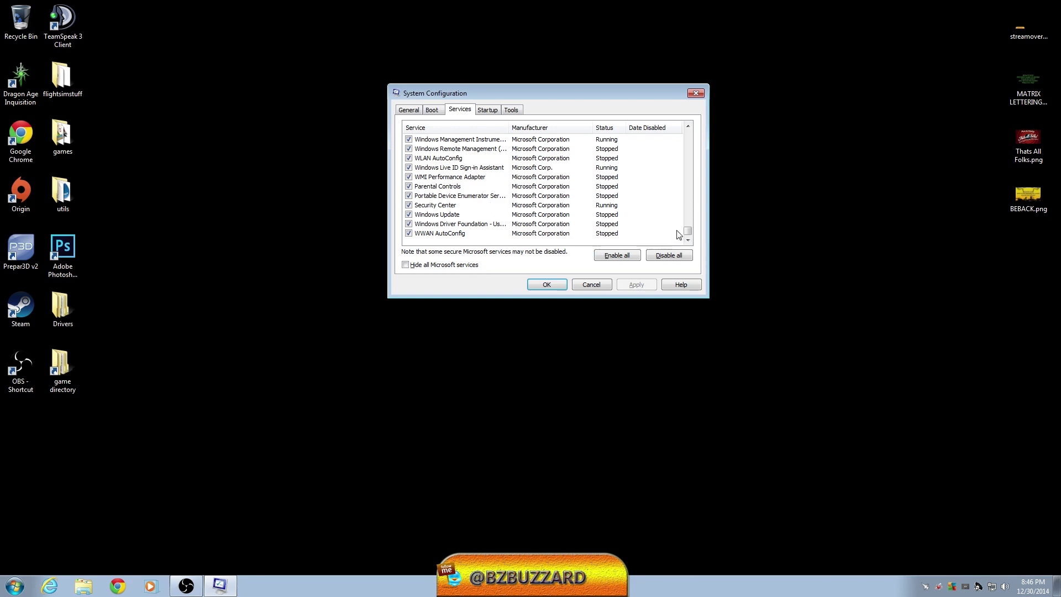
drag(688, 230, 686, 132)
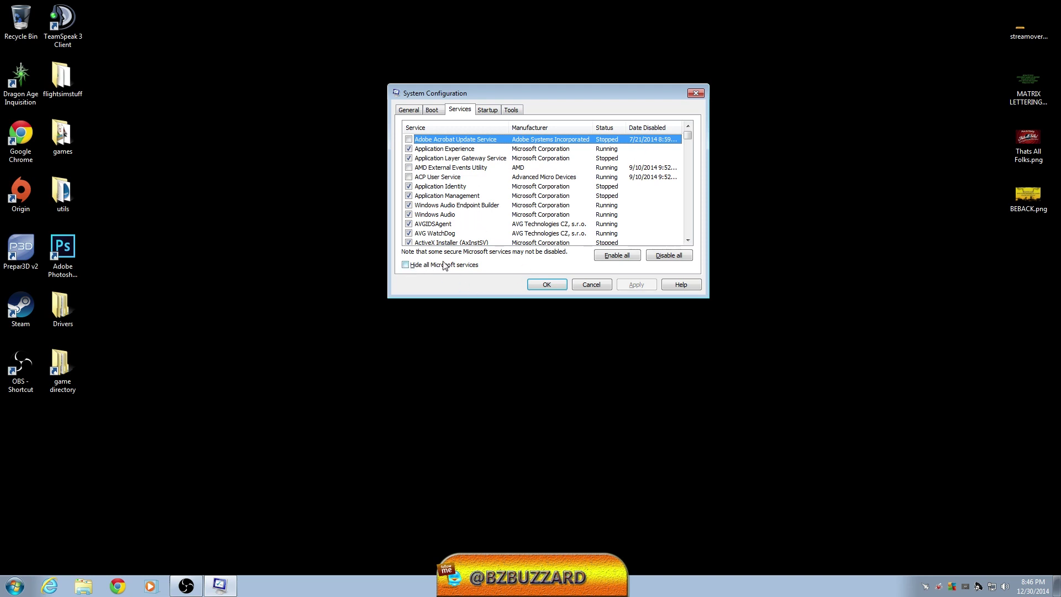
click(407, 266)
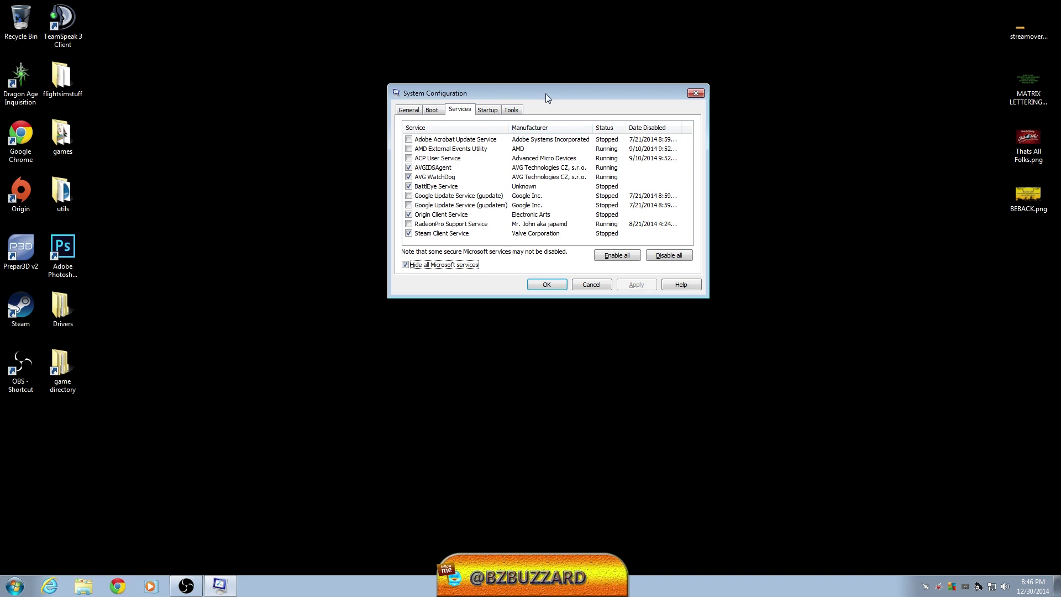
drag(563, 59, 578, 55)
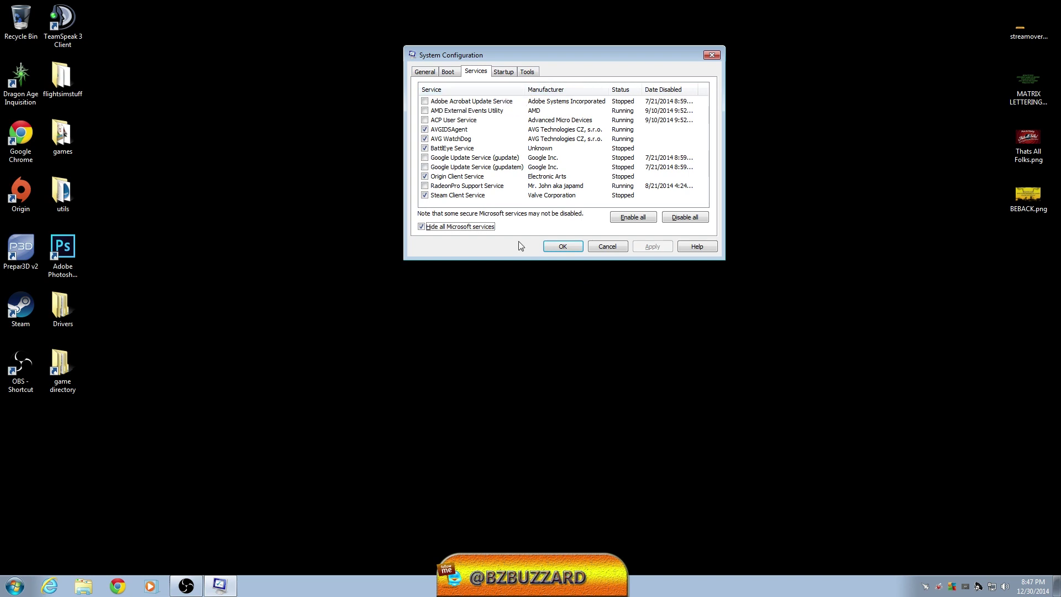
- Review the Origin, AMD, ACP and AVG service entries, and cancel System Configuration without saving changes
click(425, 177)
click(425, 177)
click(460, 112)
click(464, 120)
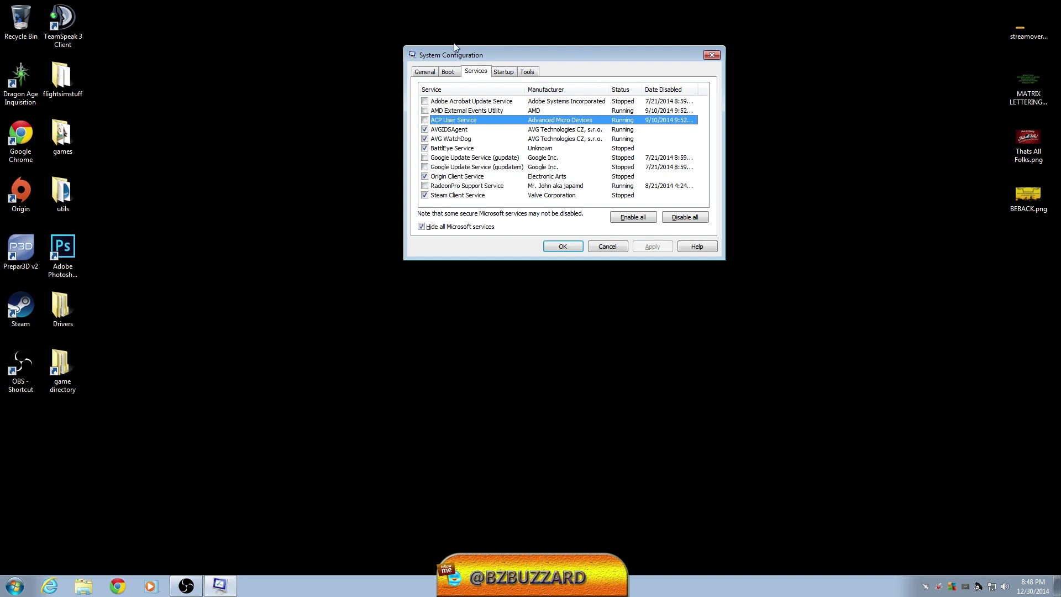
drag(454, 51, 326, 41)
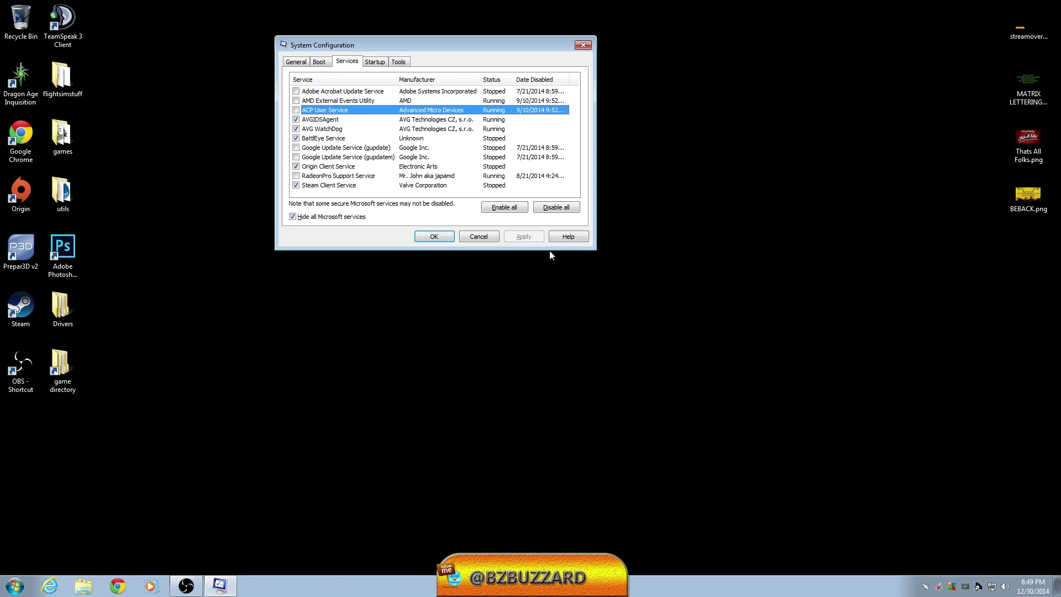
click(320, 120)
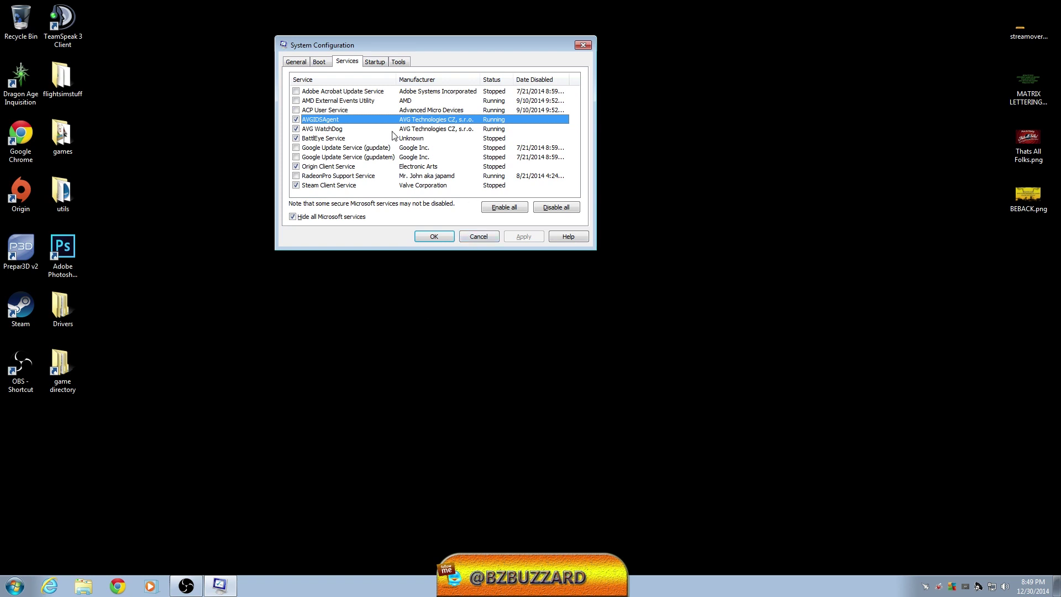
click(478, 236)
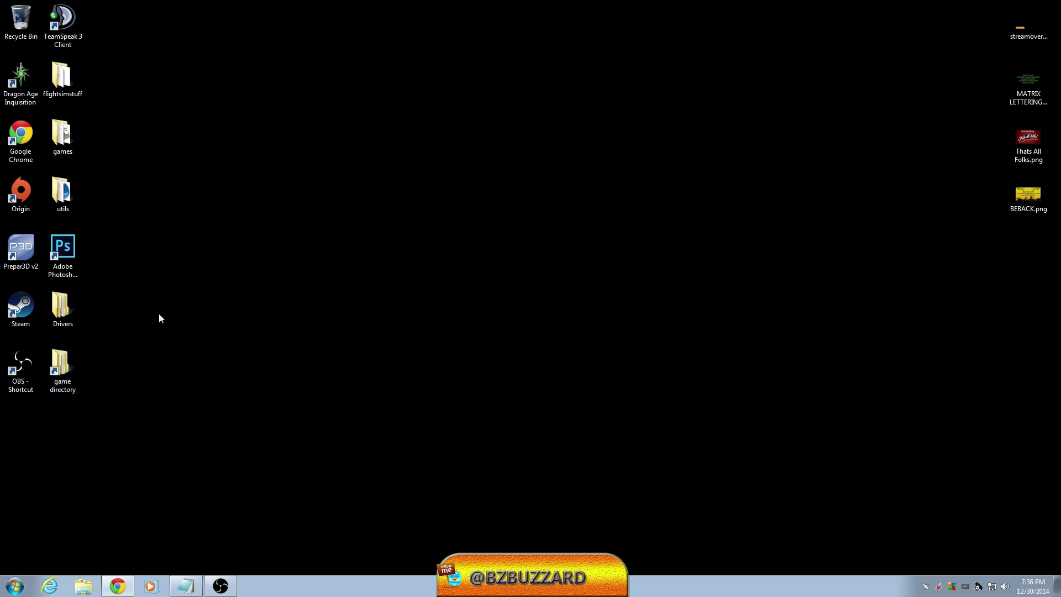
- Search for "regedit" to open the Registry Editor, and reposition and enlarge its window
click(15, 585)
click(39, 558)
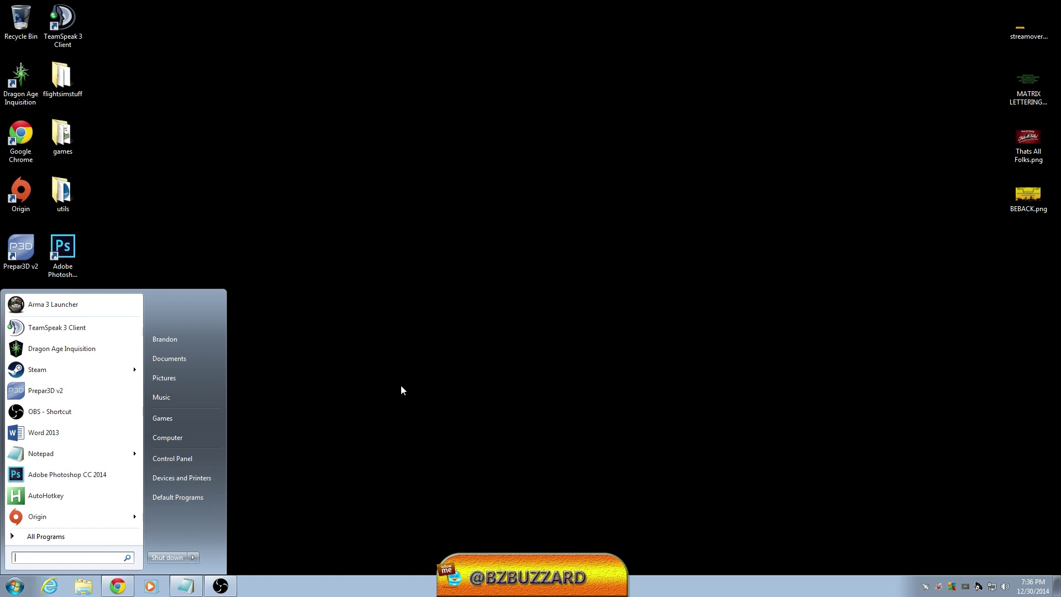
text(regedit)
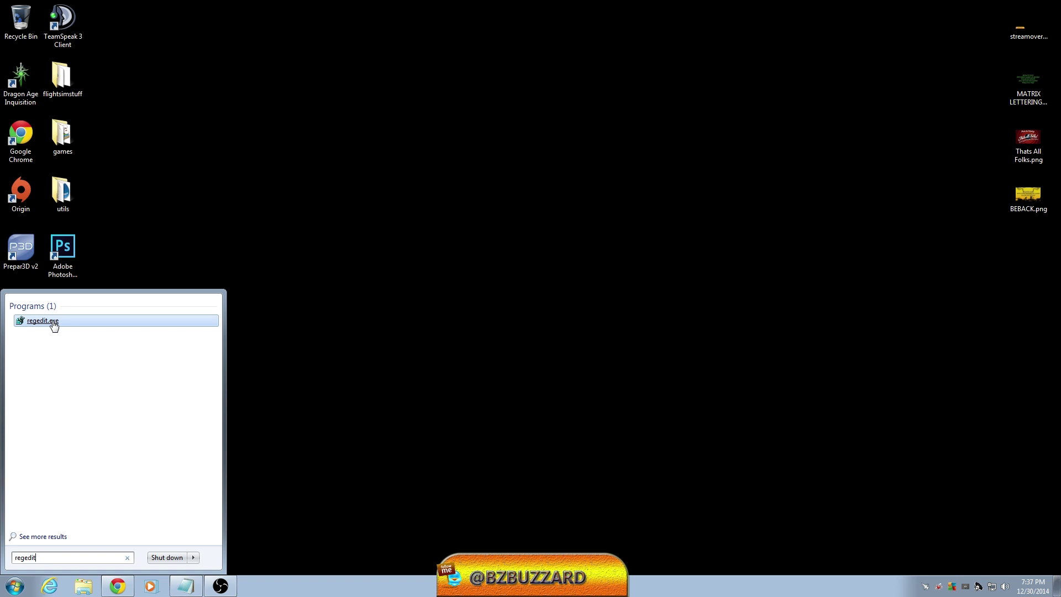
click(53, 323)
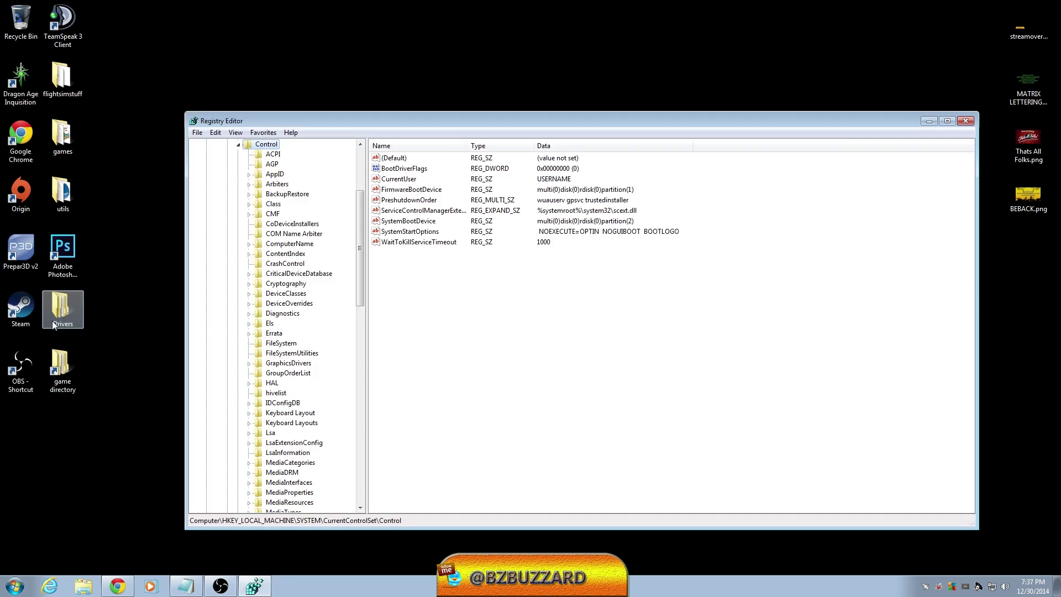
drag(557, 35, 546, 35)
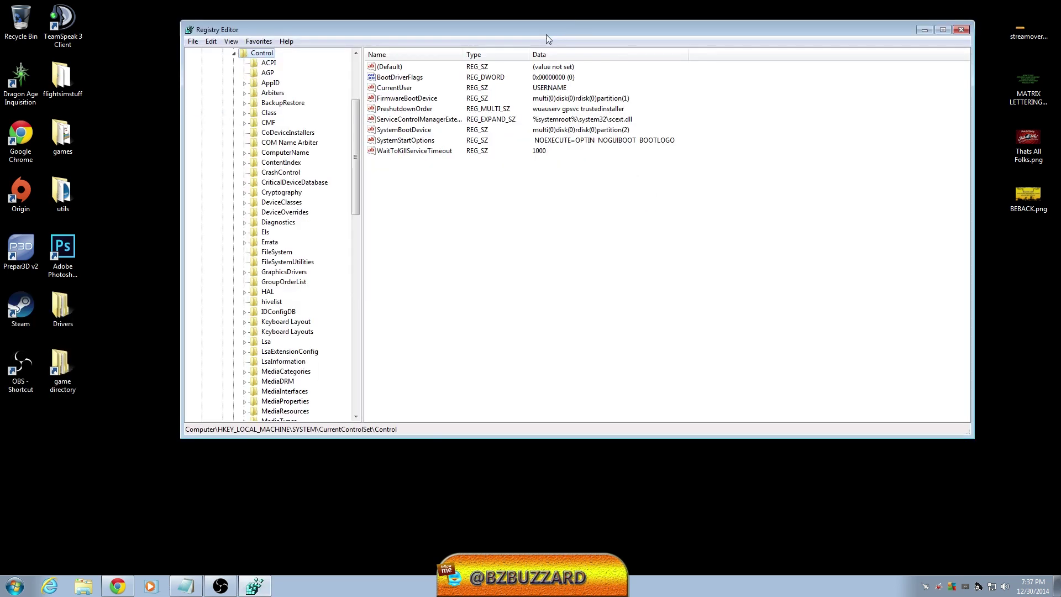
drag(466, 437, 463, 504)
- Collapse the entire registry tree back to the Computer root
drag(356, 188, 357, 138)
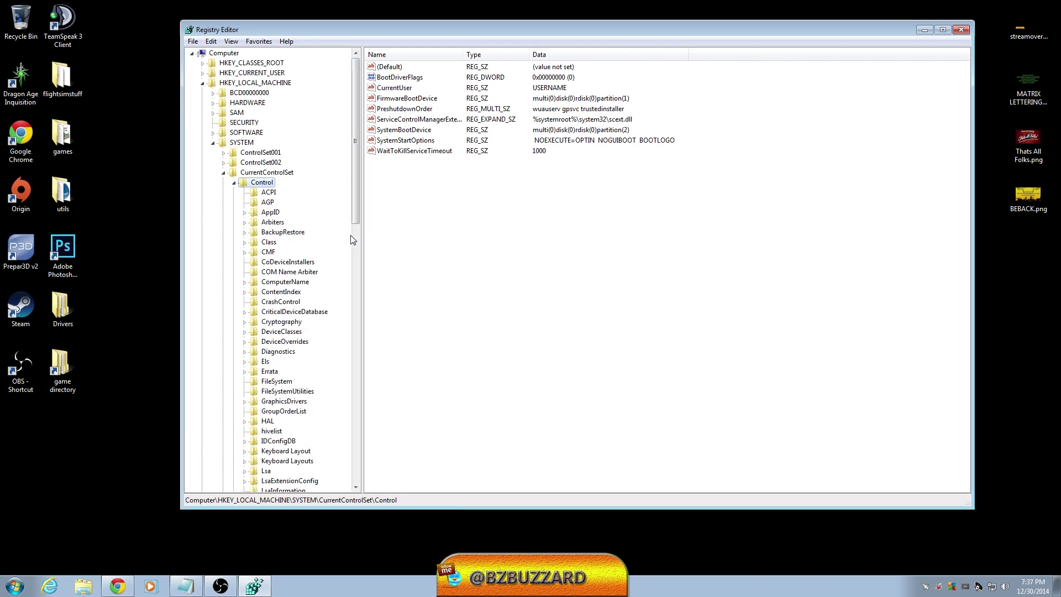
click(234, 184)
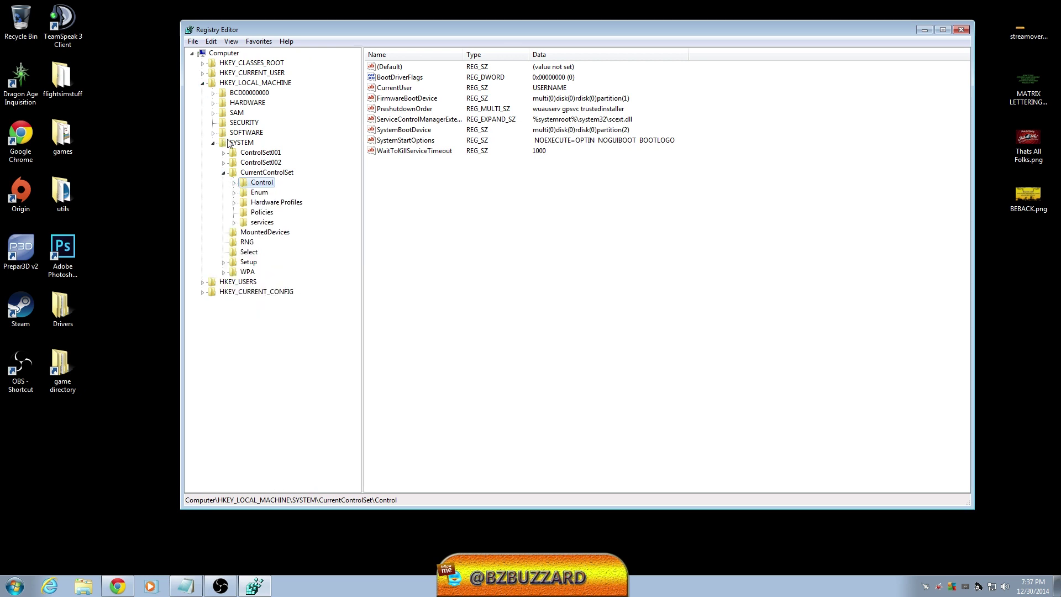
key(Left)
key(Left)
key(Left)
key(Left)
key(Left)
key(Left)
key(Left)
key(Left)
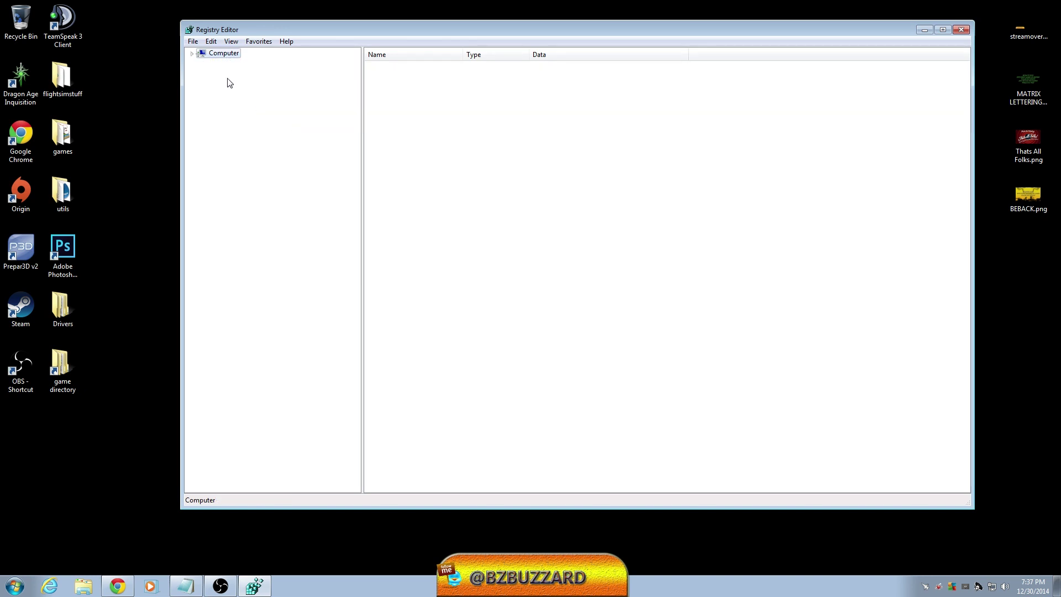
- Open the registry key HKEY_LOCAL_MACHINE\SYSTEM\CurrentControlSet\Control\Session Manager\Memory Management\PrefetchParameters
click(192, 53)
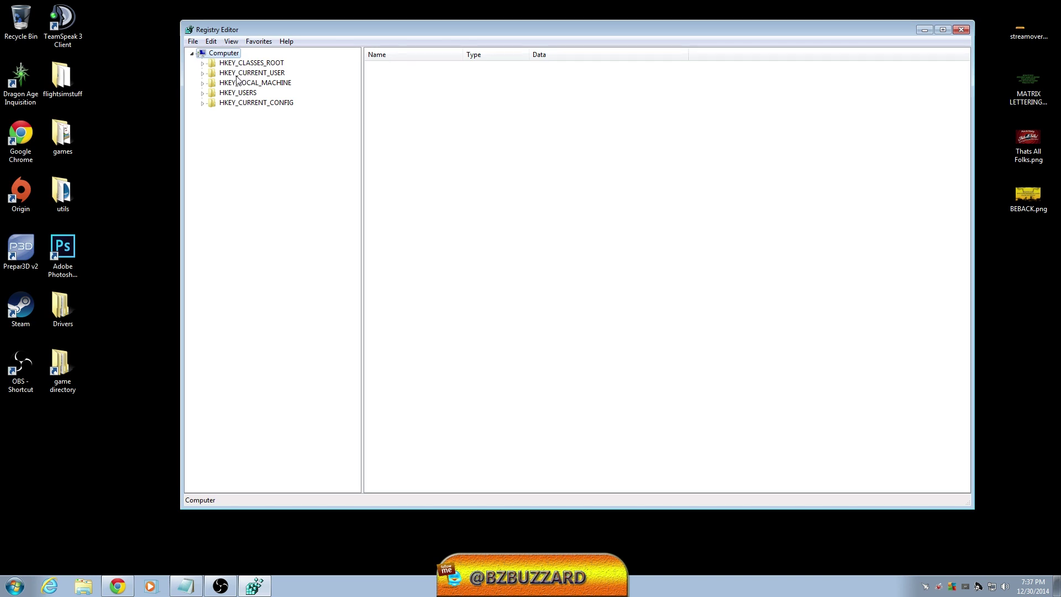
click(203, 83)
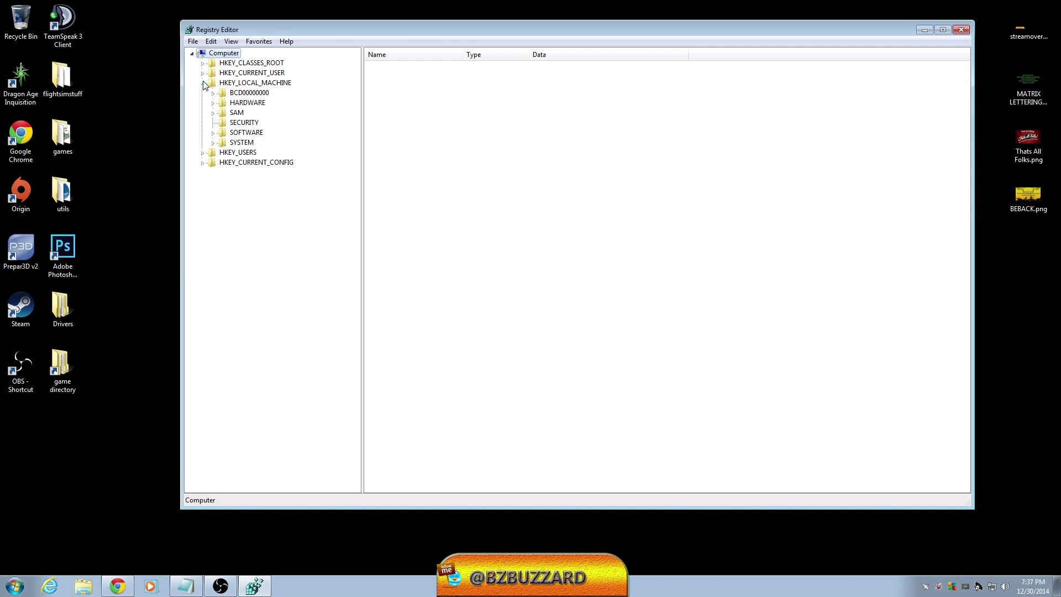
click(214, 143)
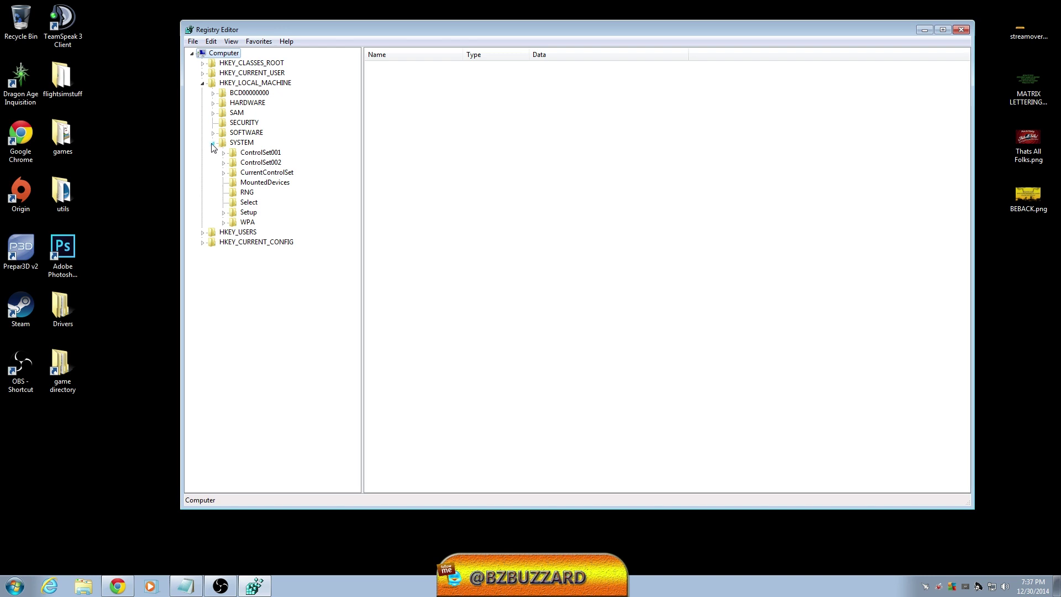
click(224, 173)
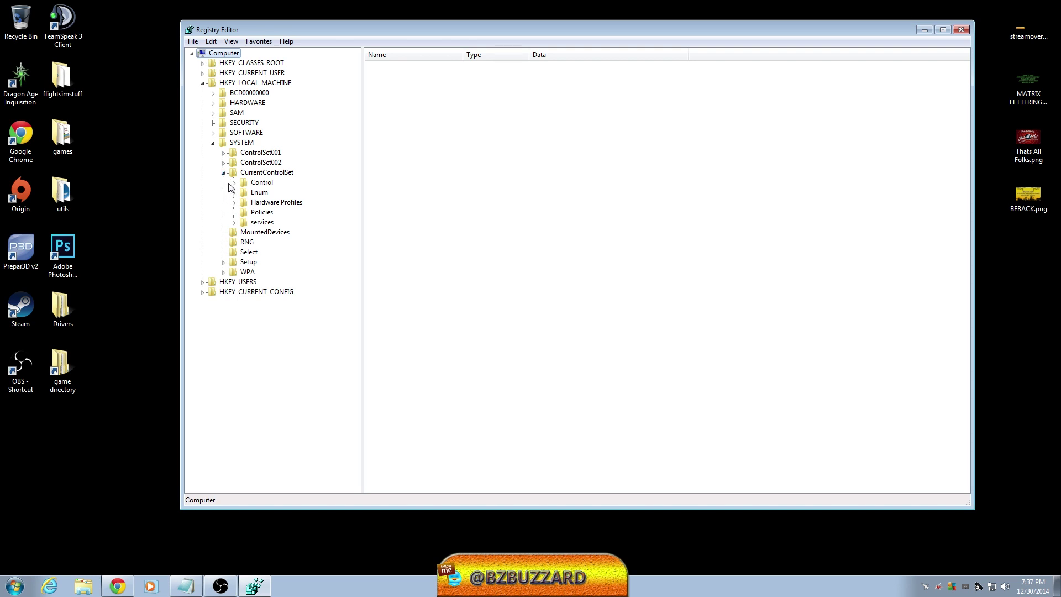
click(234, 182)
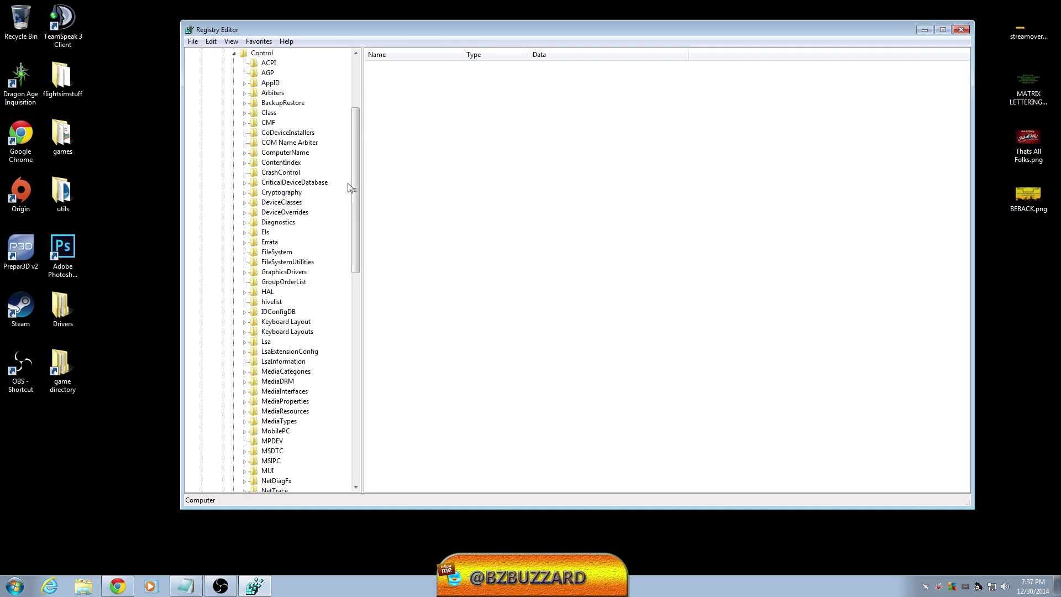
drag(354, 183, 372, 362)
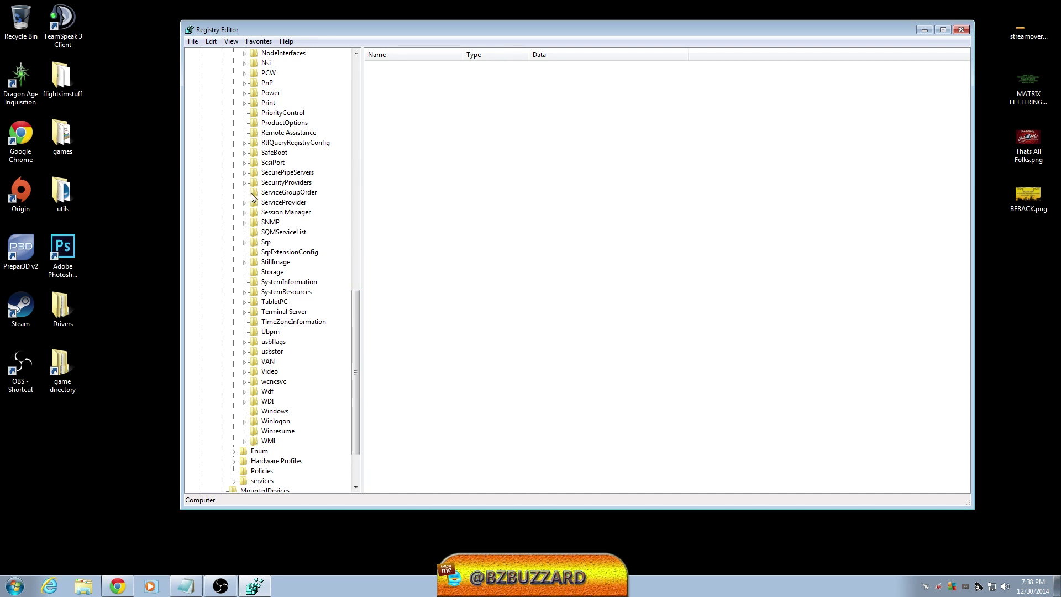
click(245, 213)
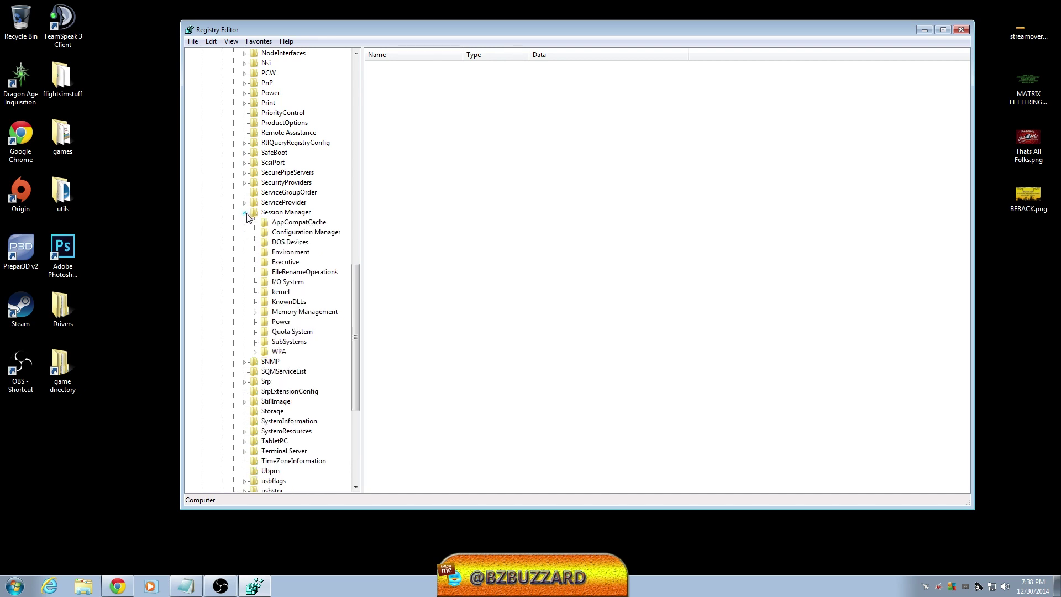
click(256, 312)
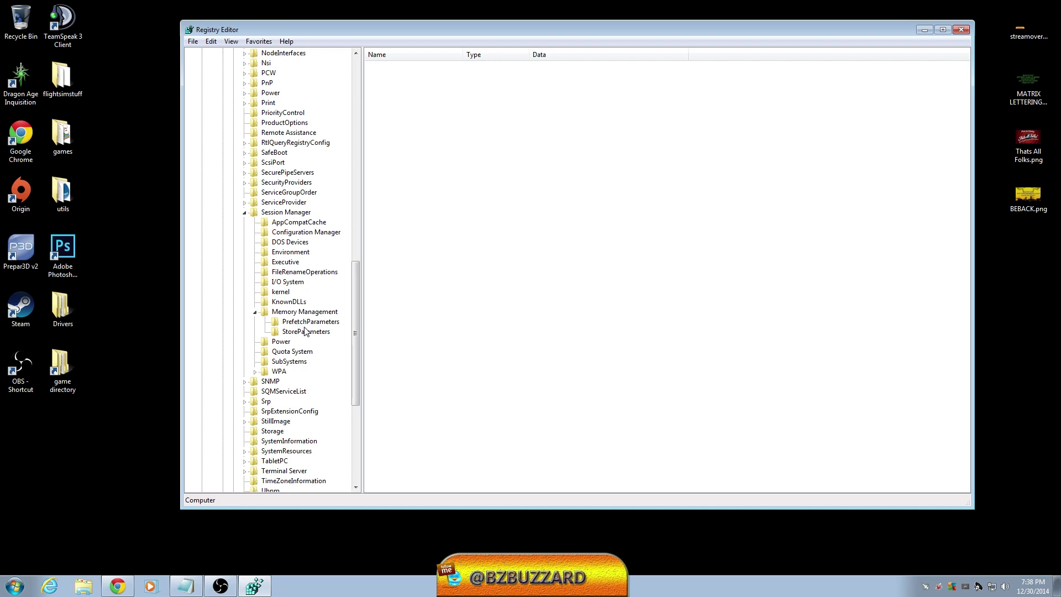
click(279, 323)
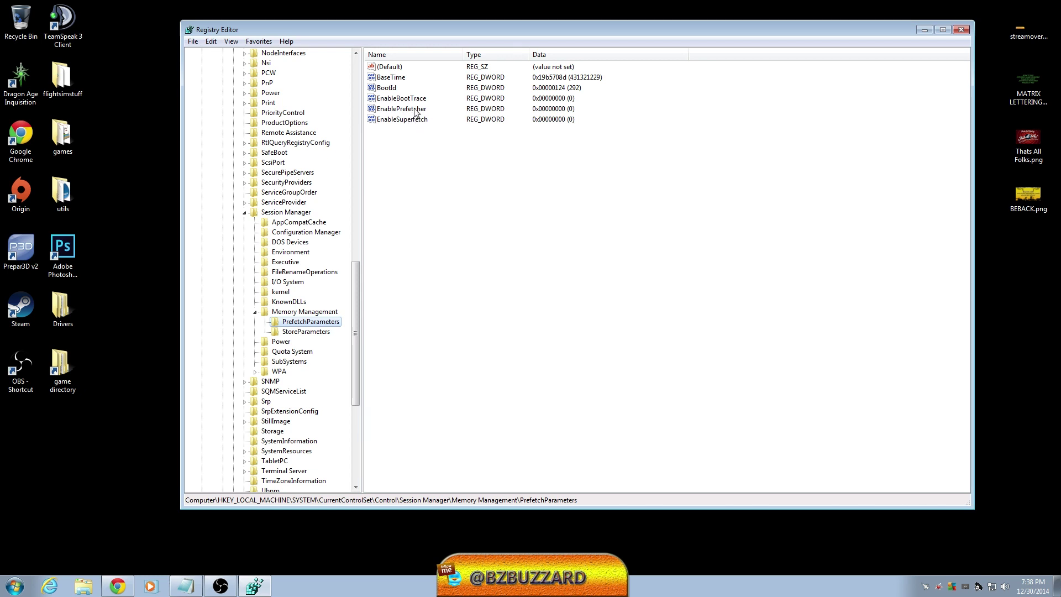
- Check the value data of the EnablePrefetcher entry and dismiss it without changes
click(416, 110)
double_click(417, 111)
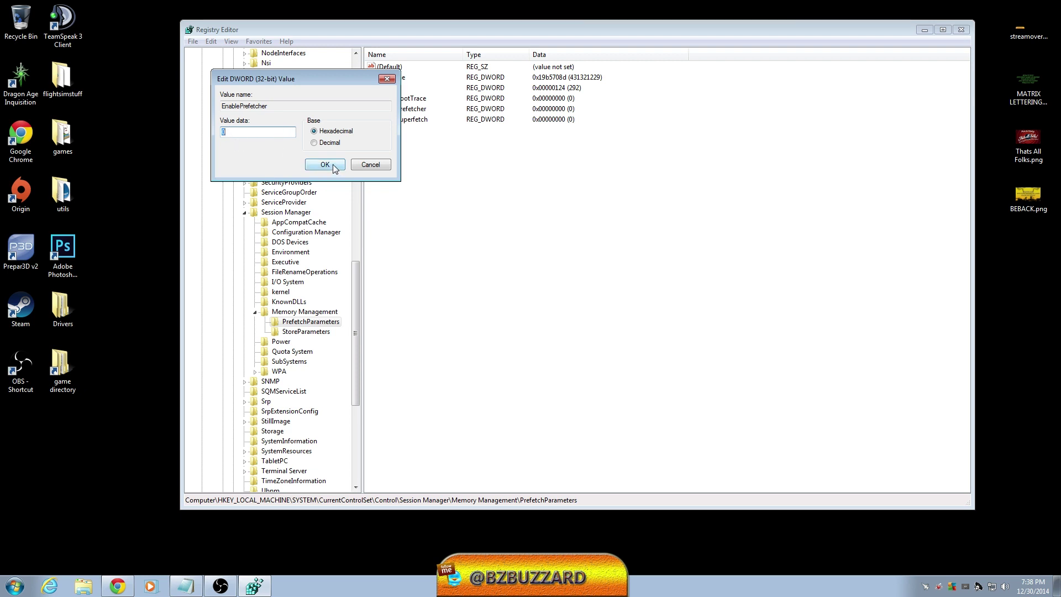
click(386, 167)
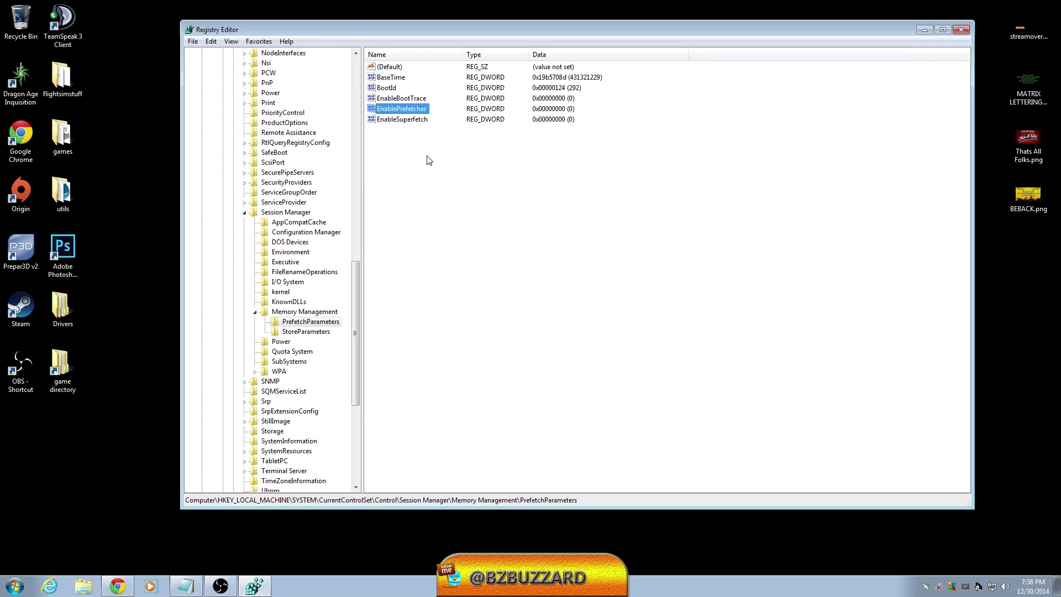
- Check the value data of the EnableSuperfetch entry and dismiss it without changes
double_click(409, 120)
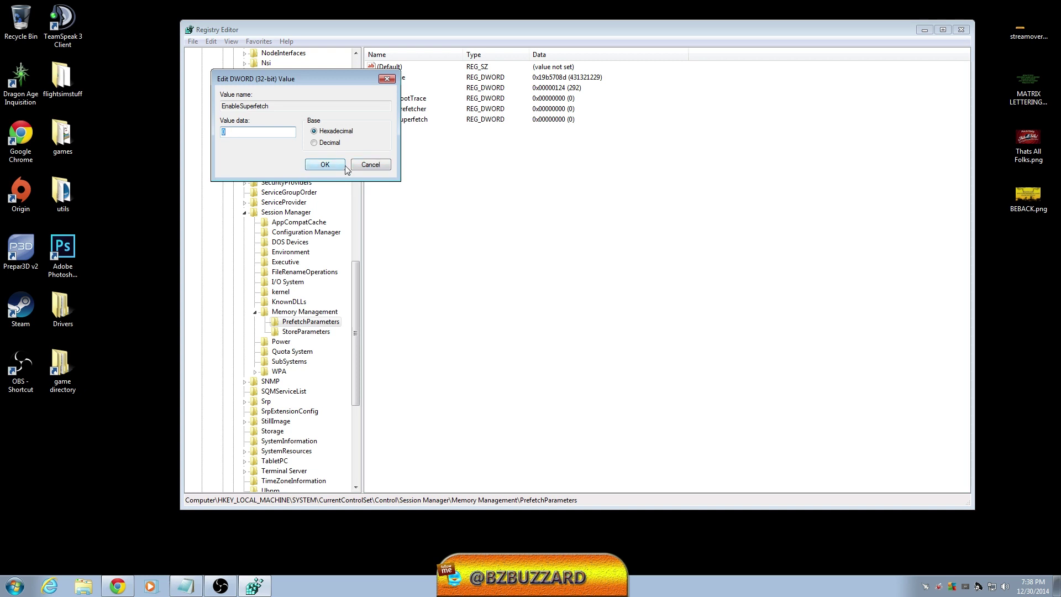
click(380, 166)
click(490, 164)
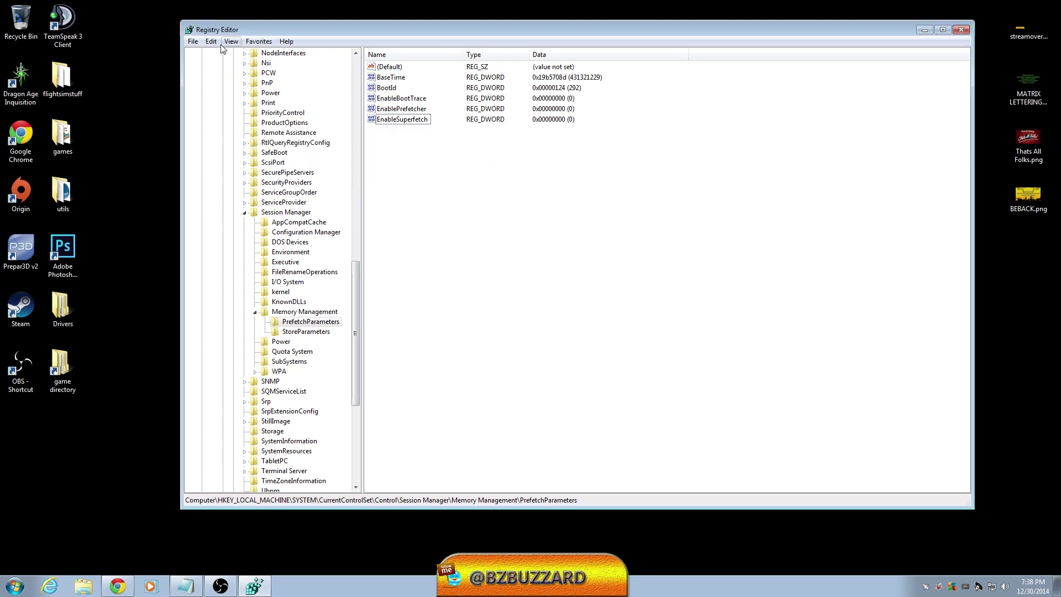
- Exit the Registry Editor
click(193, 44)
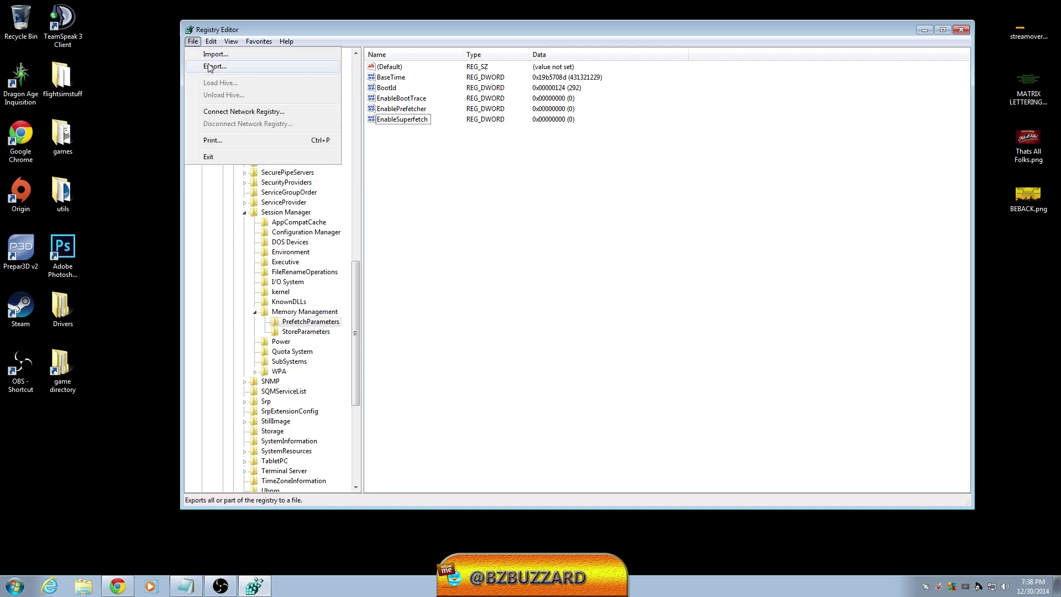
click(559, 201)
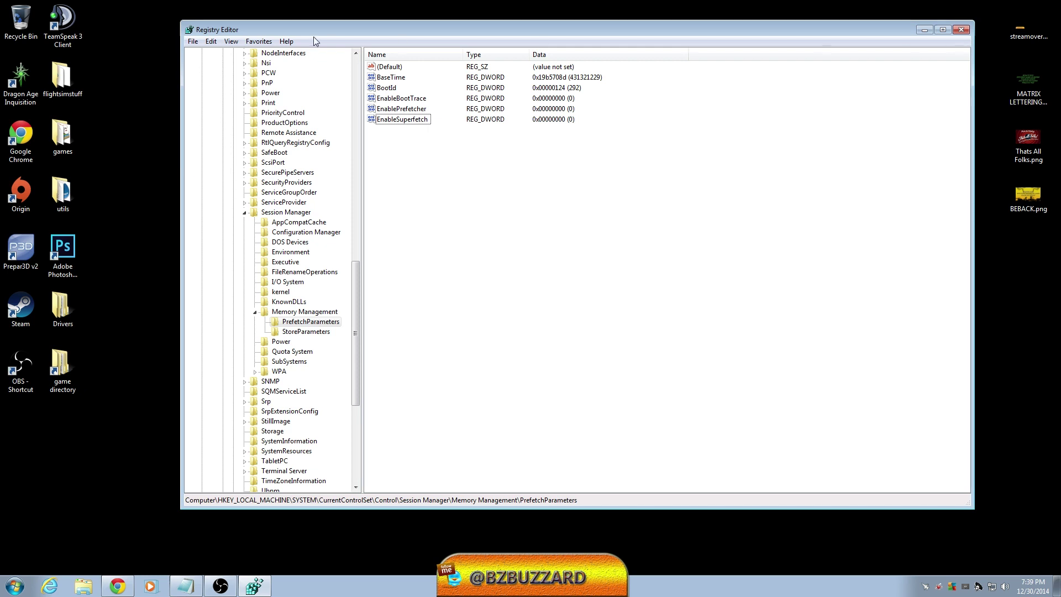
click(193, 42)
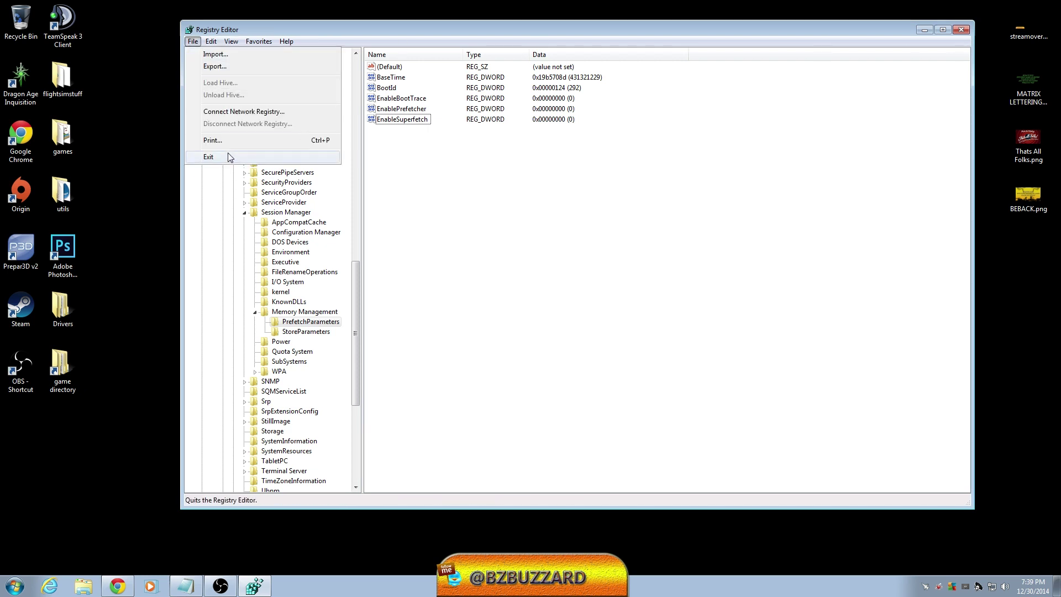
click(231, 158)
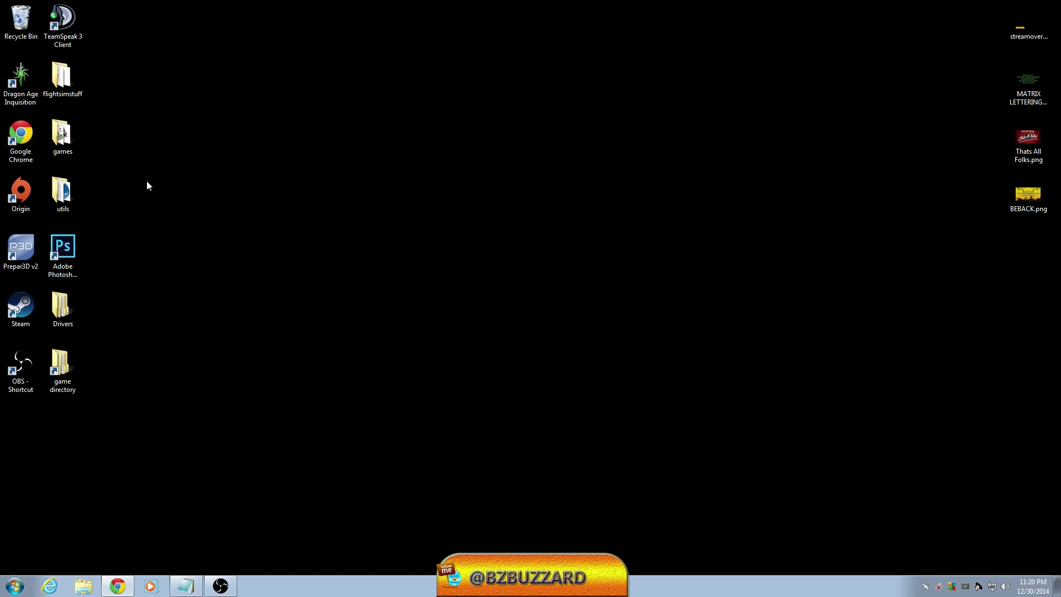
- Search for "regedit" to reopen the Registry Editor, and collapse the expanded HKEY_CURRENT_USER branch
click(23, 591)
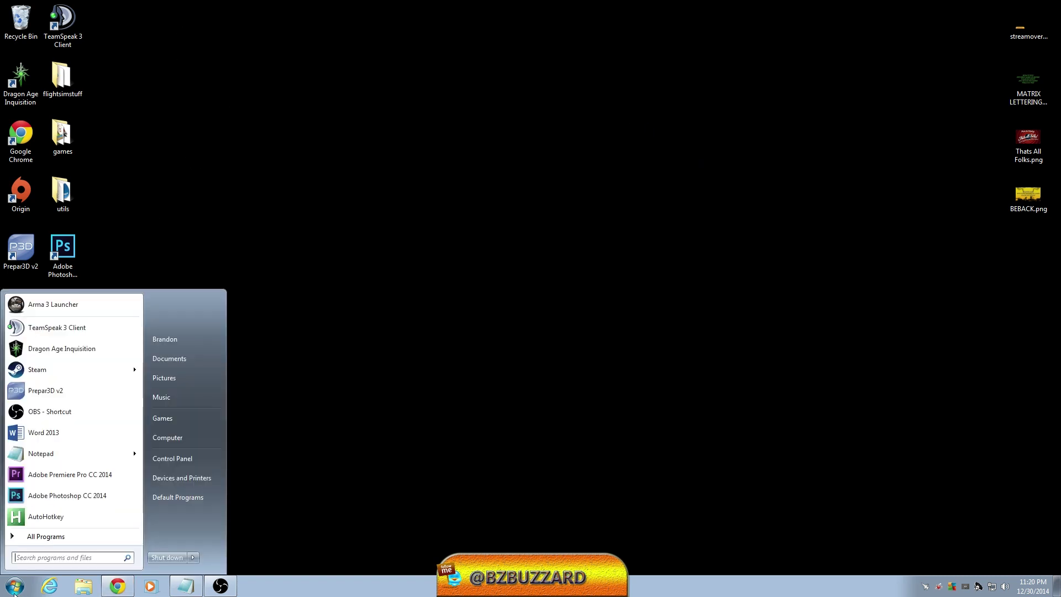
text(regedit)
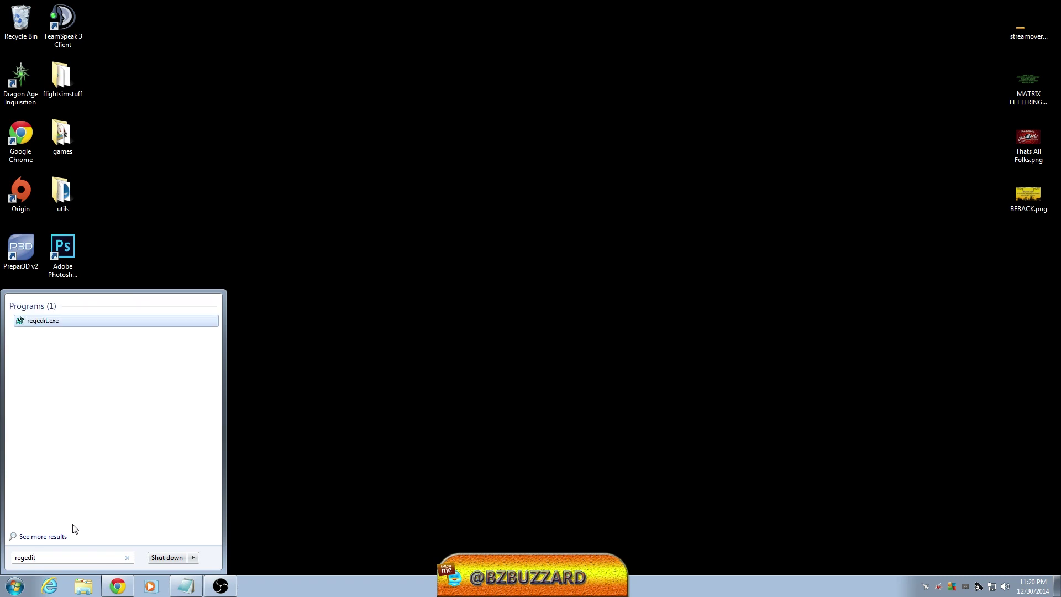
key(Return)
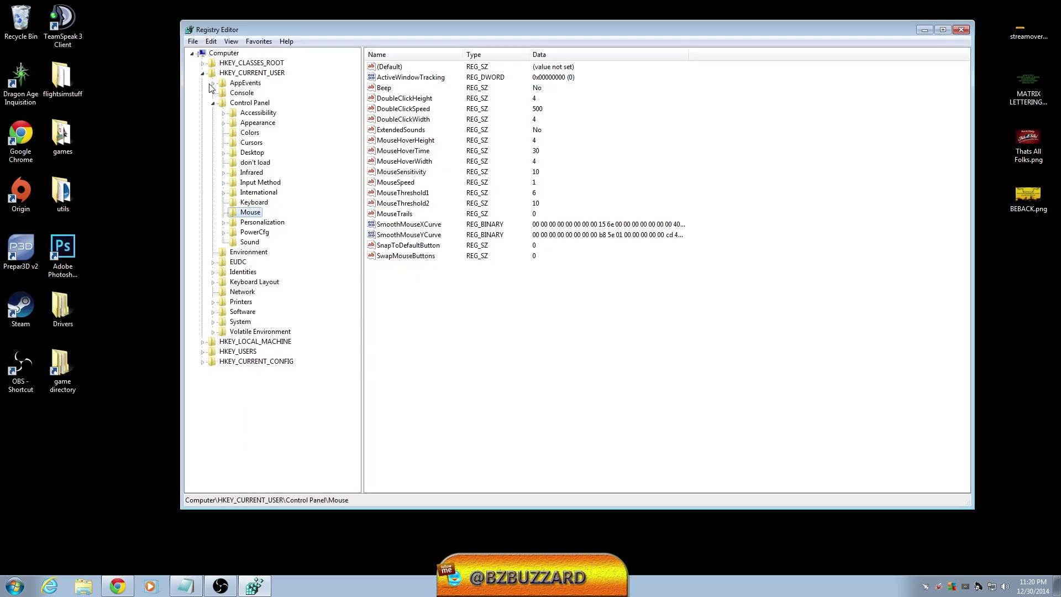
key(Left)
key(Left)
key(Left)
key(Left)
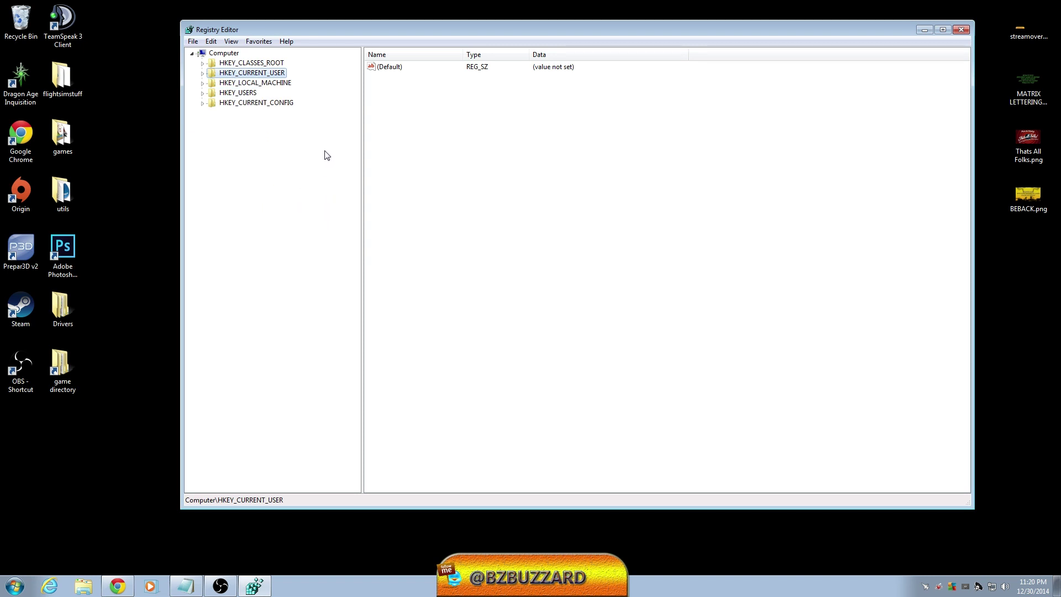
- Open the registry key HKEY_CURRENT_USER\Software\Microsoft\Windows\CurrentVersion\Policies\Explorer
click(203, 74)
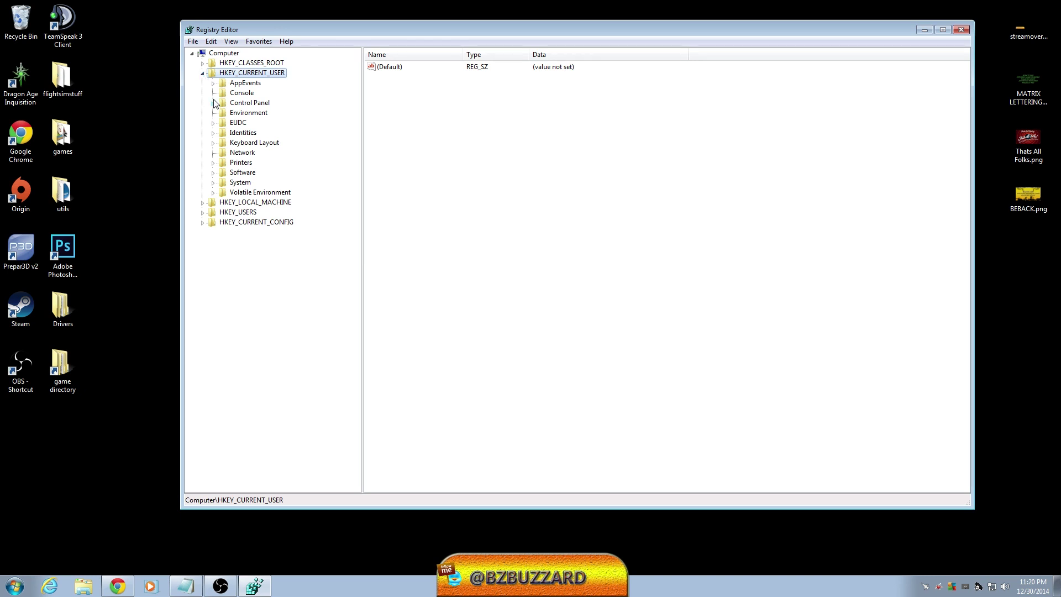
click(213, 173)
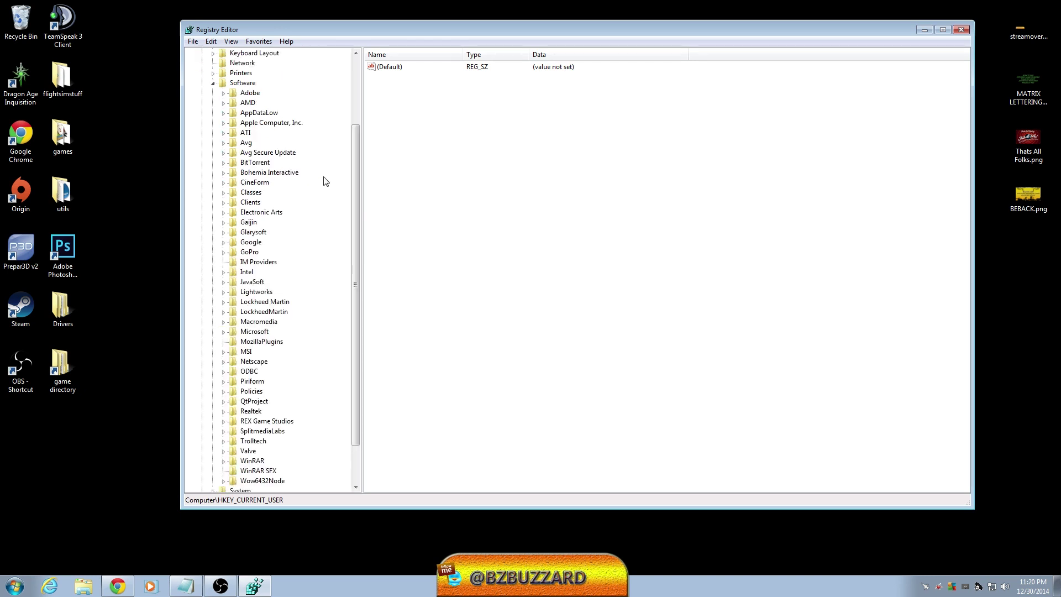
drag(356, 158, 357, 200)
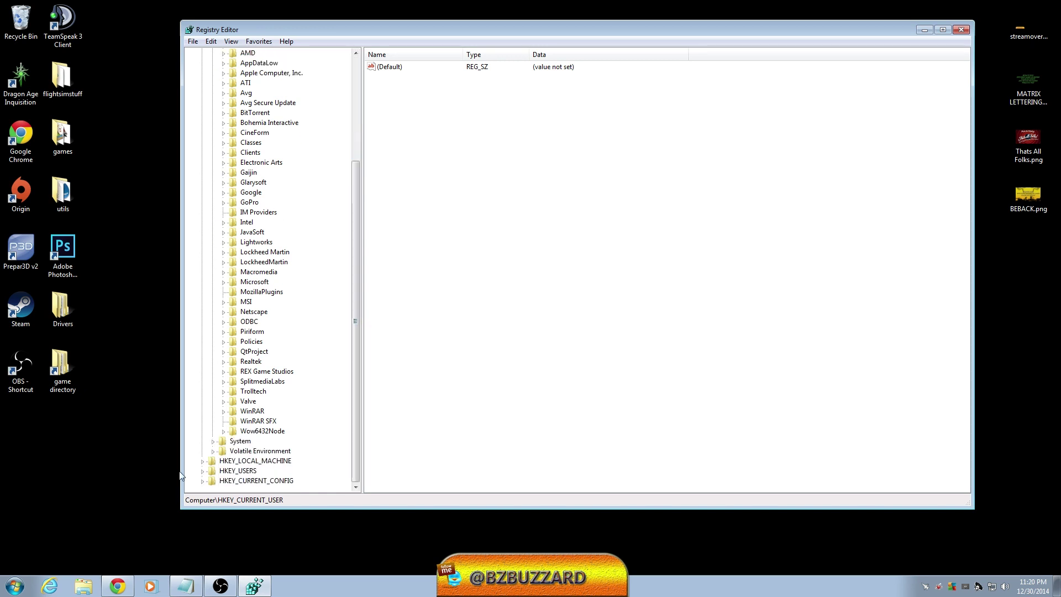
click(223, 282)
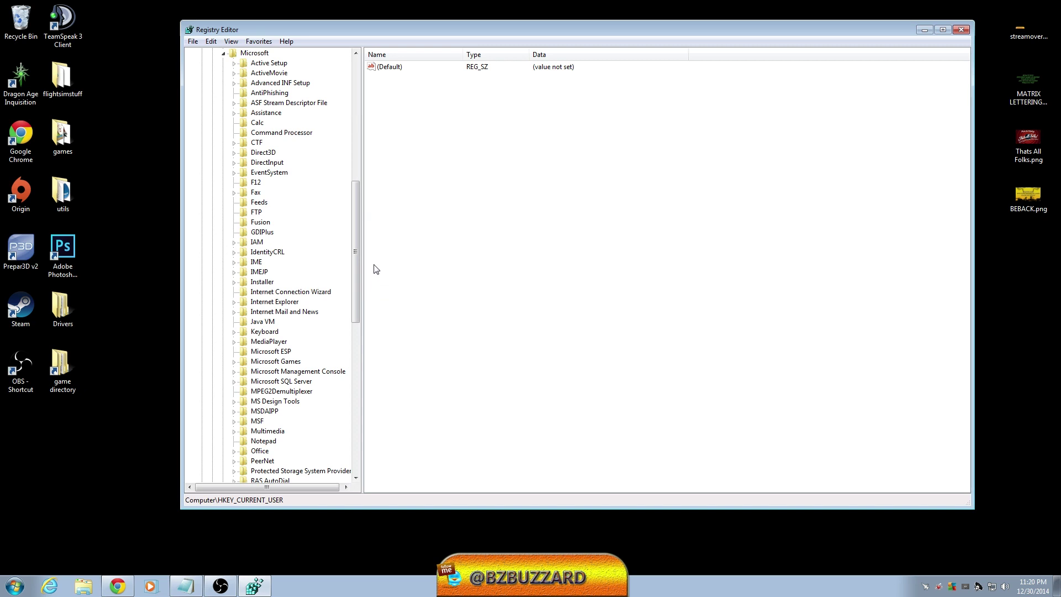
drag(356, 253, 355, 378)
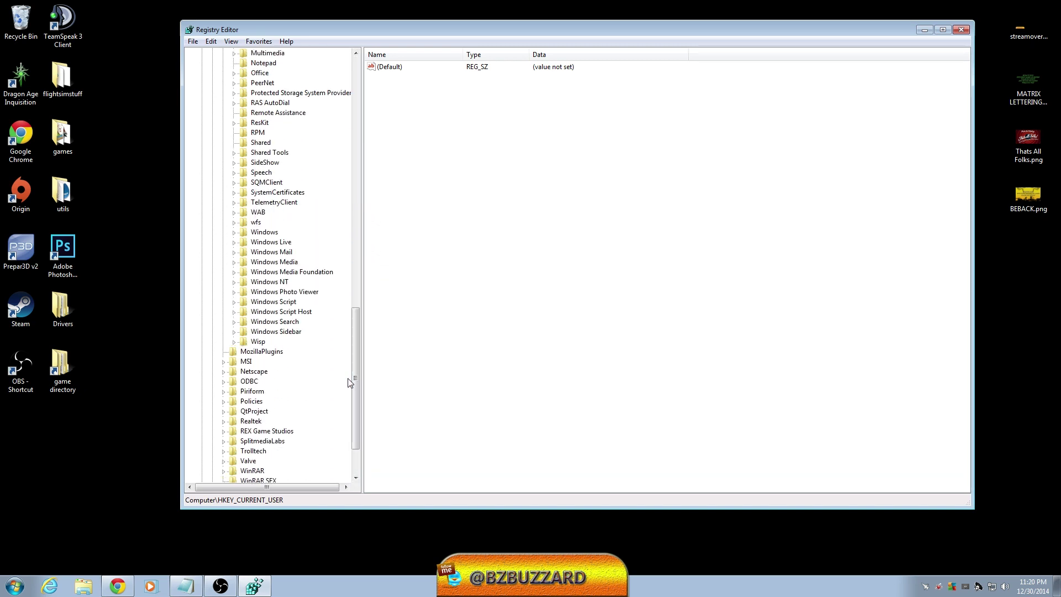
click(234, 232)
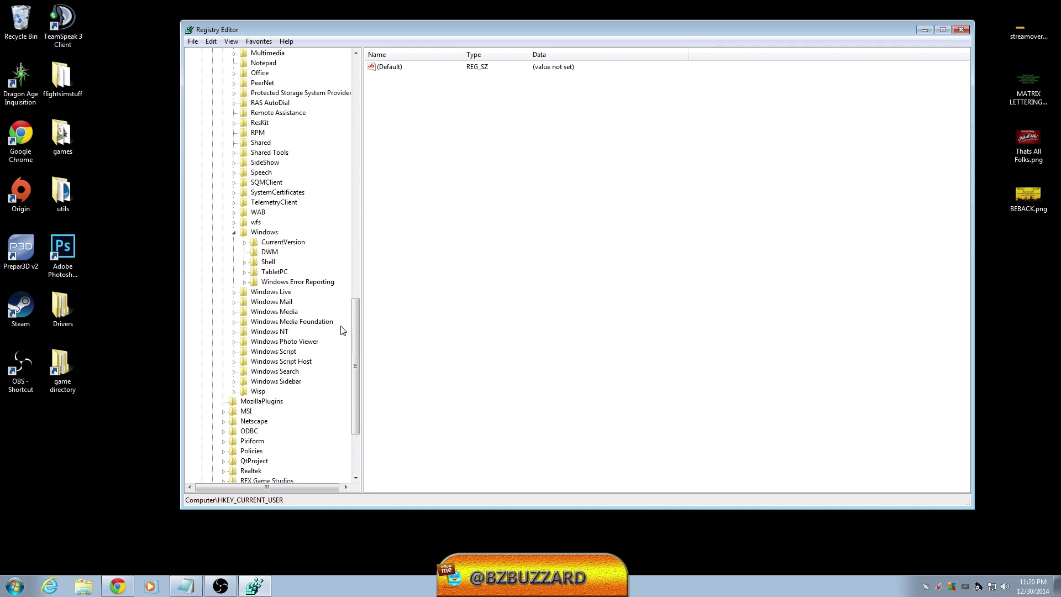
click(244, 242)
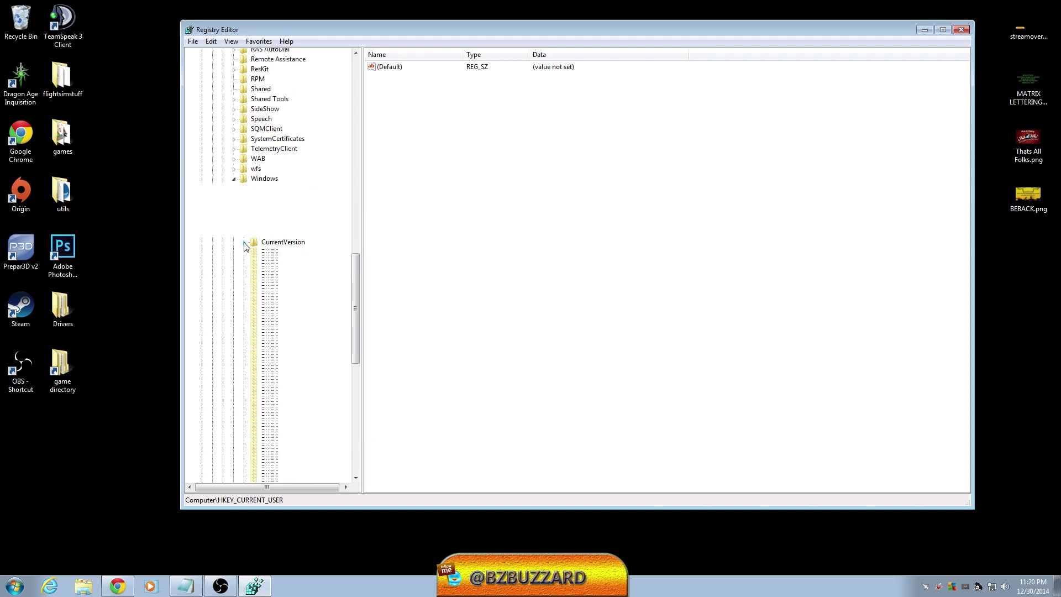
drag(353, 298, 354, 332)
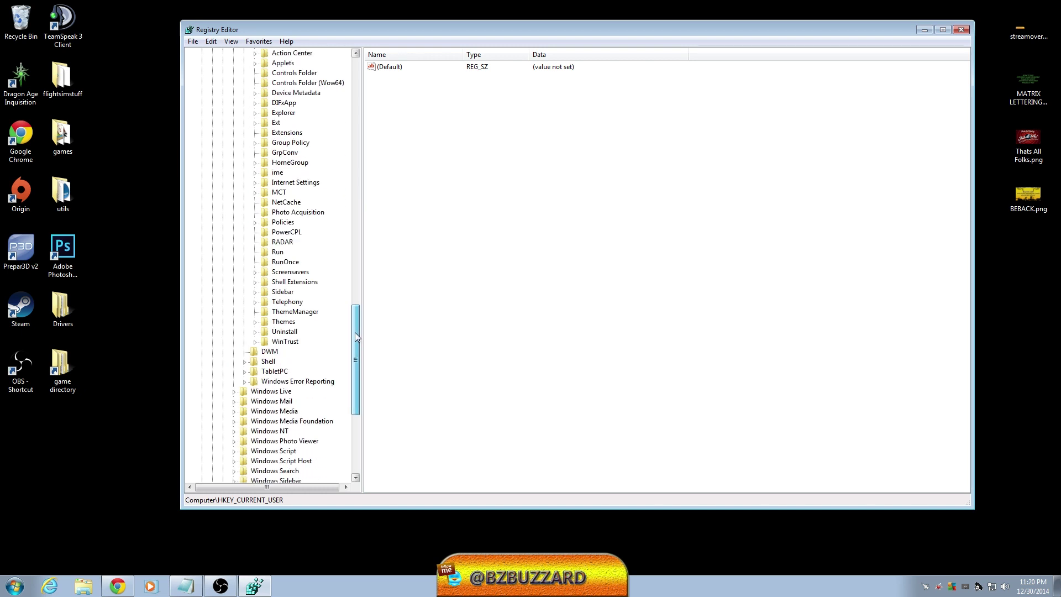
click(255, 222)
click(277, 233)
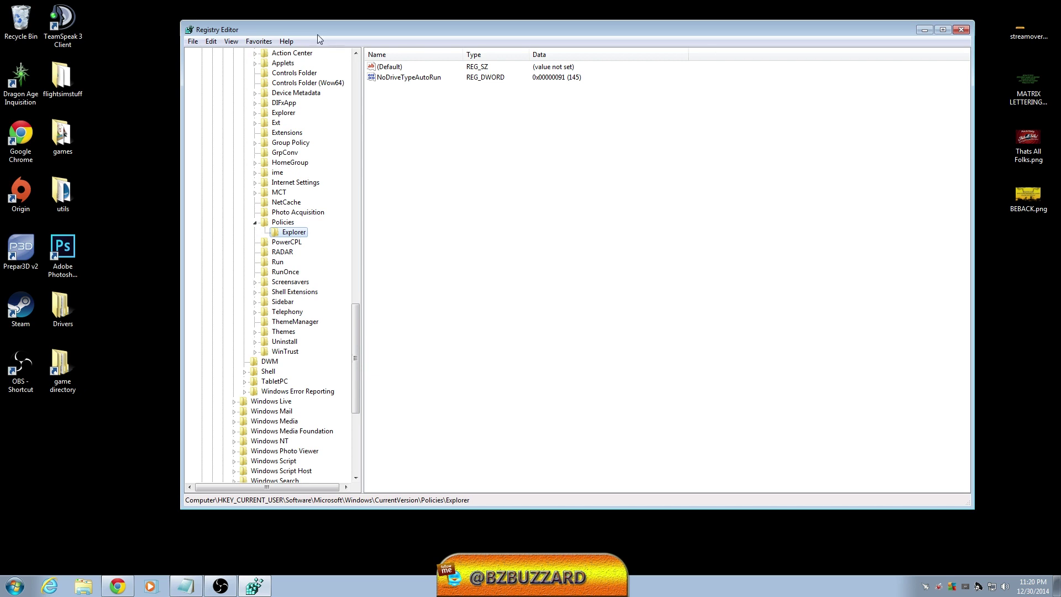
- Create a DWORD (32-bit) value named NoLowDiskSpaceChecks in the Policies\Explorer key
click(190, 43)
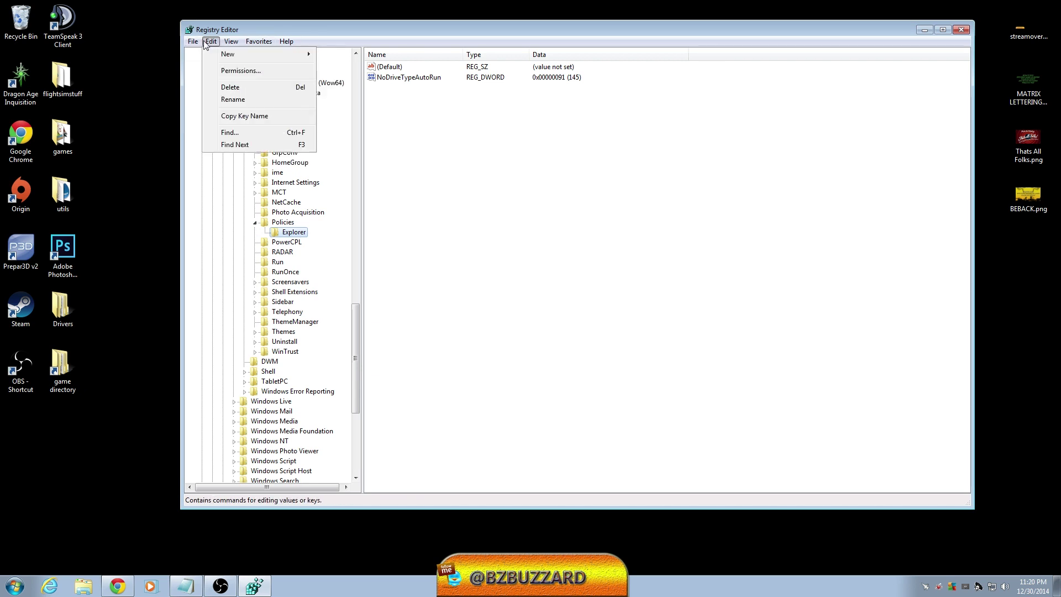
mouse_move(223, 46)
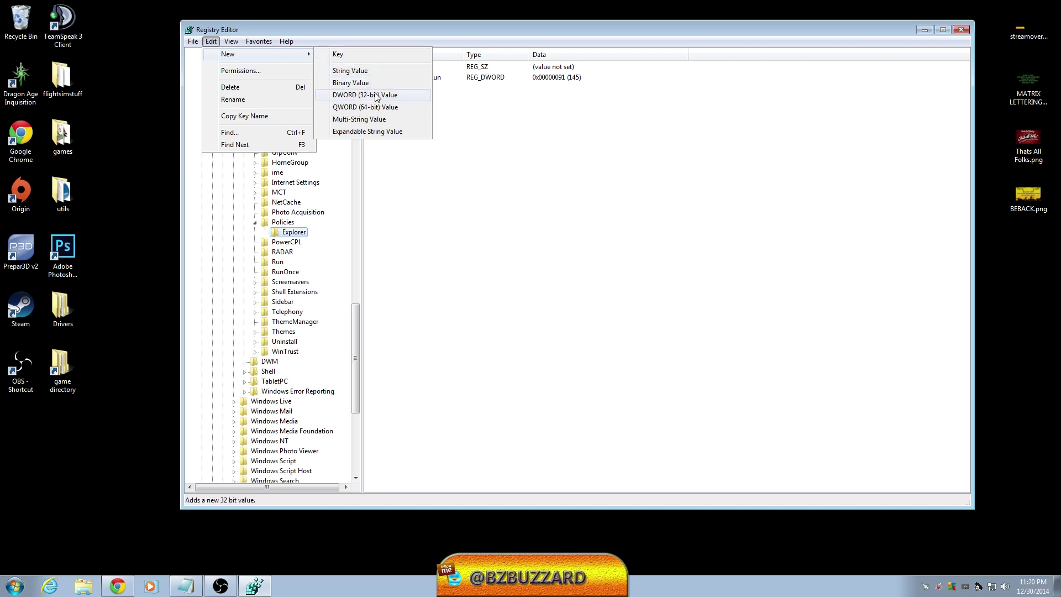
click(377, 96)
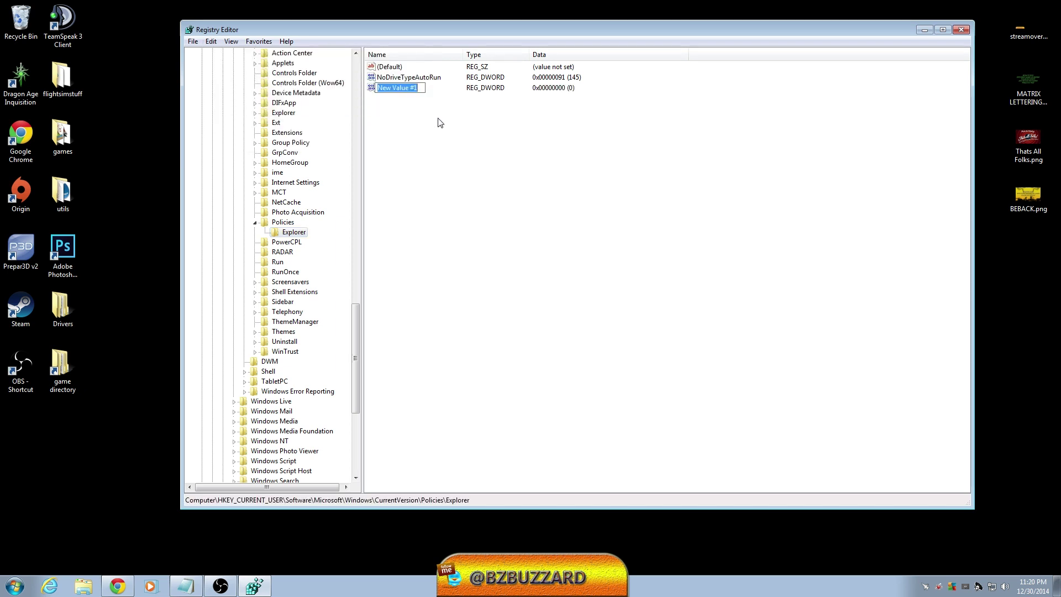
text(NoLowDiskSpaceChecks)
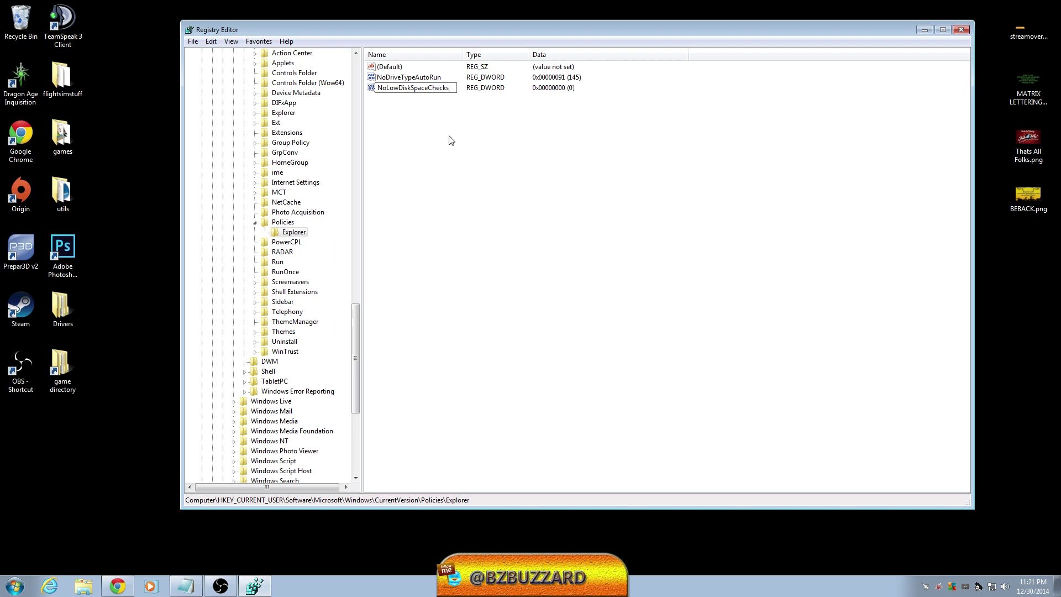
key(Return)
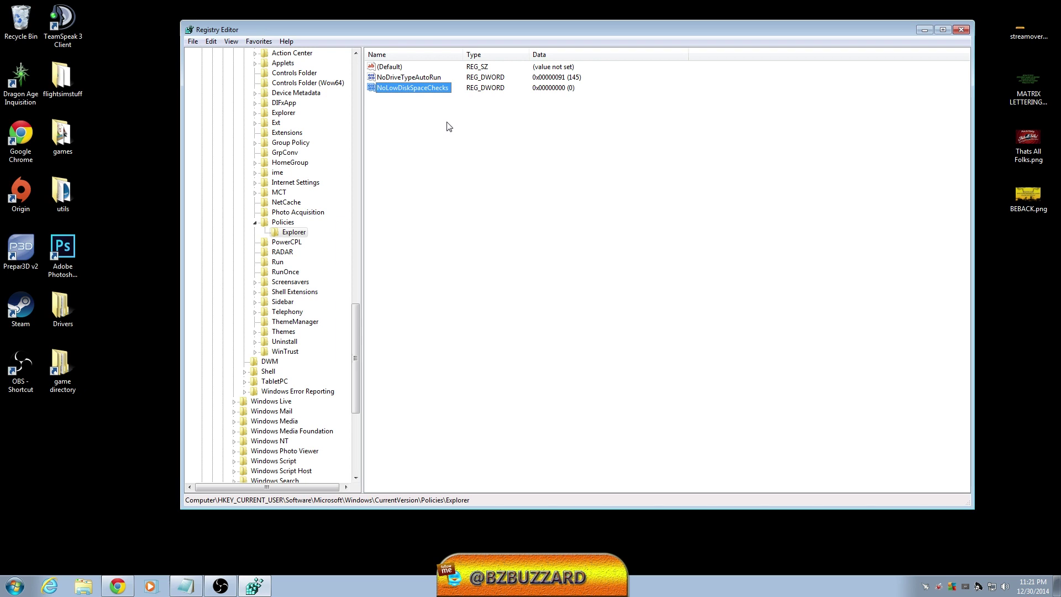
- Set the value data of NoLowDiskSpaceChecks to 1
right_click(423, 90)
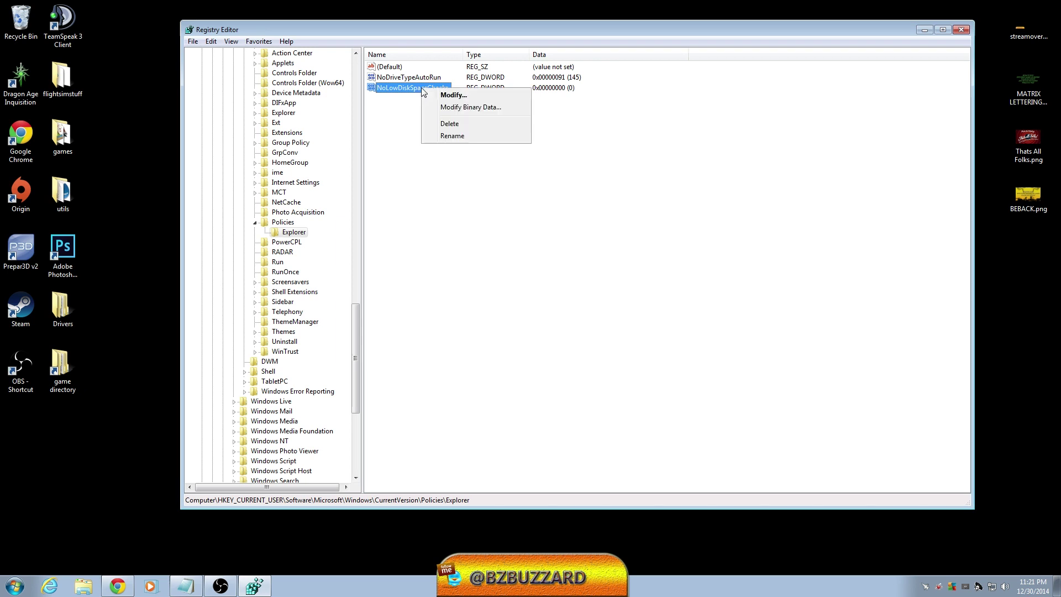
click(454, 94)
click(268, 132)
key(BackSpace)
text(1)
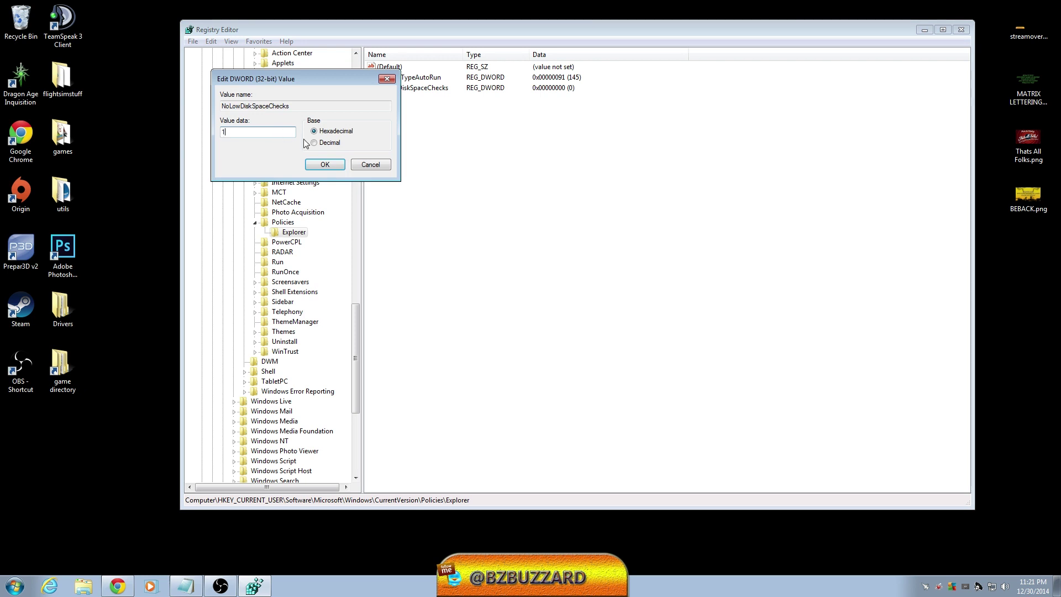
click(325, 164)
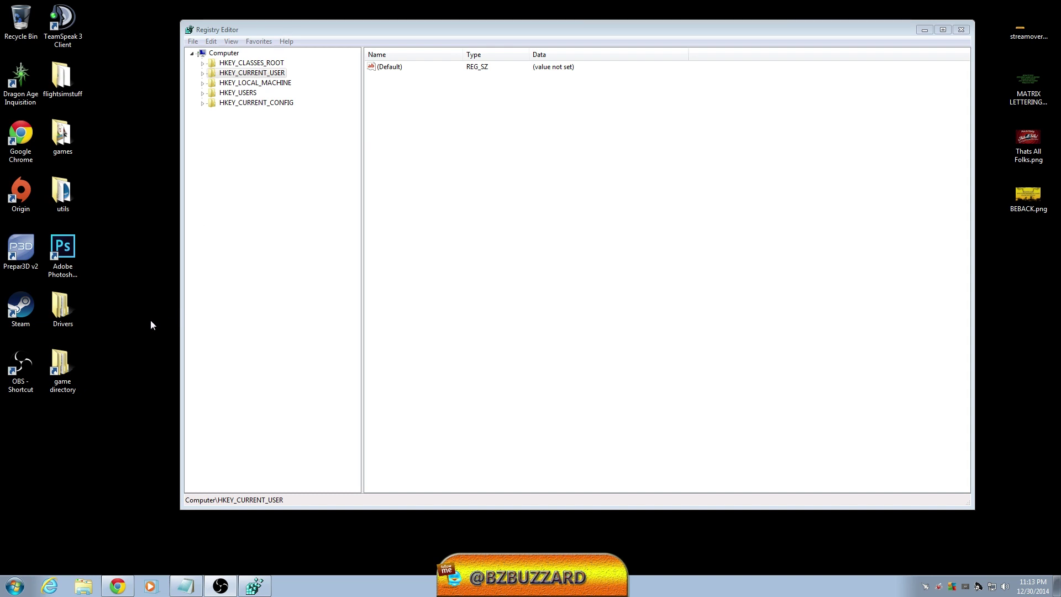
- Open the registry key HKEY_CURRENT_USER\Control Panel\Desktop
click(12, 588)
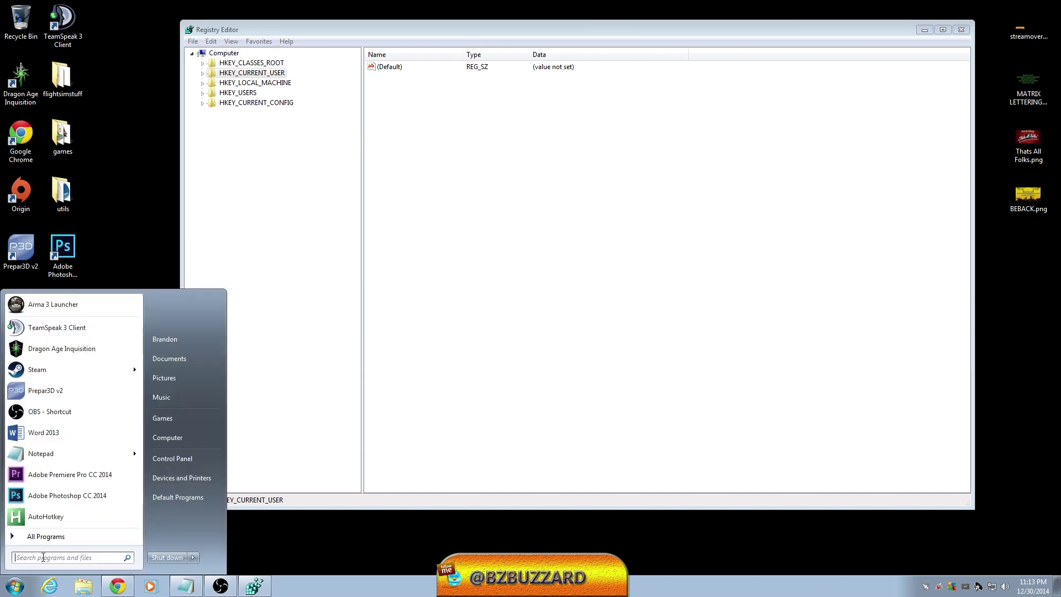
click(352, 29)
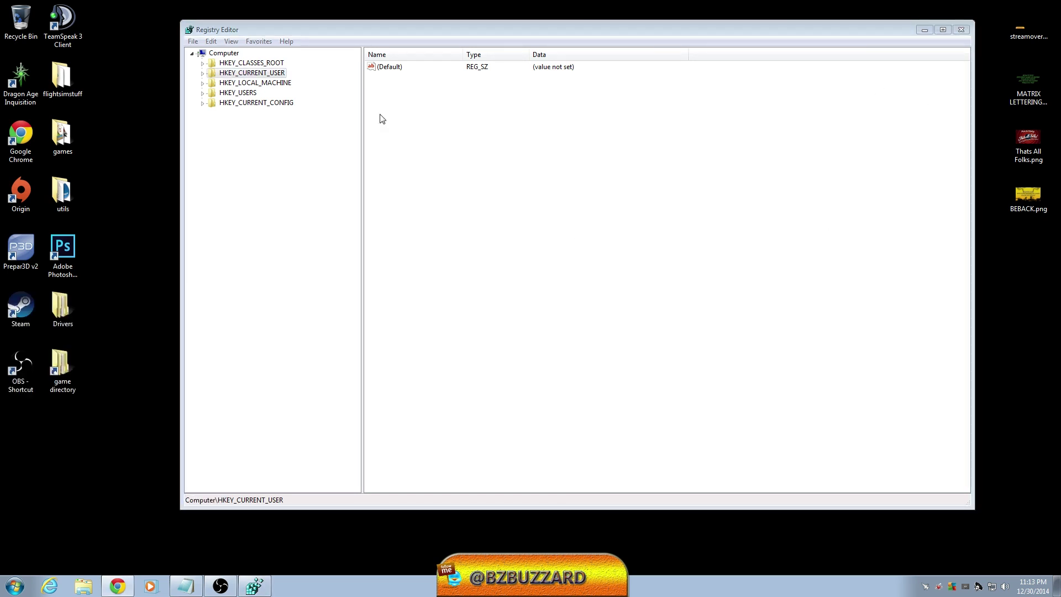
click(204, 73)
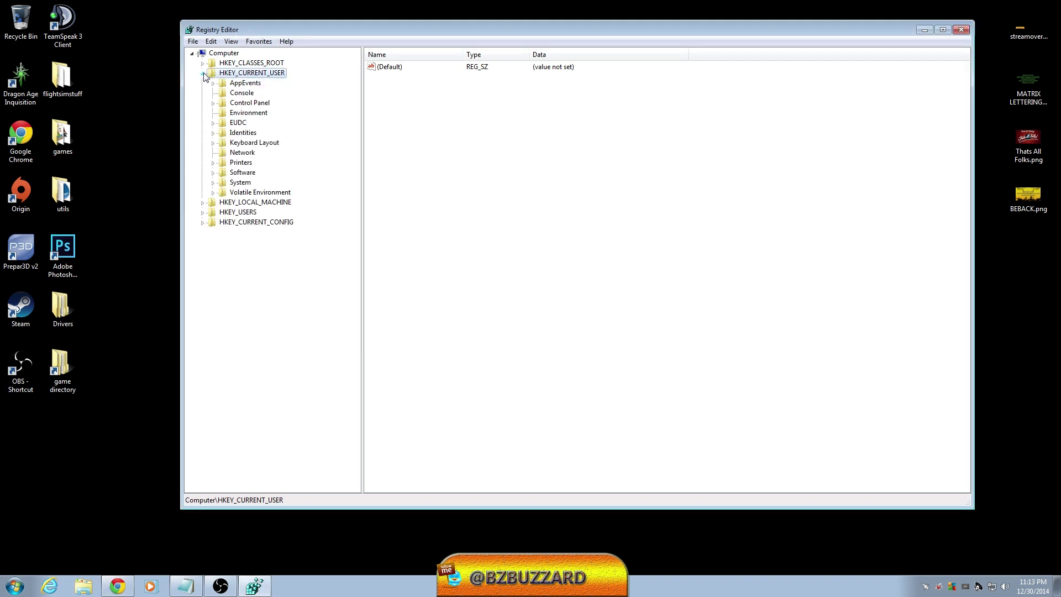
click(213, 105)
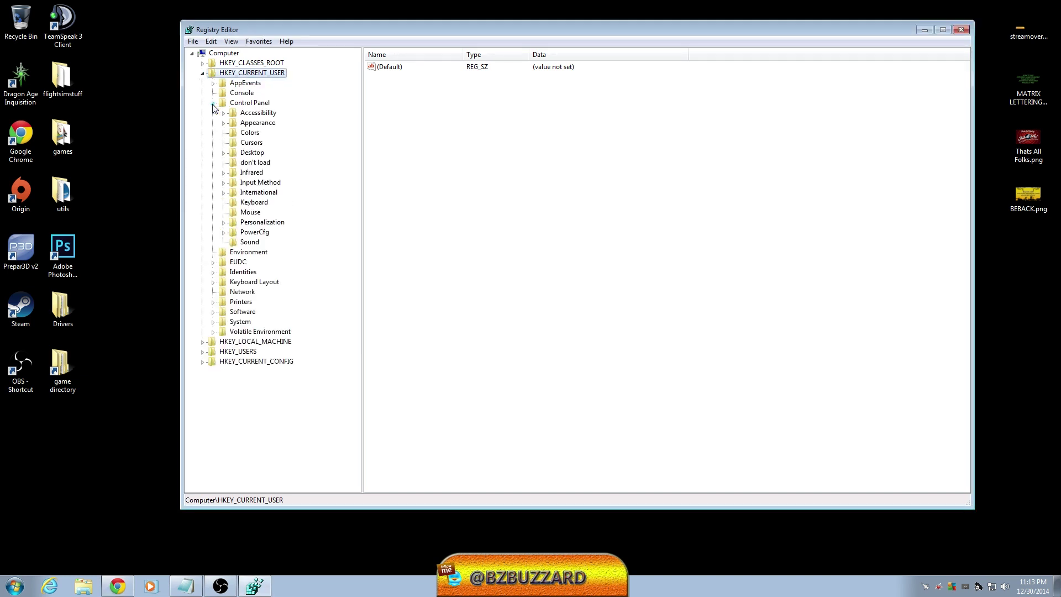
click(224, 154)
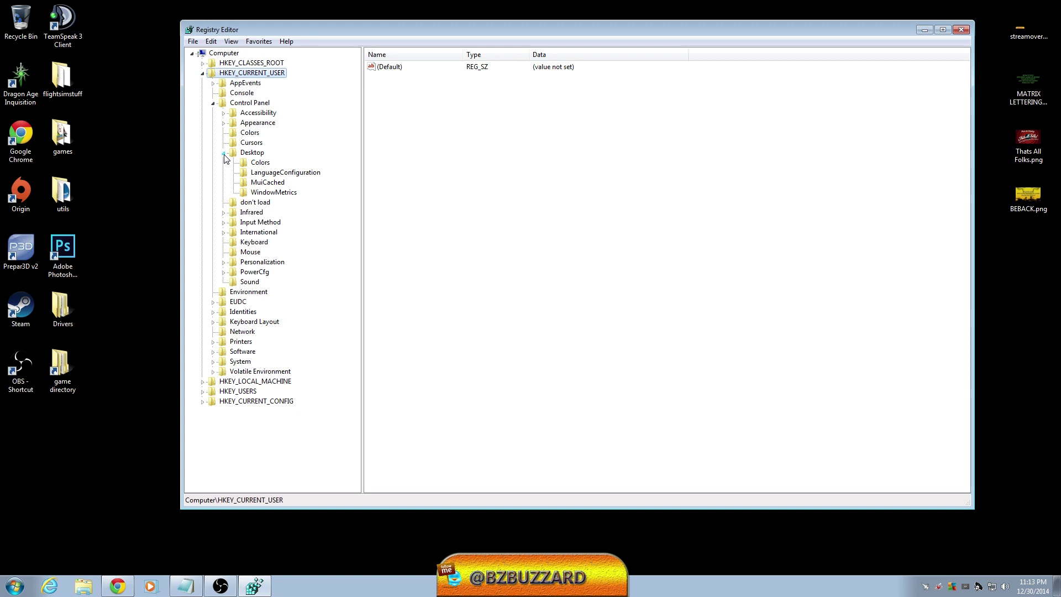
click(224, 155)
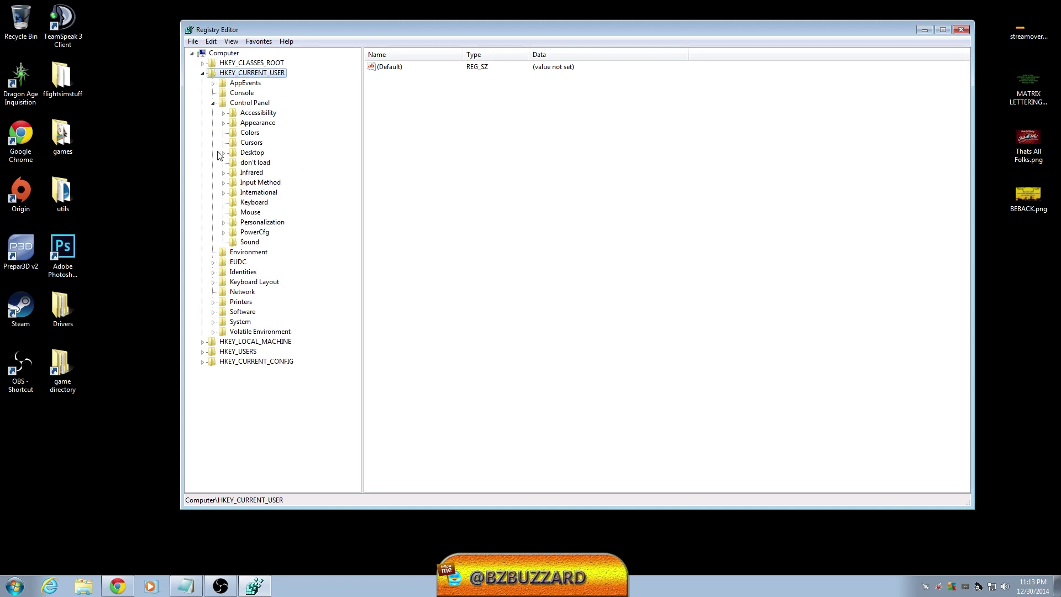
click(235, 155)
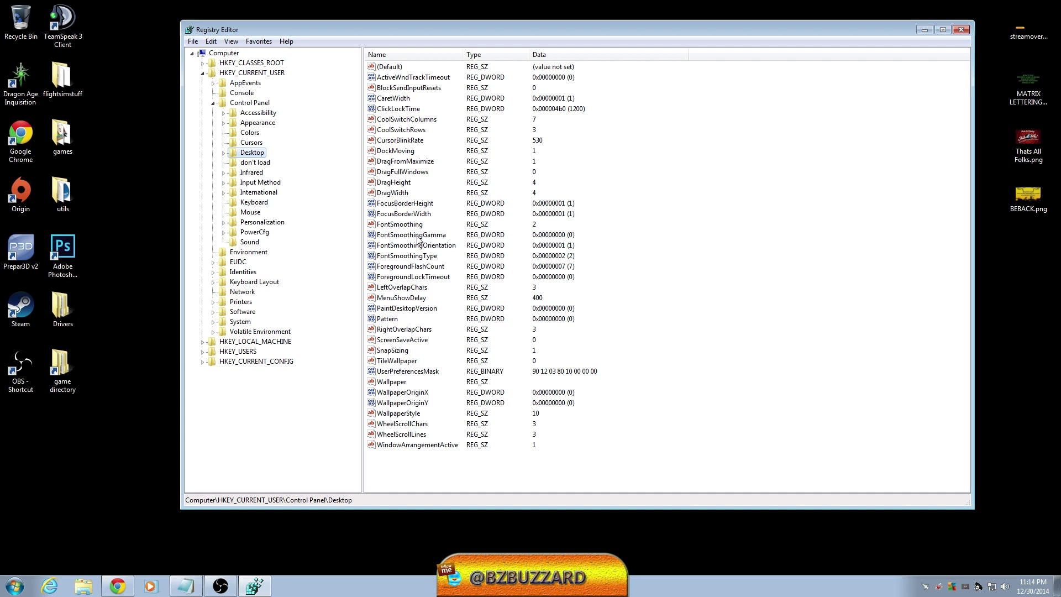
- Set the value data of MenuShowDelay to 0 in the Control Panel\Desktop key
double_click(417, 300)
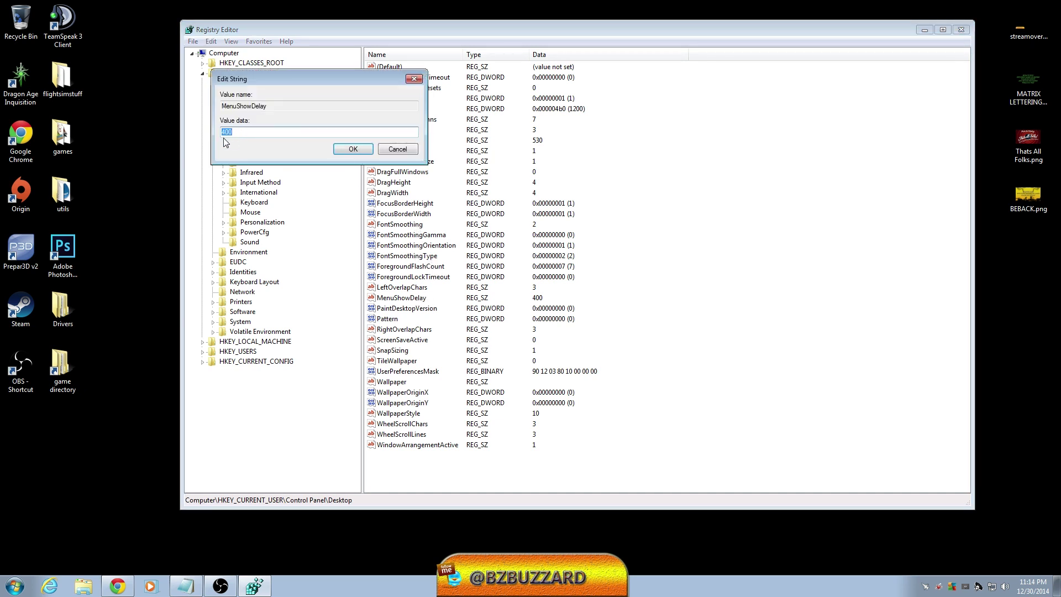
text(0)
click(362, 153)
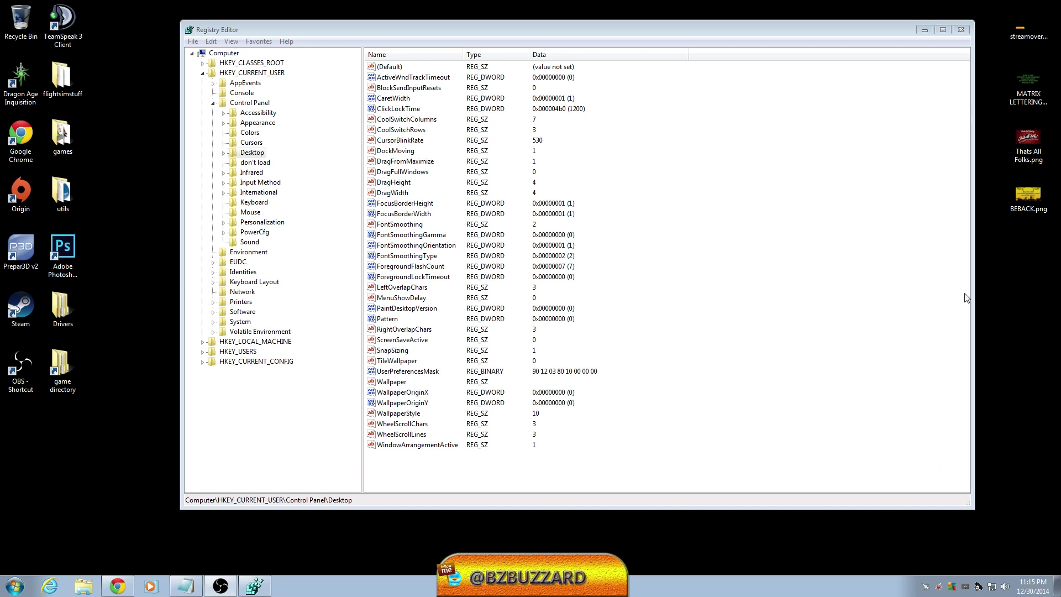
click(689, 27)
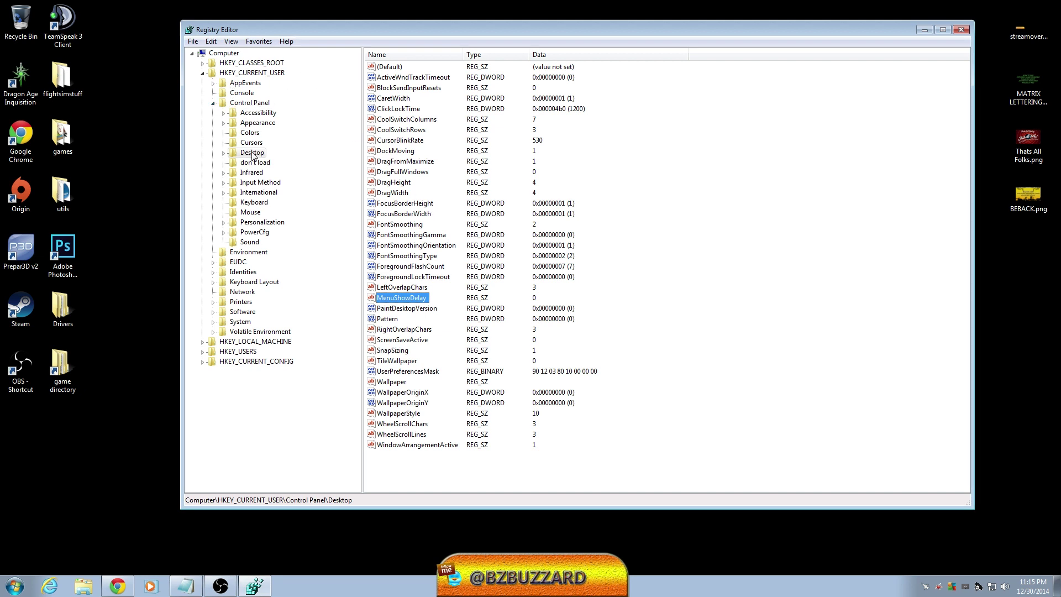
- Set the value data of MouseHoverTime to 30 in the Control Panel\Mouse key
click(236, 214)
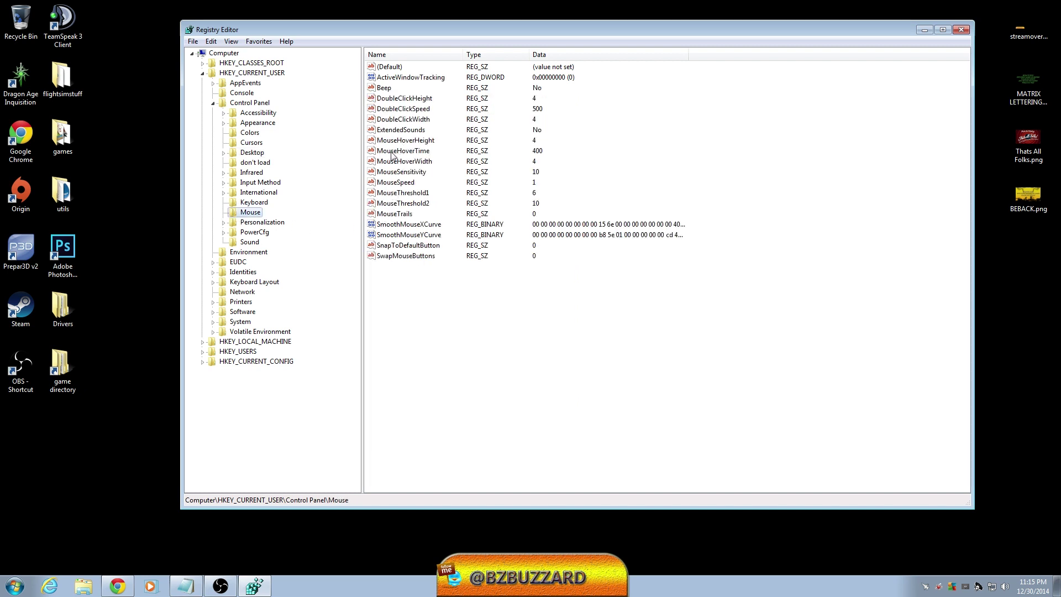
double_click(414, 155)
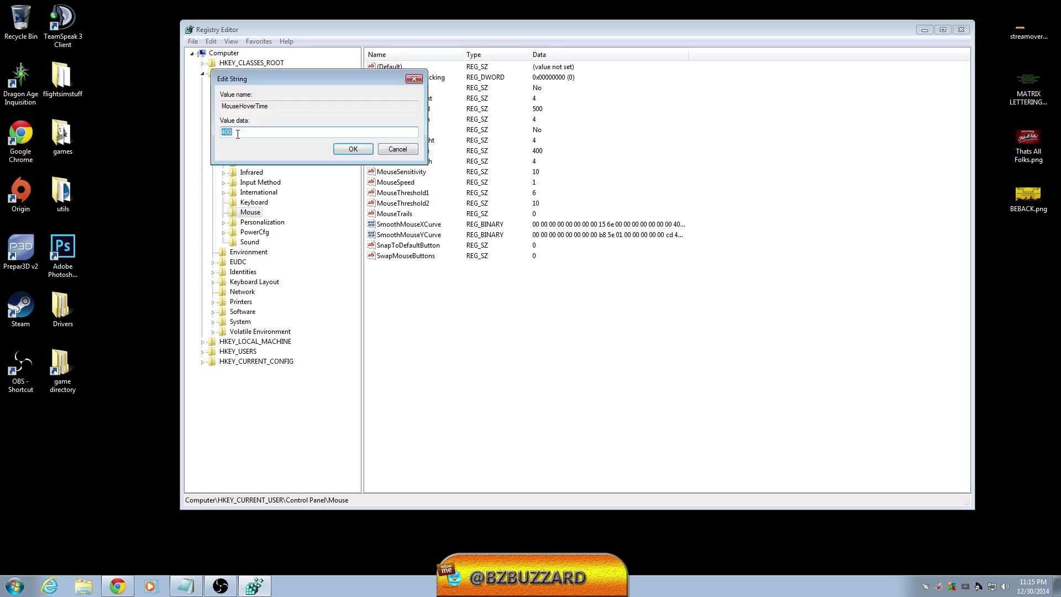
text(30)
click(357, 148)
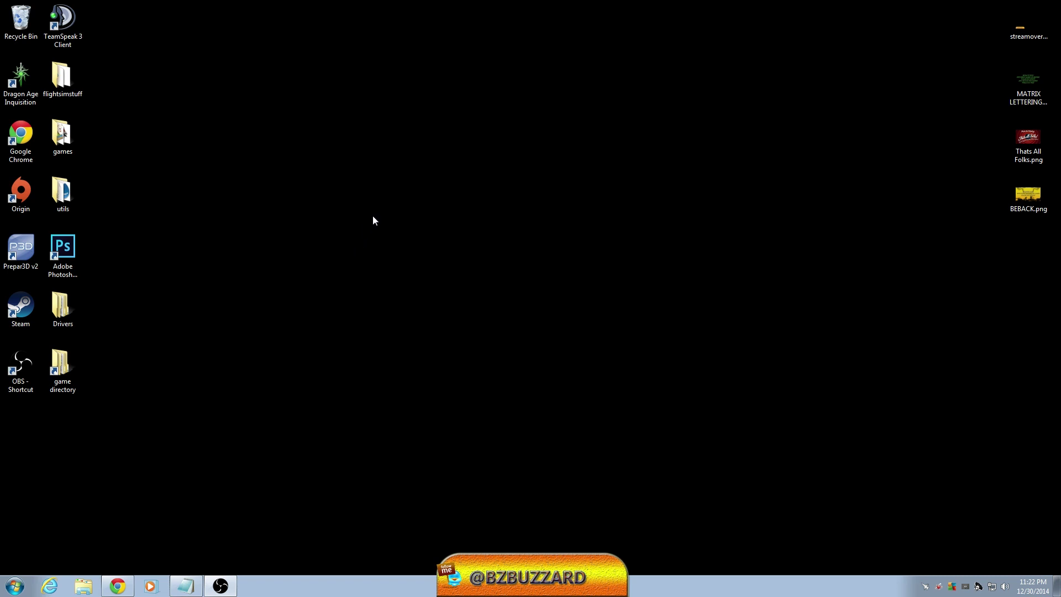
- Open Disk Defragmenter from the system tools and check the defragmentation schedule and the status of the Raid0 (D:) drive
click(15, 586)
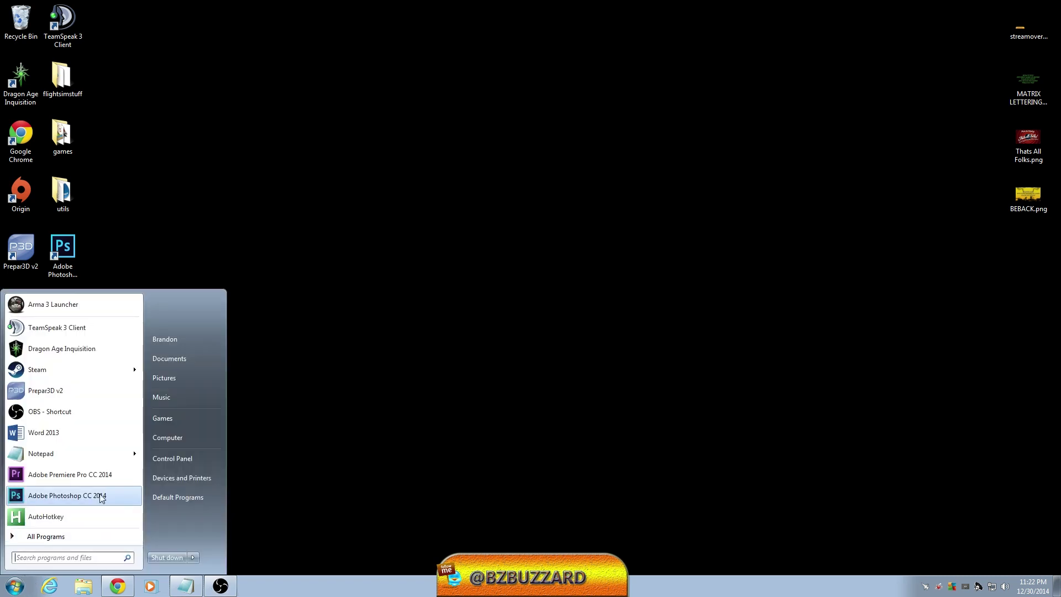
right_click(174, 437)
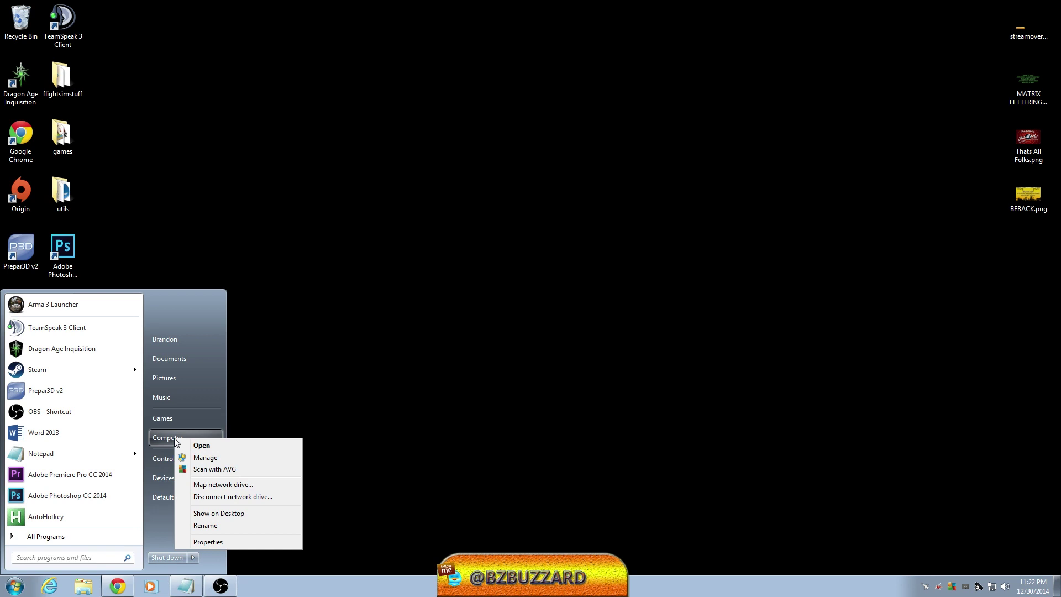
click(41, 536)
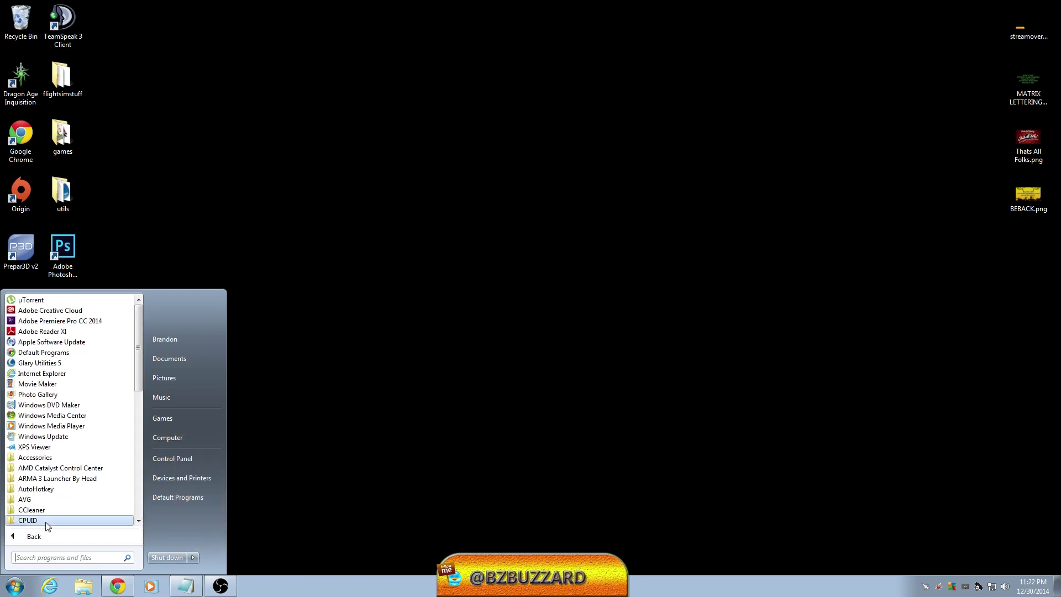
click(39, 459)
scroll(138, 367, down, 2)
scroll(137, 367, down, 1)
scroll(138, 368, up, 2)
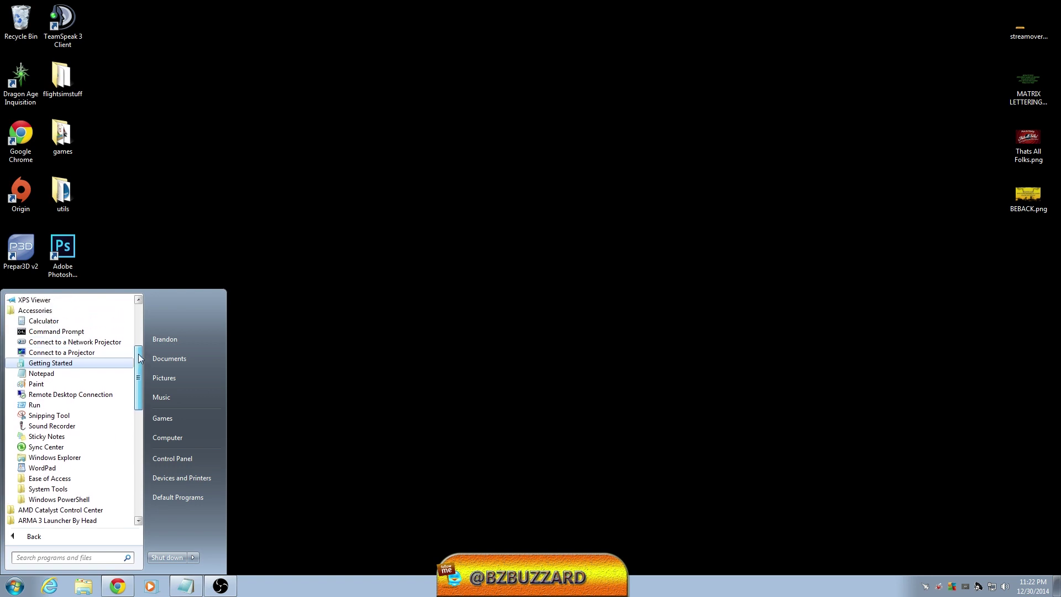
click(60, 500)
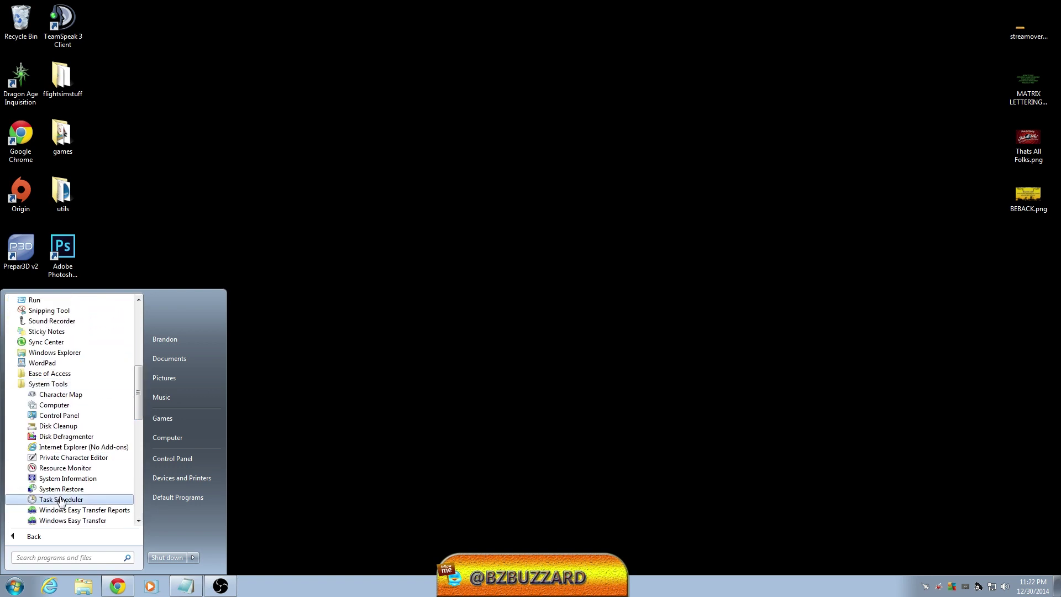
click(67, 437)
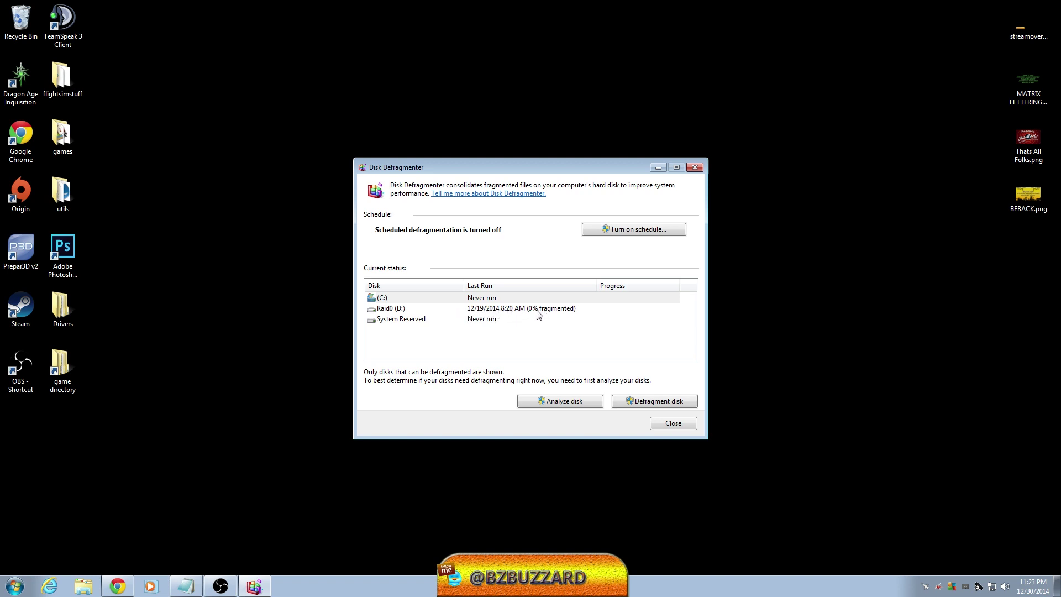
click(490, 311)
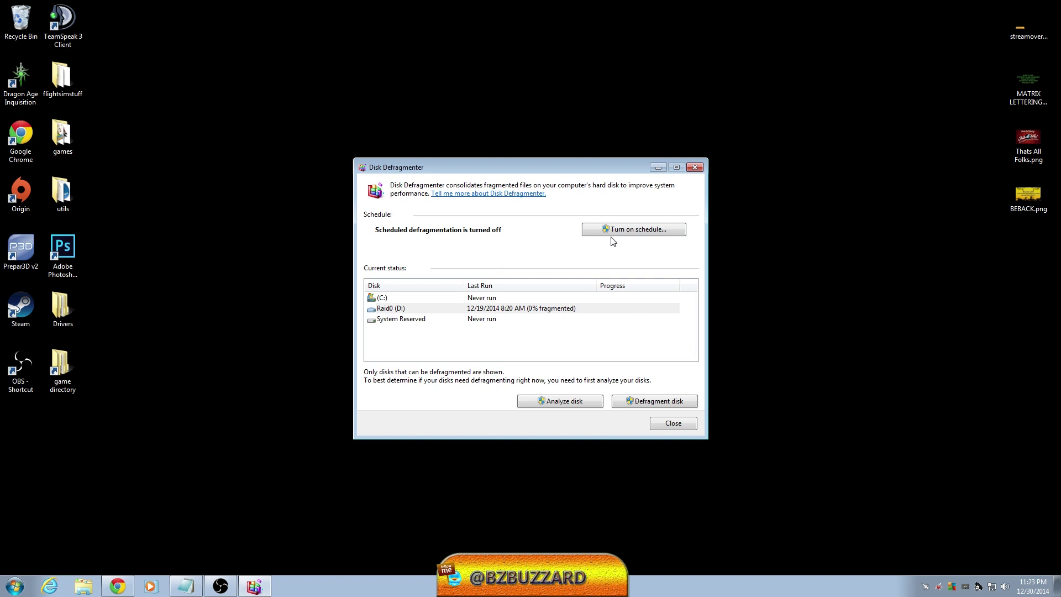
drag(536, 165, 499, 119)
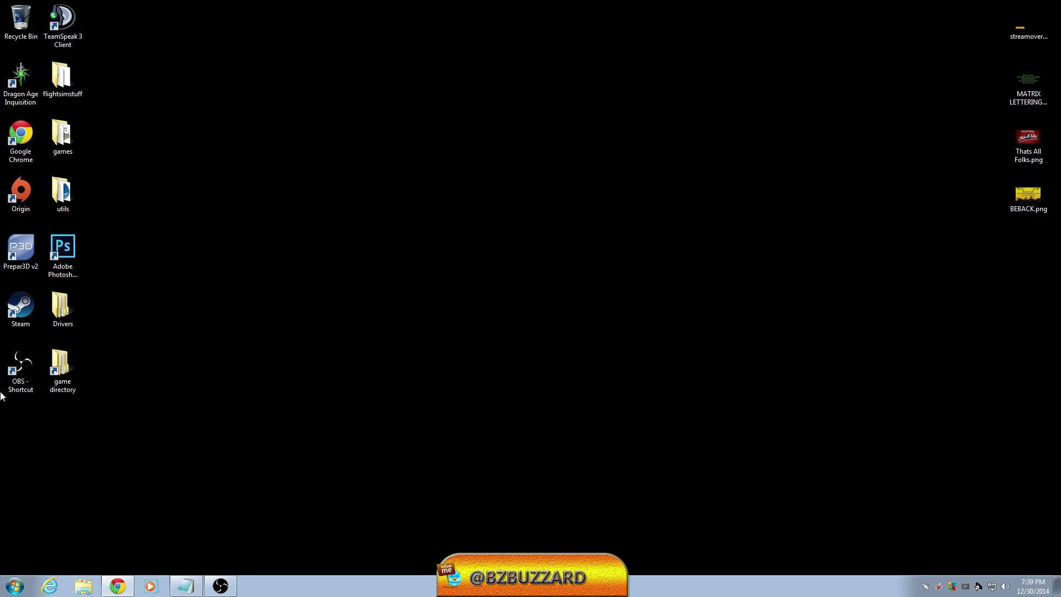
- Open the Windows Features dialog from Programs and Features in the Control Panel
click(9, 586)
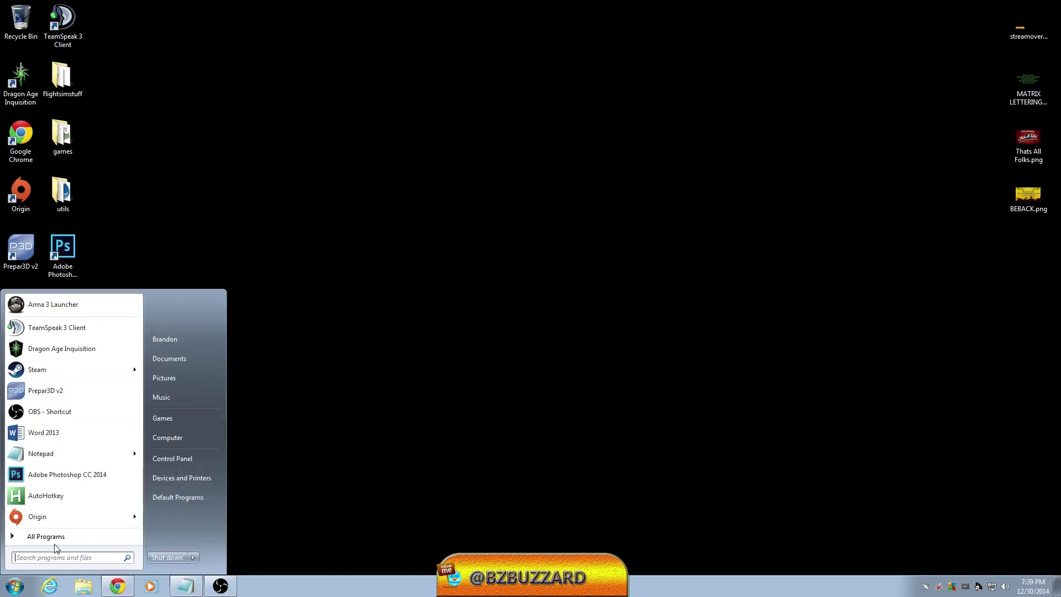
click(168, 456)
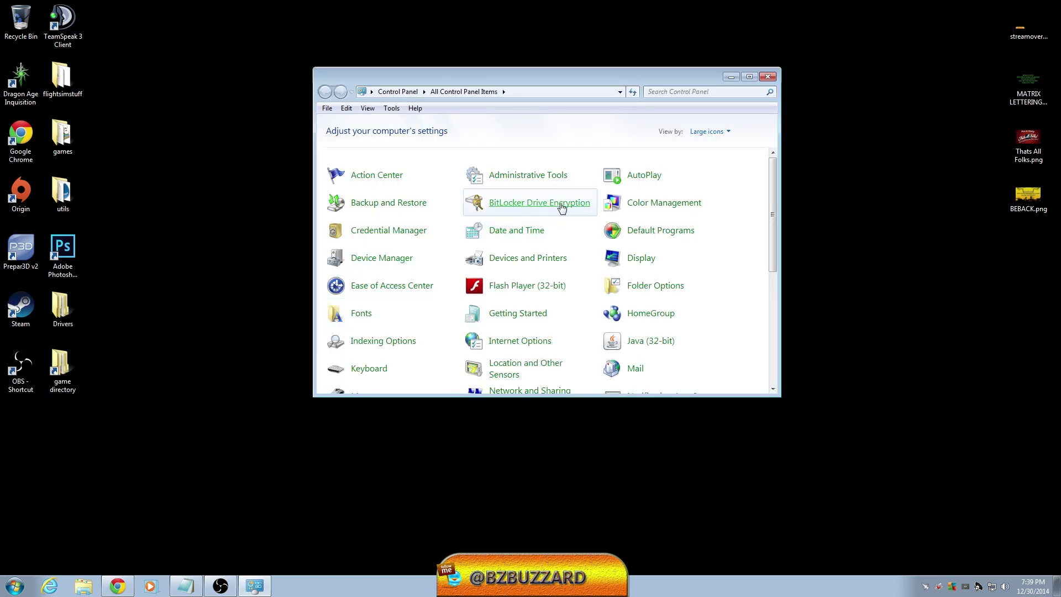
drag(773, 221, 773, 320)
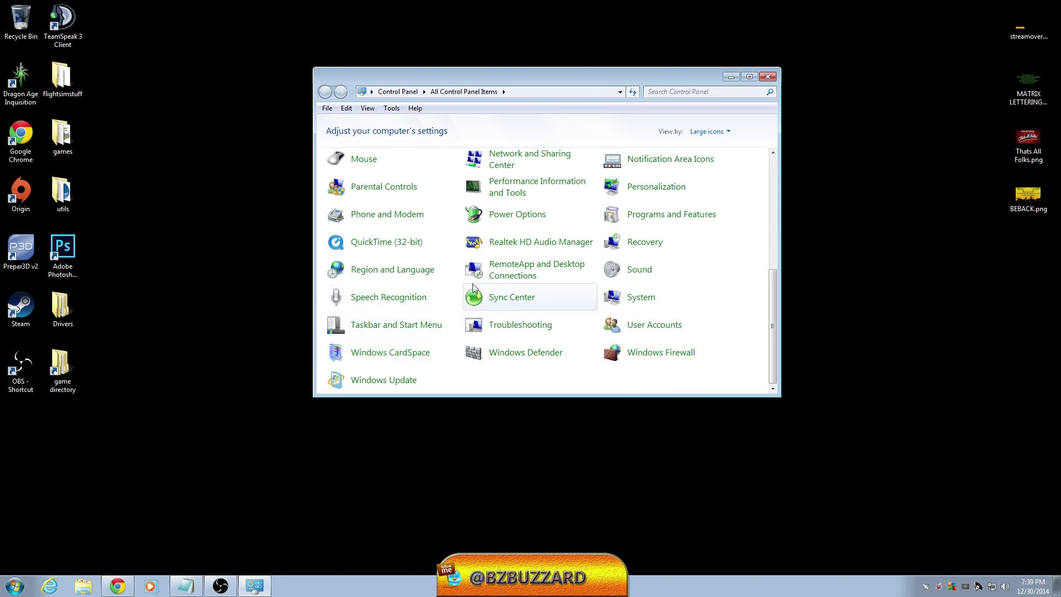
click(657, 218)
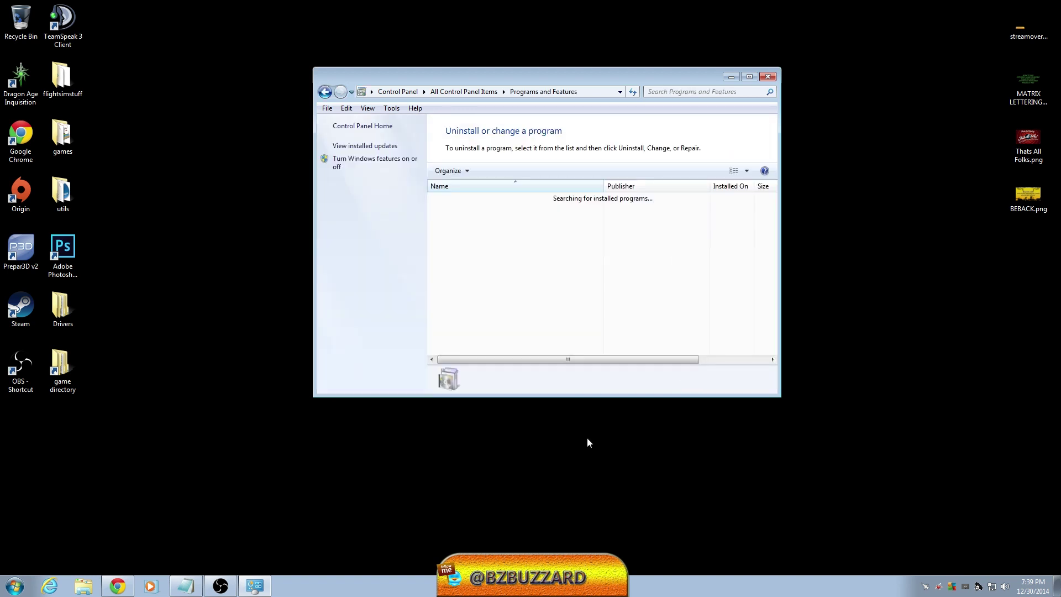
click(380, 163)
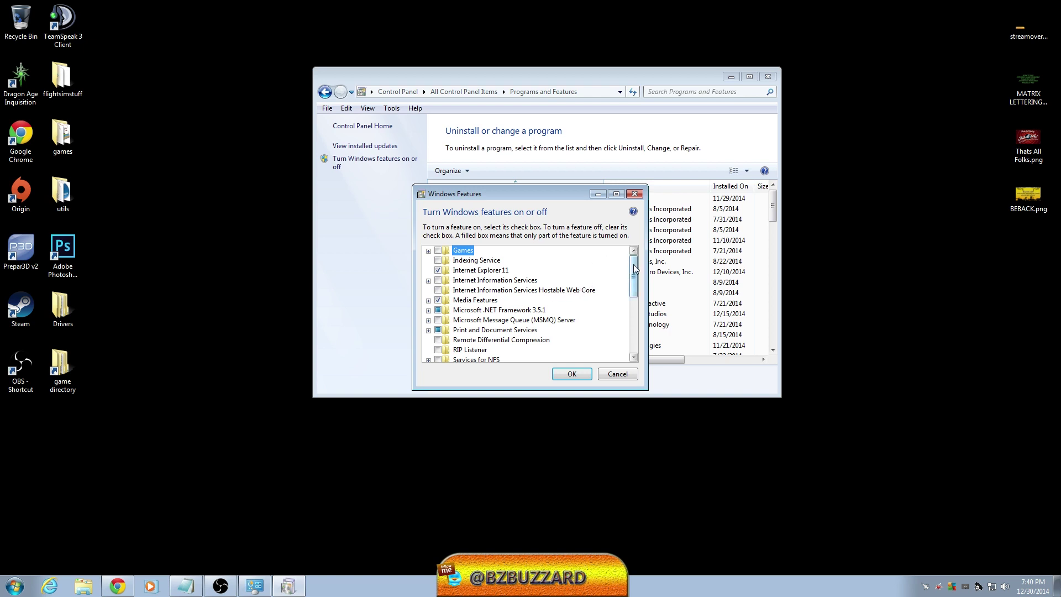
- Review the Windows features list, including Remote Differential Compression and the components under Print and Document Services
drag(633, 264, 633, 287)
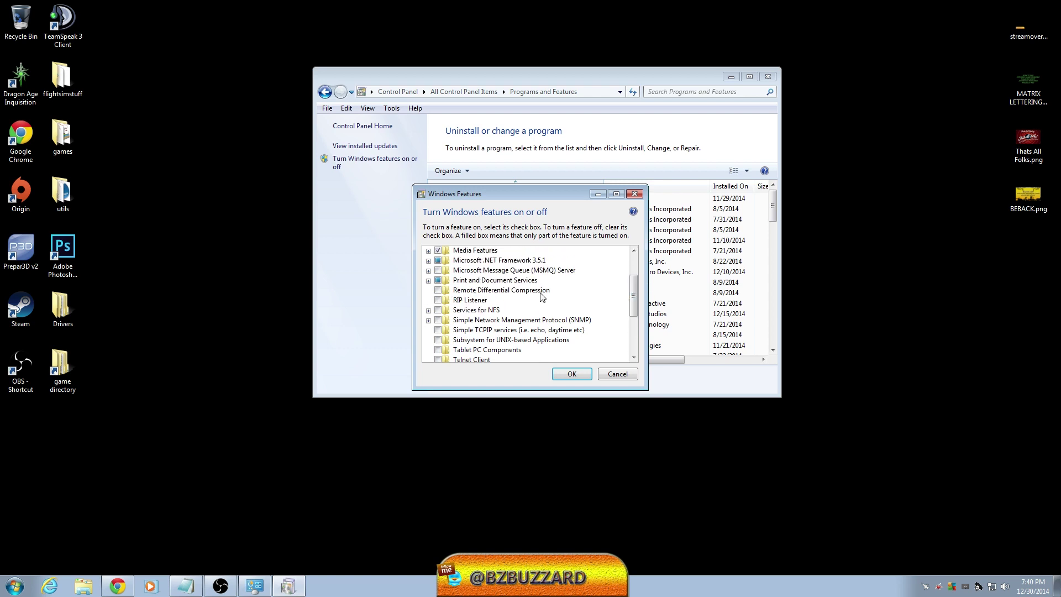
click(521, 294)
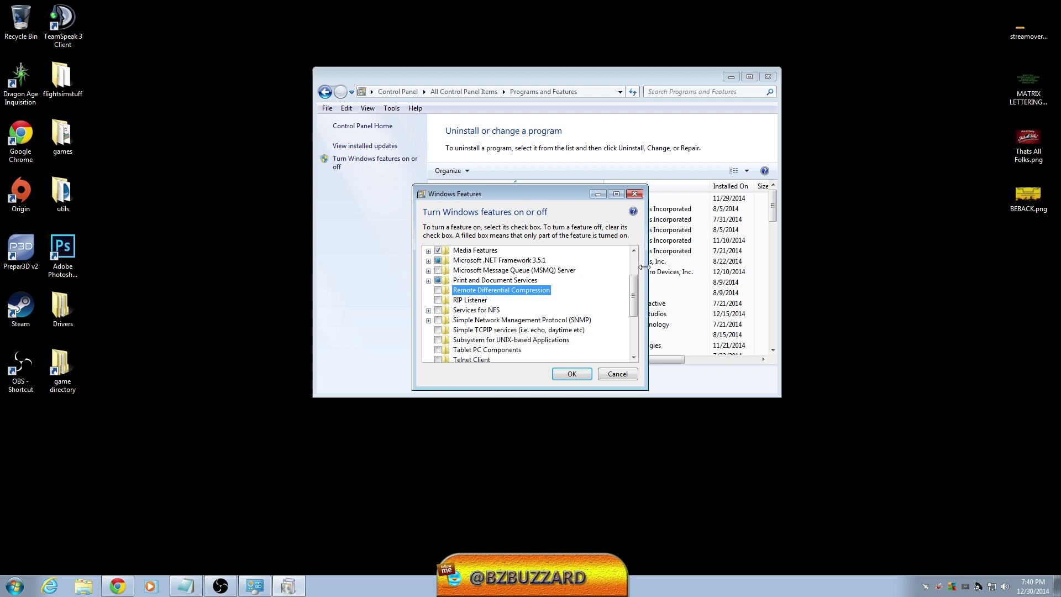
mouse_move(633, 290)
mouse_down()
mouse_move(634, 325)
mouse_move(646, 276)
mouse_up()
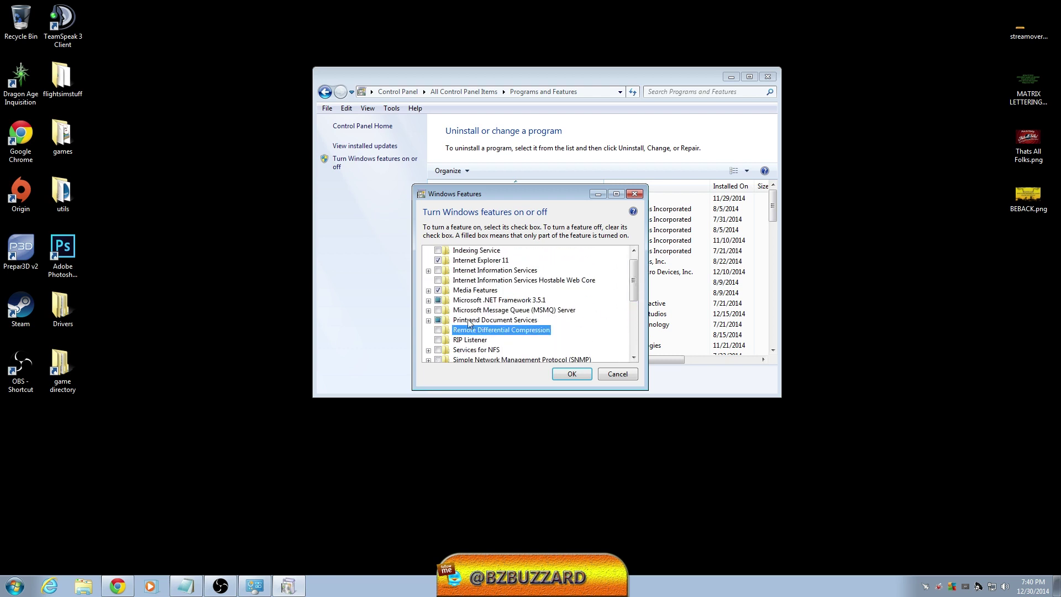
click(429, 320)
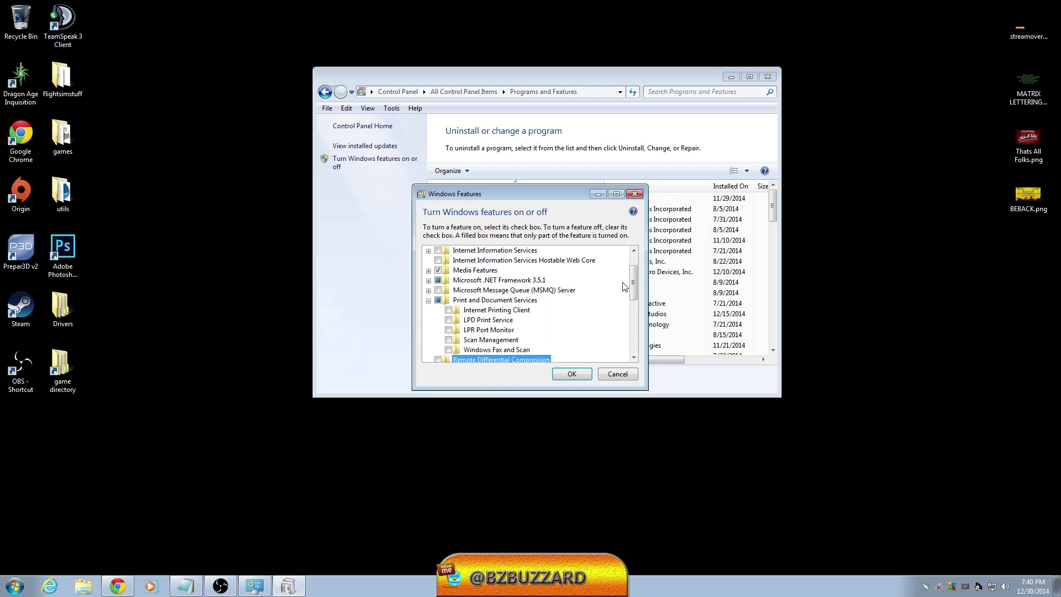
scroll(635, 283, down, 1)
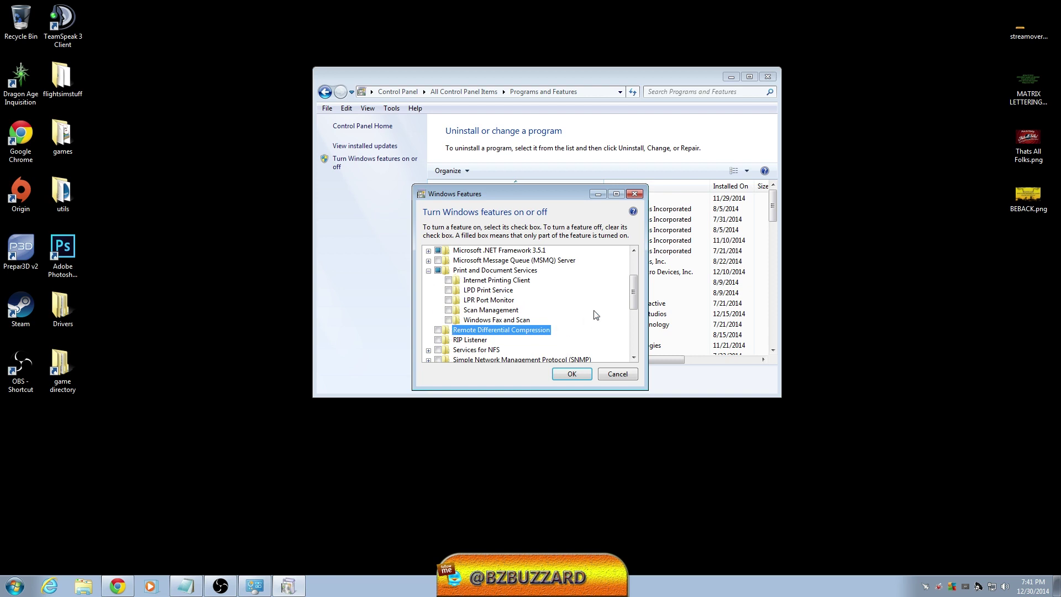
click(429, 271)
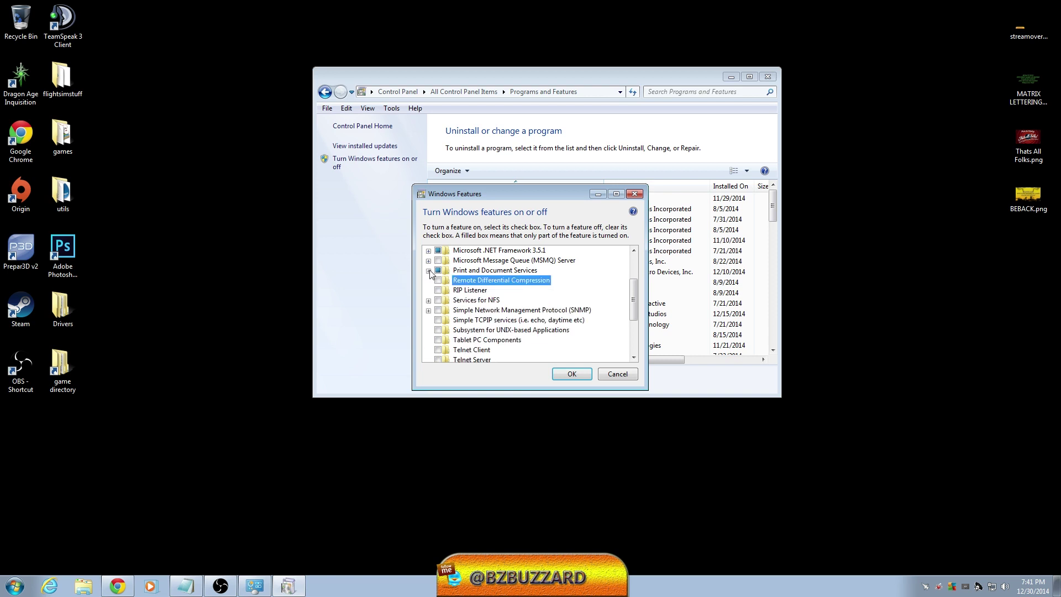
drag(633, 295, 634, 274)
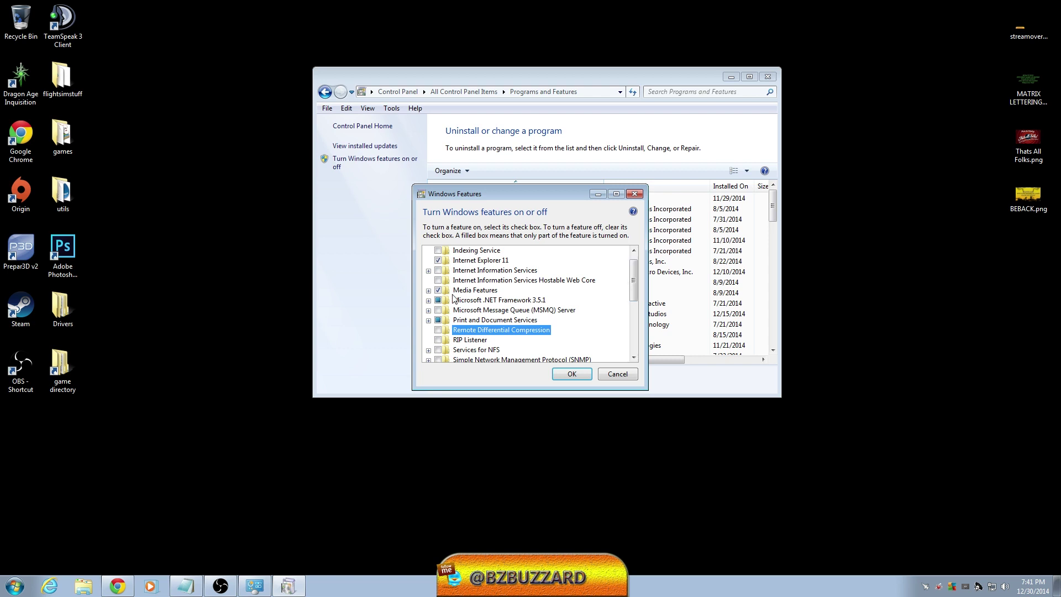
- Examine the Media Features components and the remaining Windows features, declining to turn off Windows DVD Maker
click(429, 291)
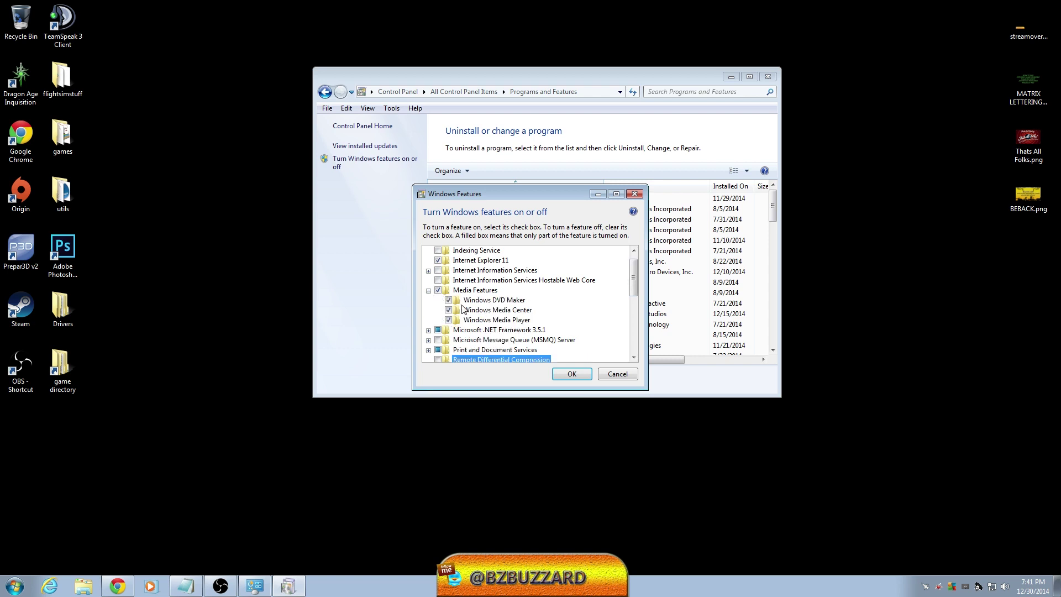
click(448, 300)
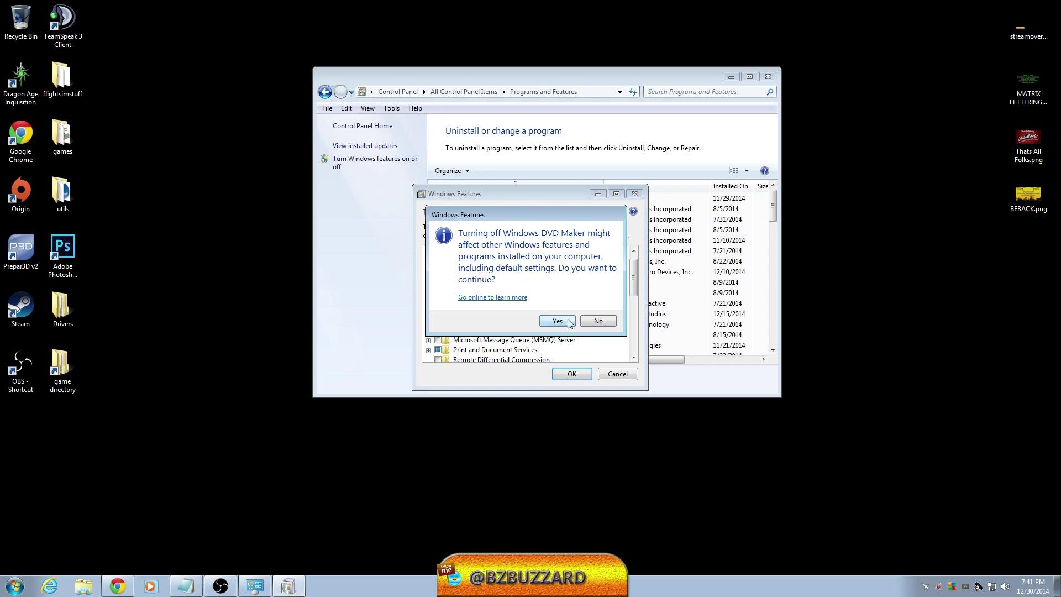
click(596, 322)
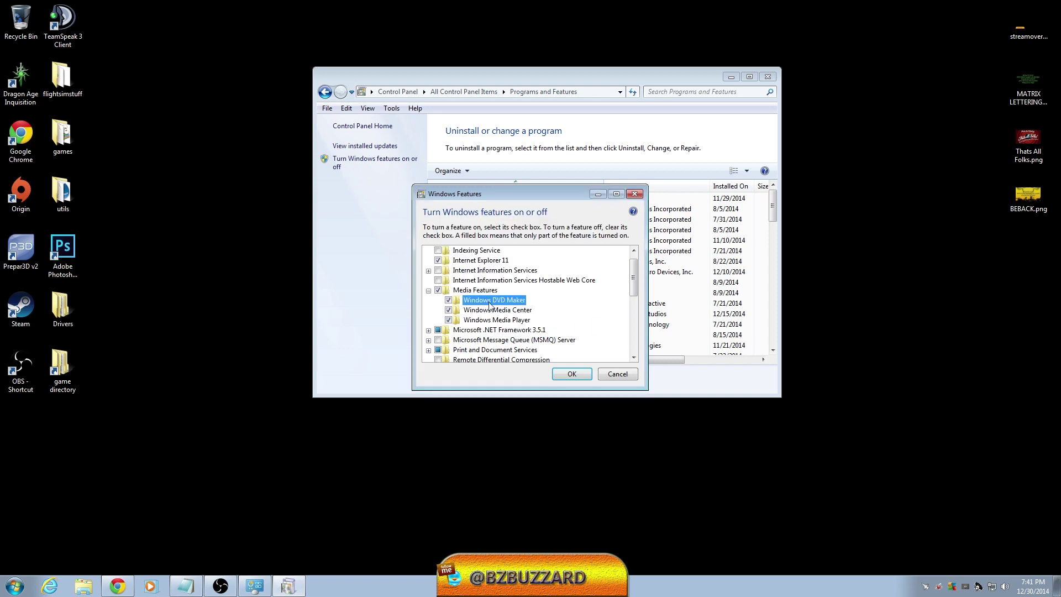
click(474, 321)
click(489, 311)
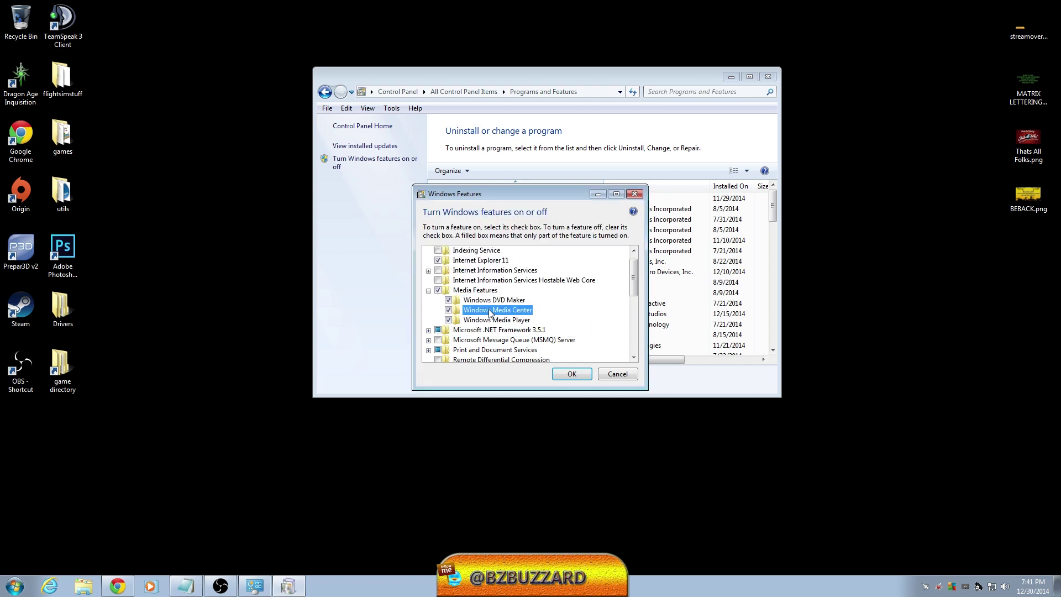
click(482, 320)
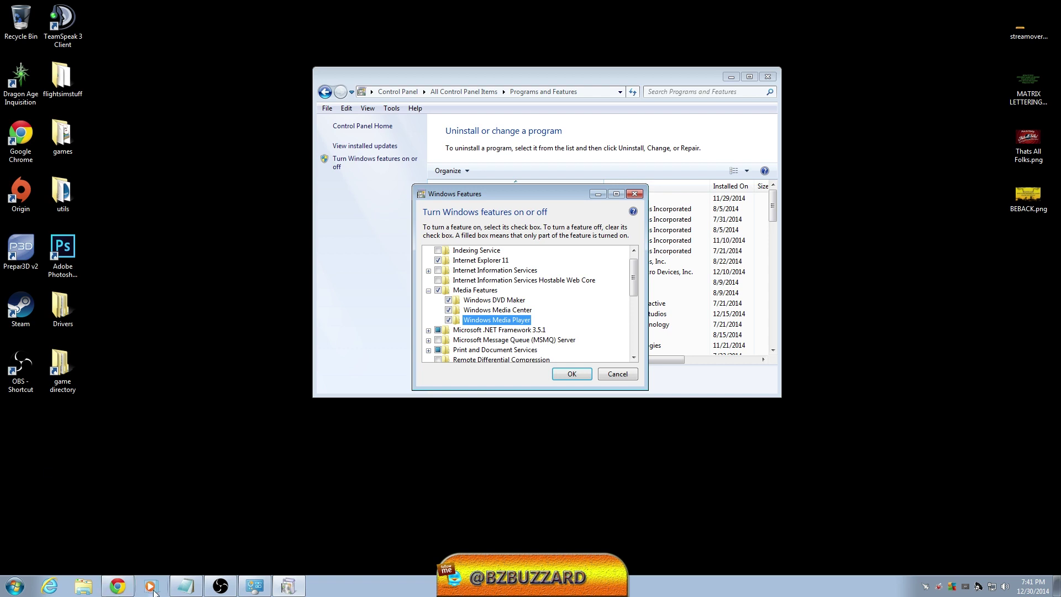
click(429, 290)
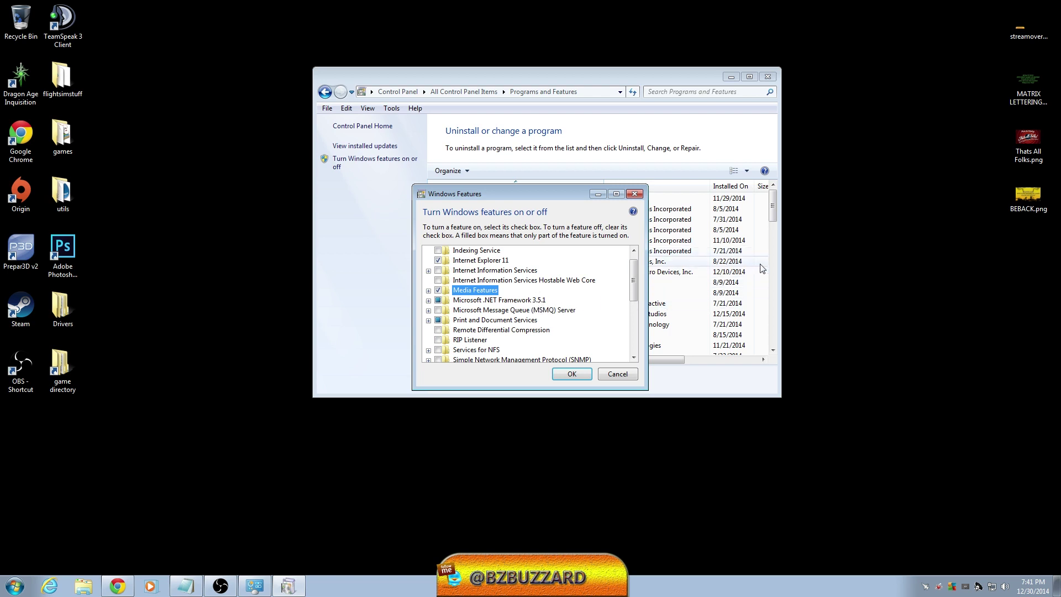
drag(633, 280, 634, 333)
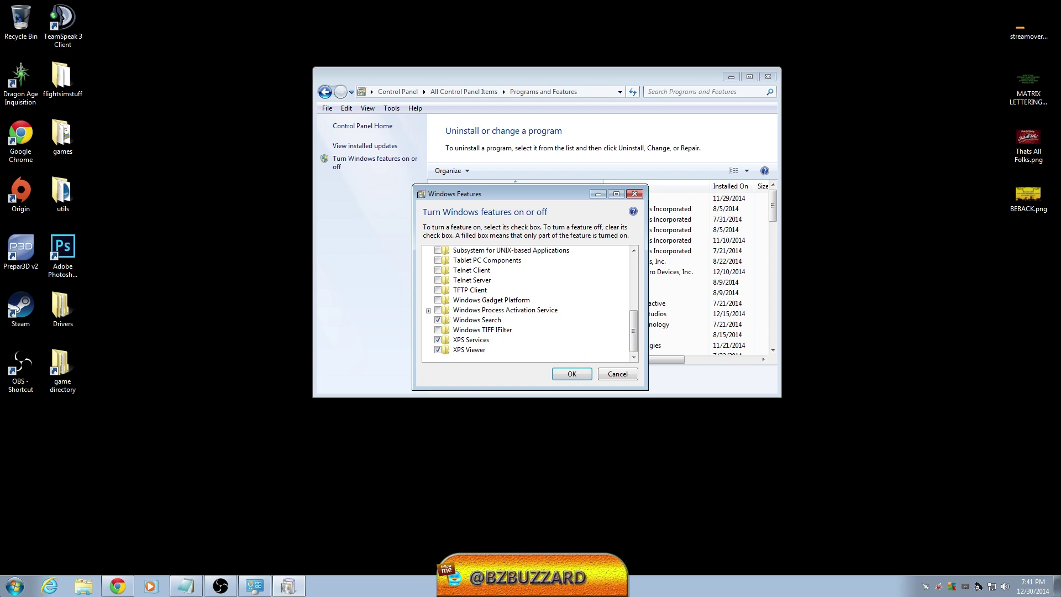
- Open the Windows Features dialog through Programs and Features in the Control Panel
click(15, 589)
click(13, 590)
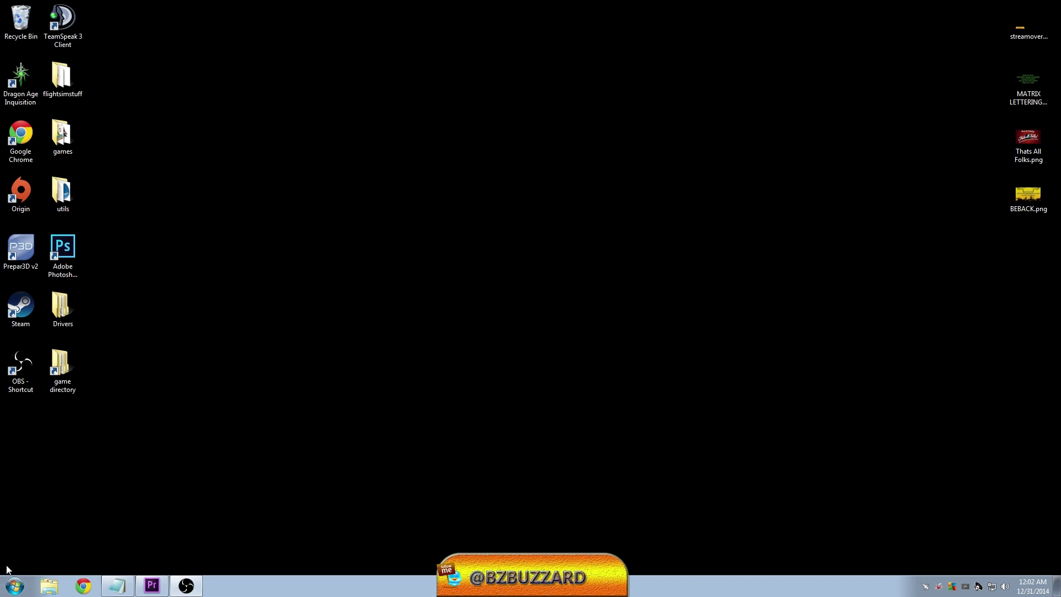
click(8, 591)
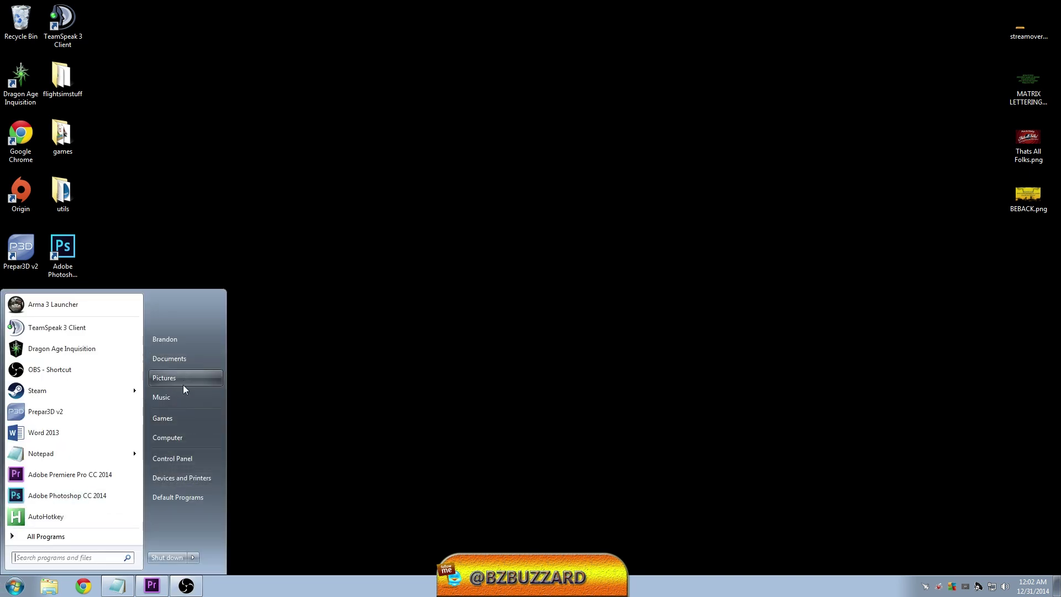
click(188, 462)
drag(771, 214, 781, 352)
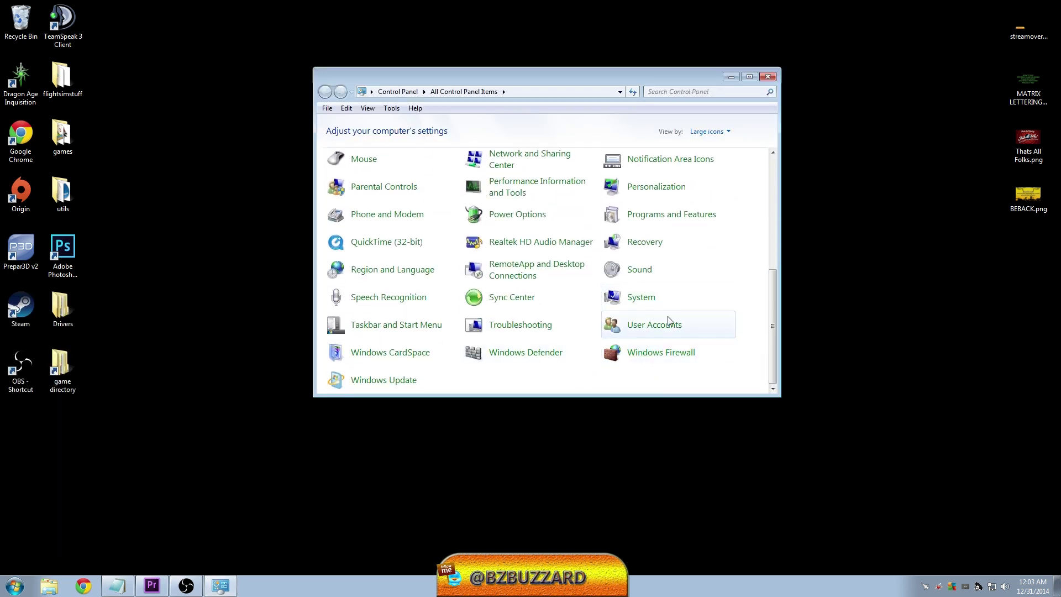
click(630, 223)
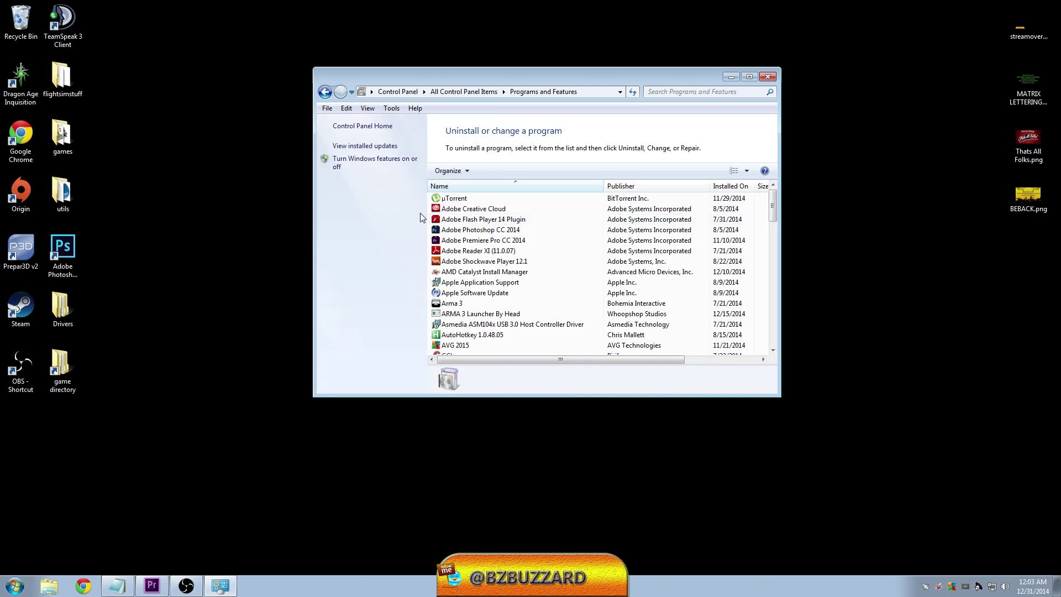
click(350, 164)
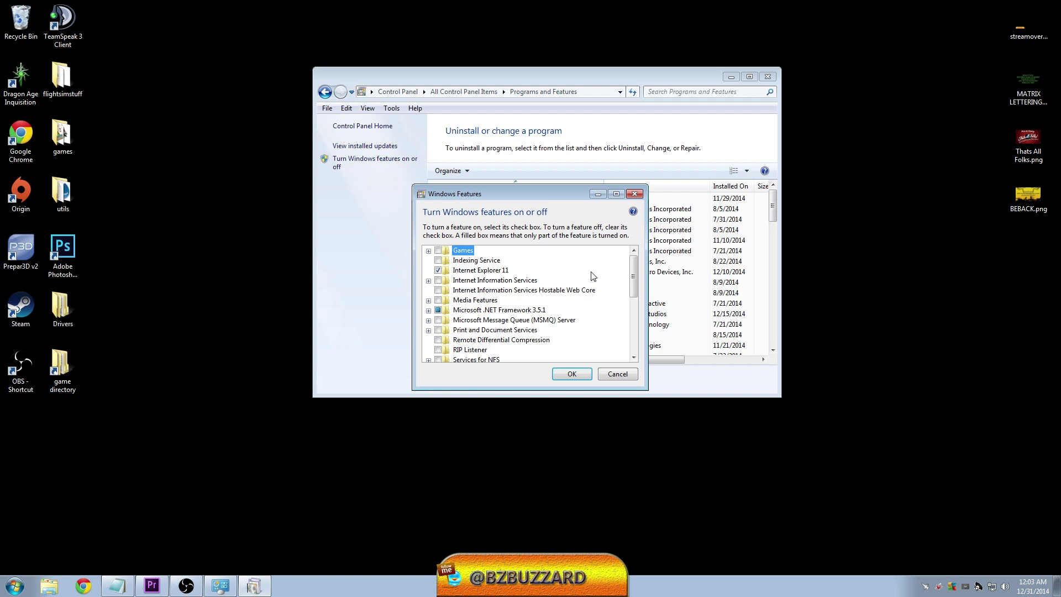
- Review the Windows features list through to XPS Viewer, and close the dialog and Programs and Features
drag(633, 268, 635, 273)
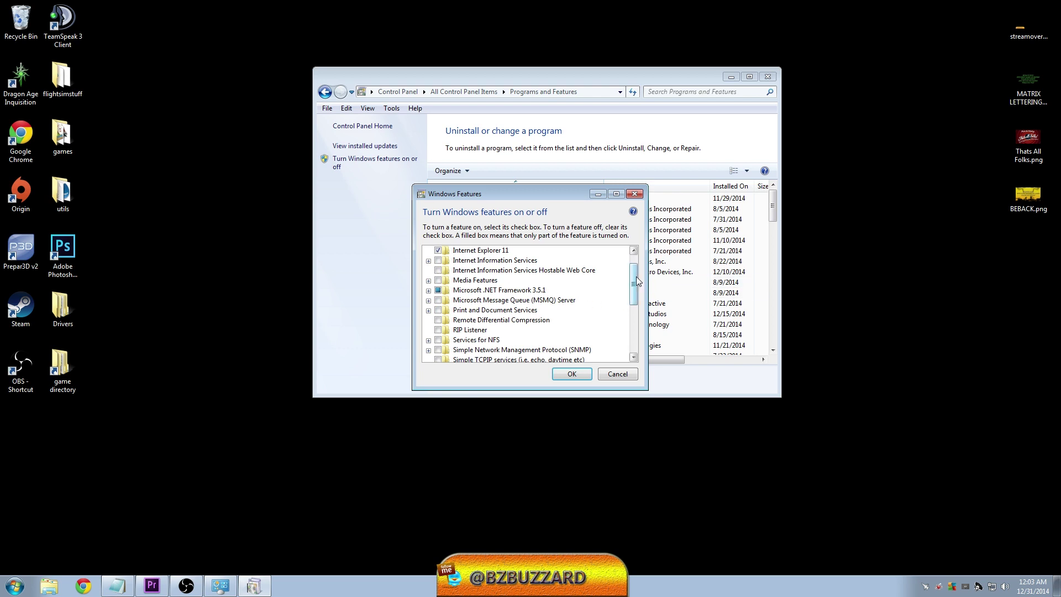
drag(636, 277, 636, 330)
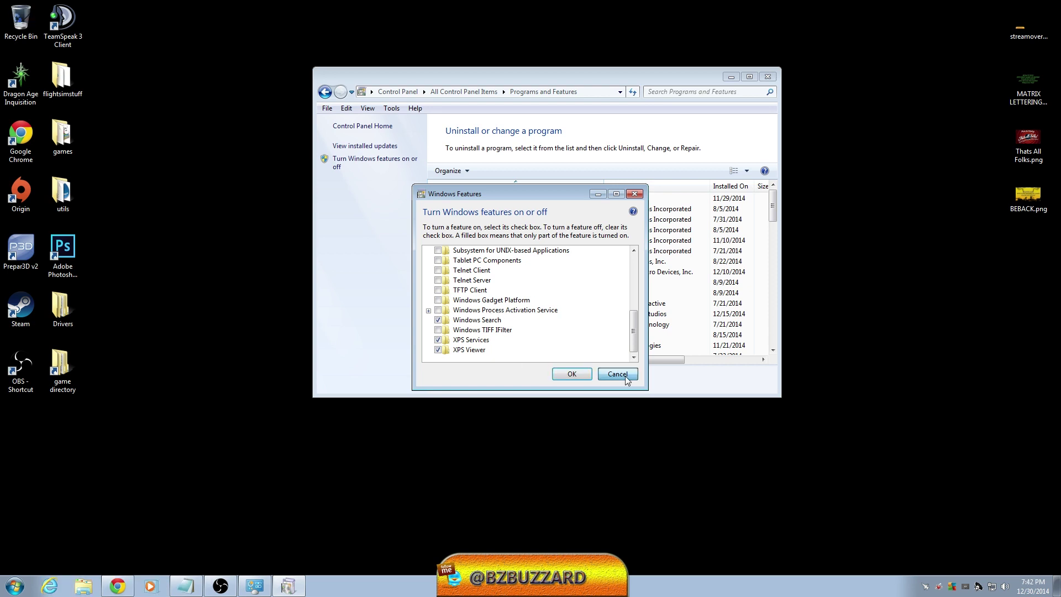
click(570, 374)
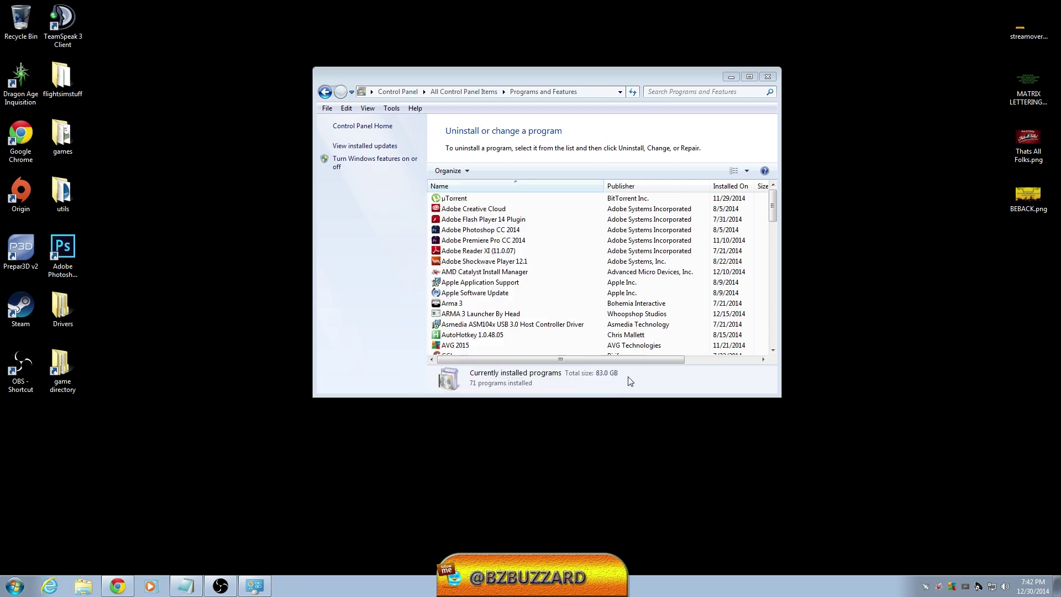
click(766, 77)
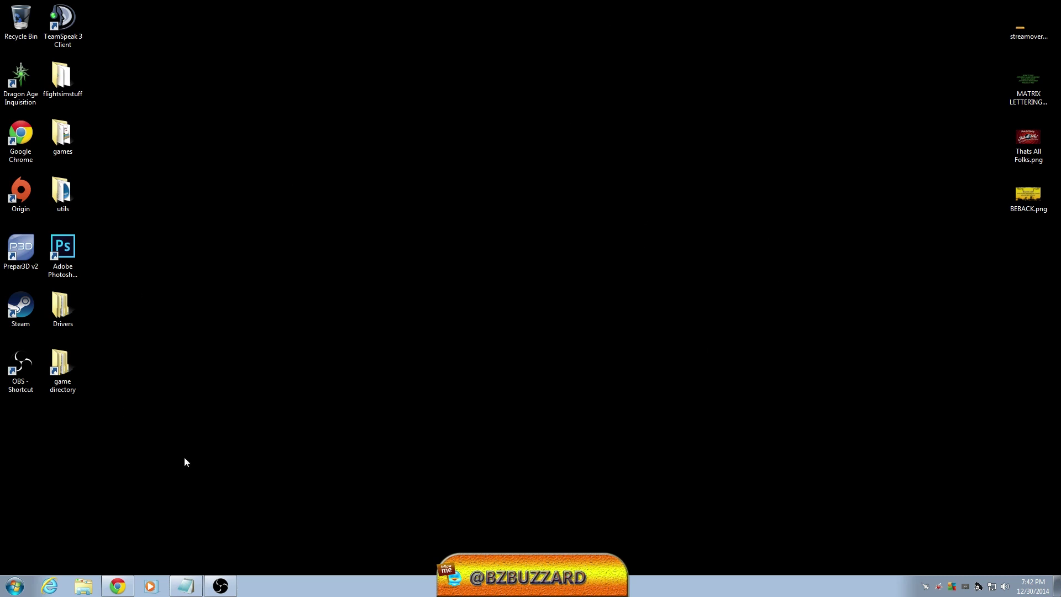
- Open the Documents library and reposition its window on the desktop
click(16, 590)
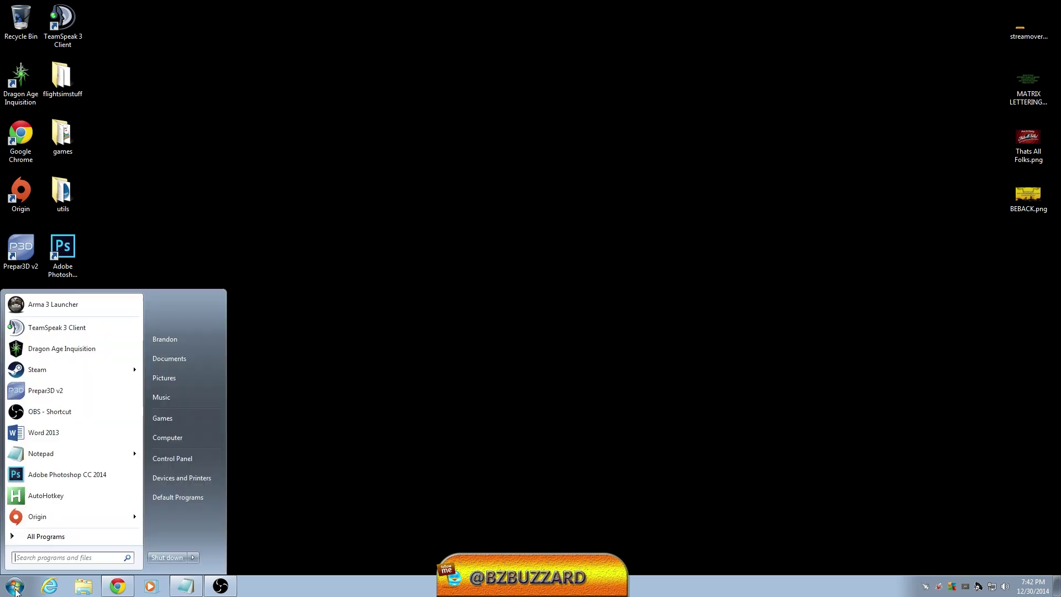
click(165, 360)
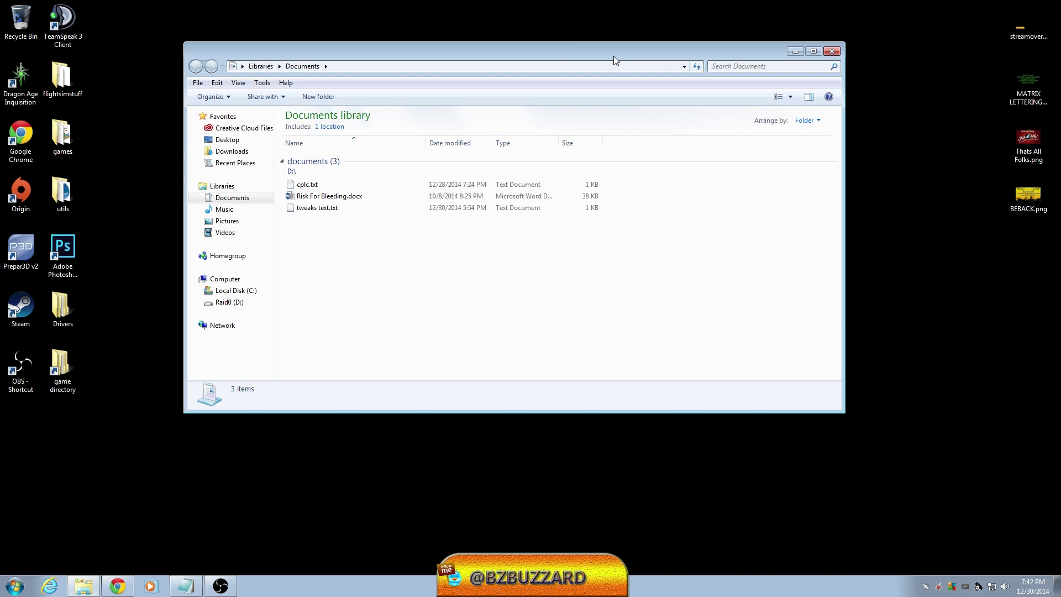
drag(613, 55, 666, 55)
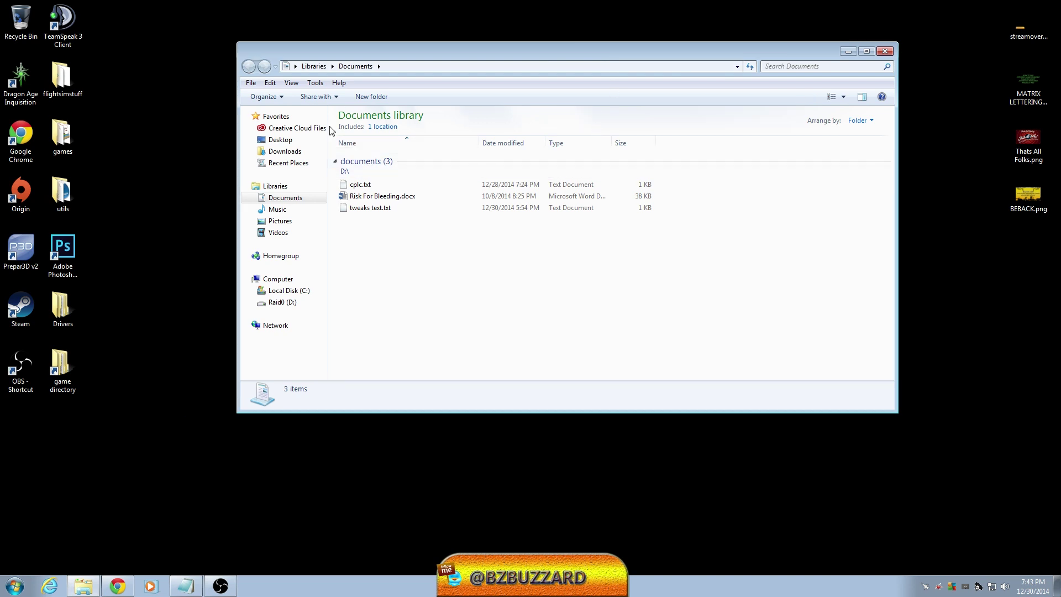
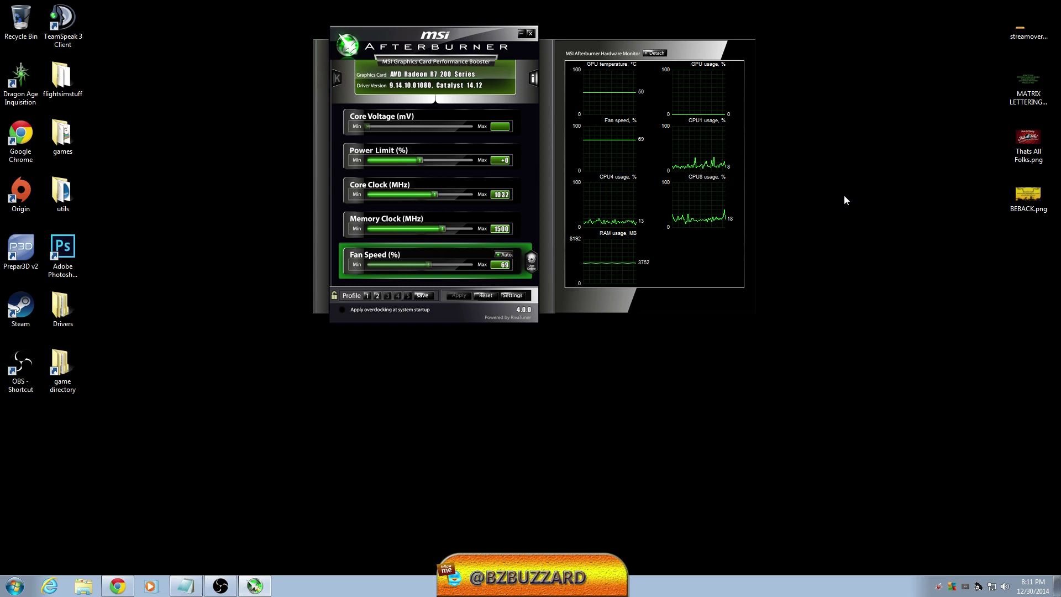
- Examine the graphics card settings and the hardware monitor graphs in MSI Afterburner, and minimize it
drag(504, 30, 491, 18)
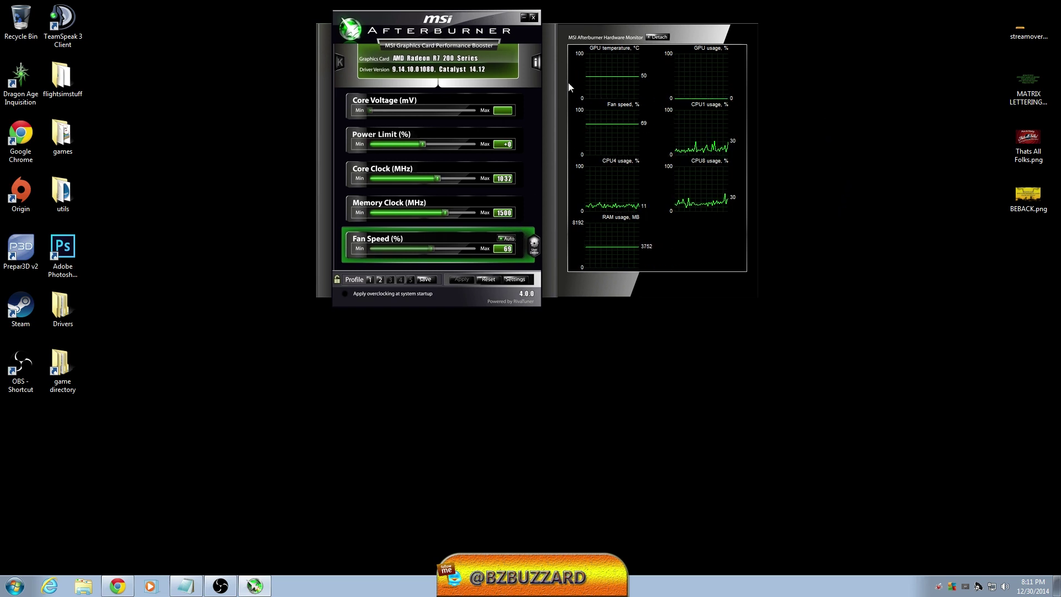
mouse_move(612, 61)
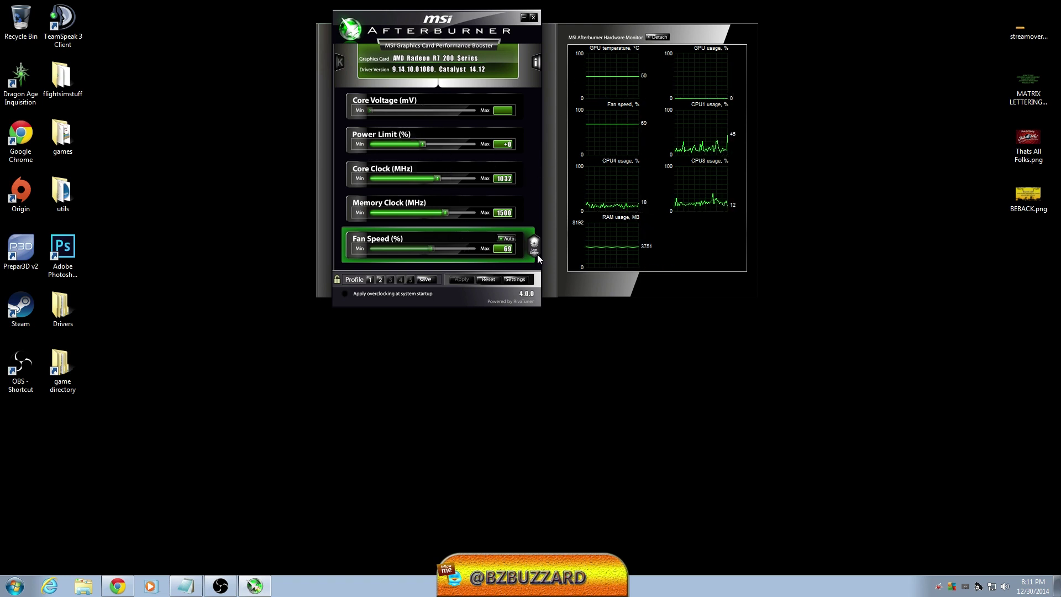
drag(505, 20, 542, 101)
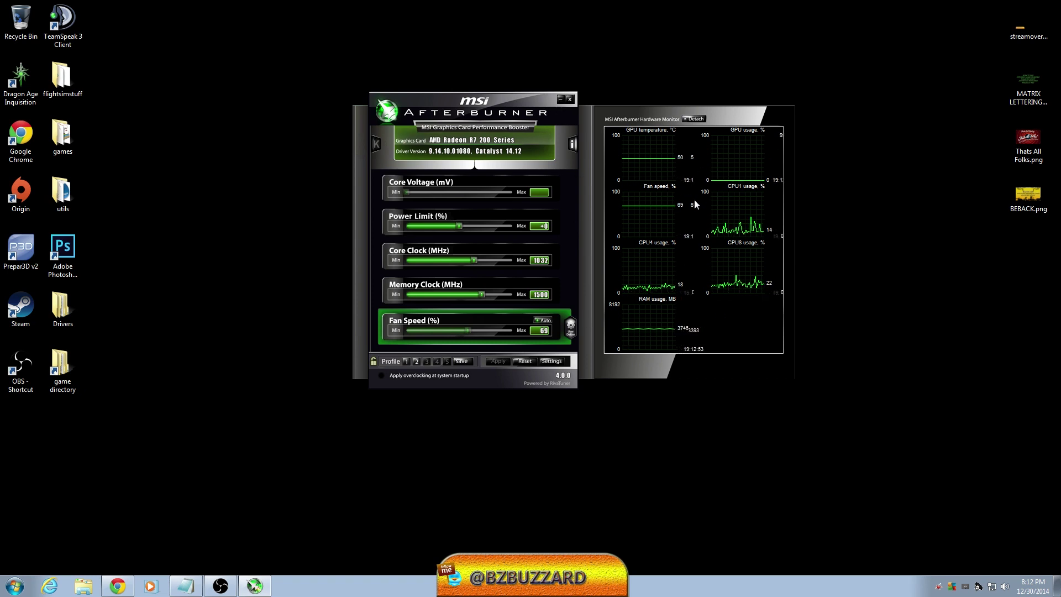
click(695, 118)
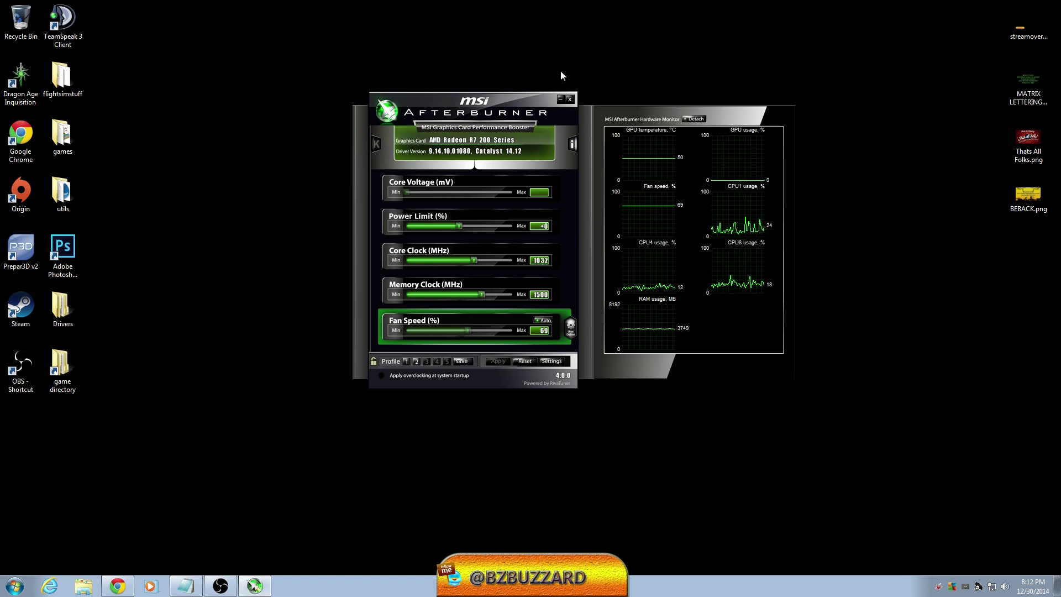
click(560, 99)
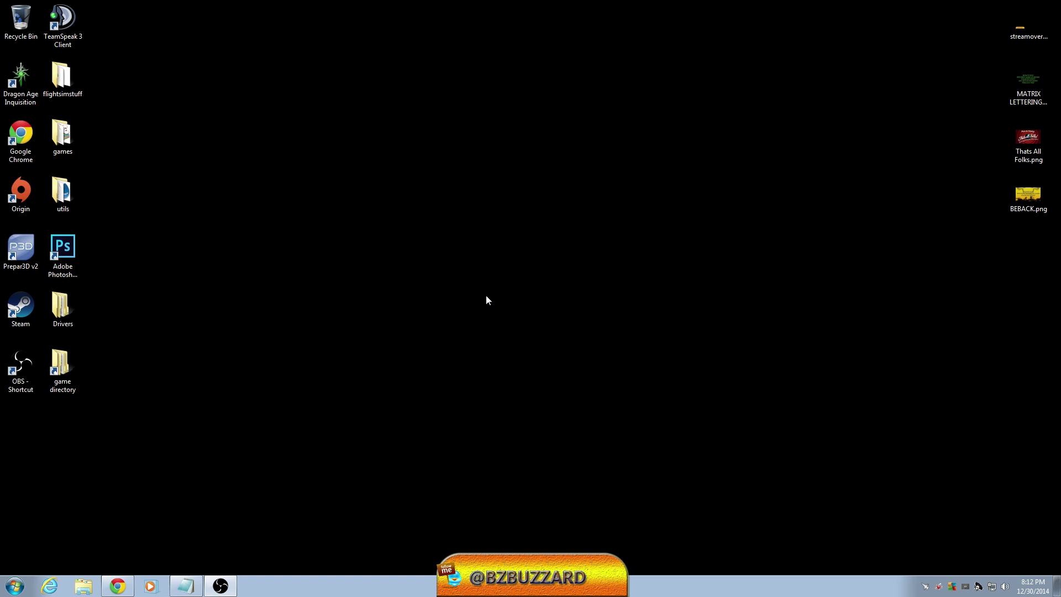
- Look through the utils folder, select the Malwarebytes Anti-Malware shortcut, and close the folder
double_click(69, 200)
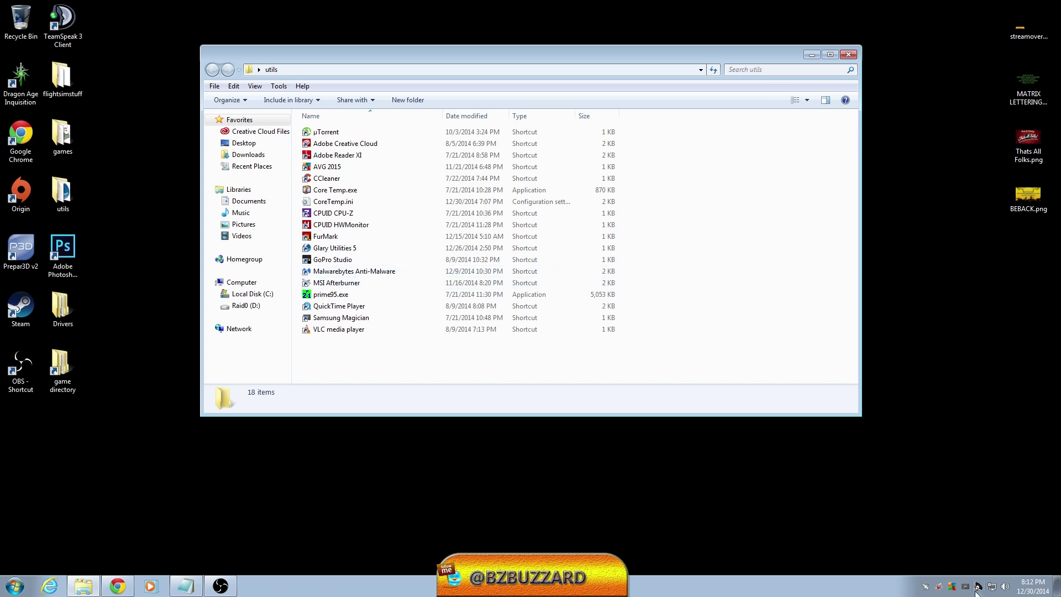
click(377, 272)
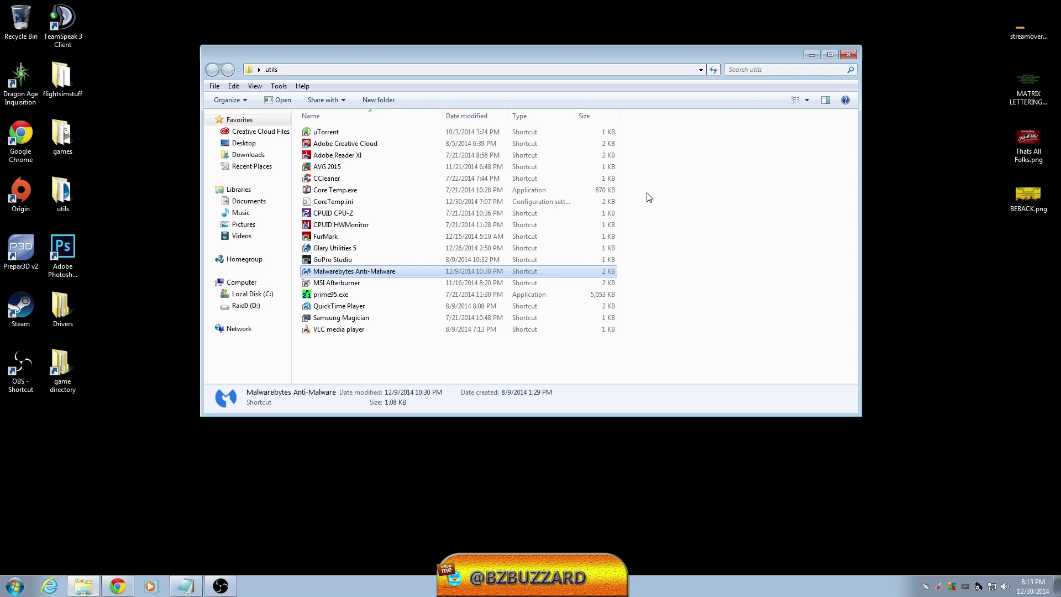
click(849, 54)
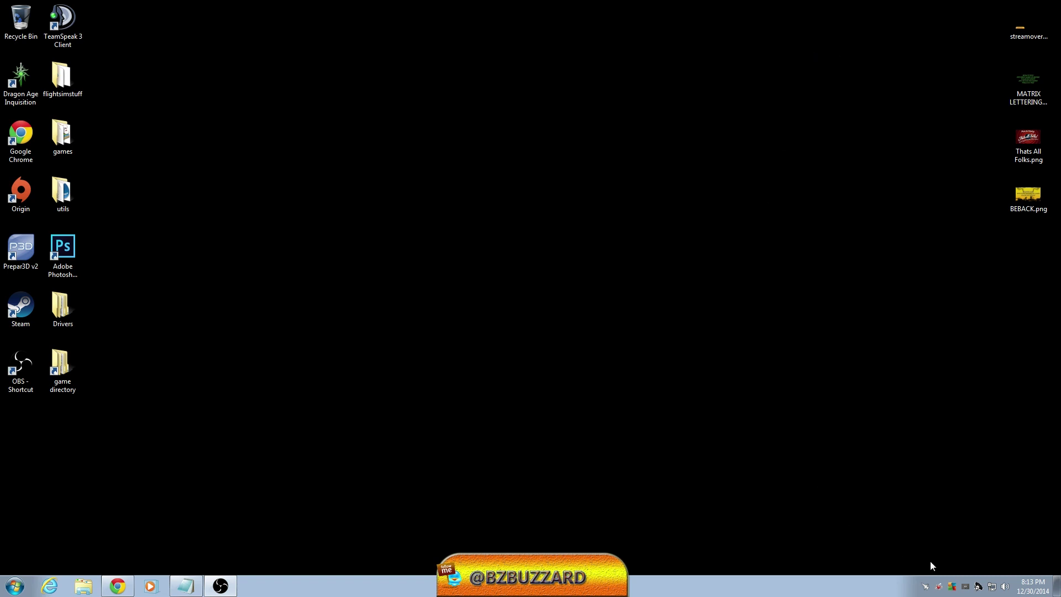
- Switch to Samsung Magician and review the SSD's drive information, Performance Optimization, Firmware Update and RAPID Mode pages
click(965, 587)
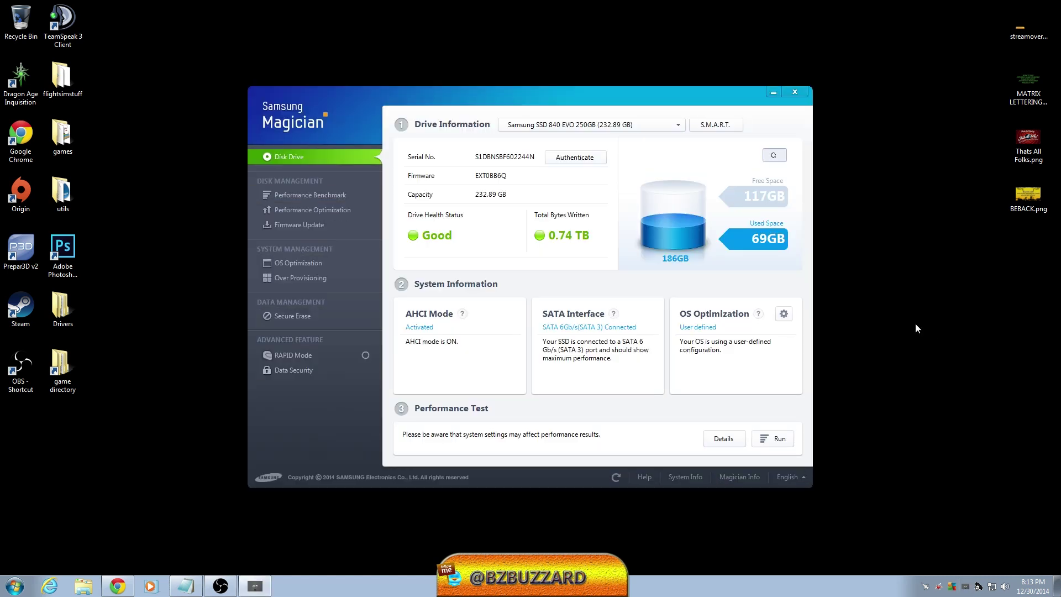
drag(532, 100, 515, 26)
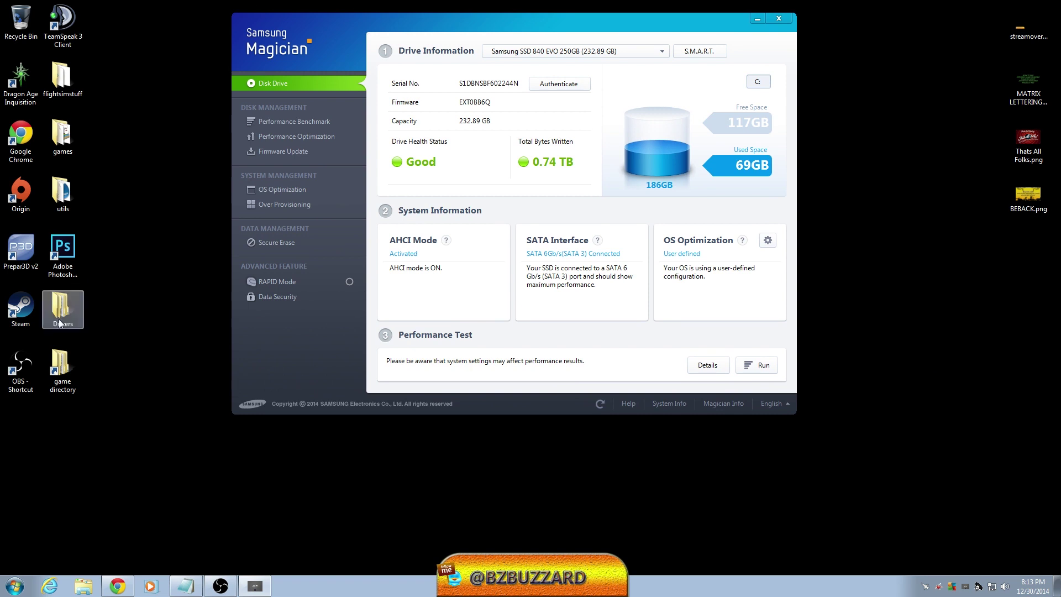
click(288, 123)
click(294, 137)
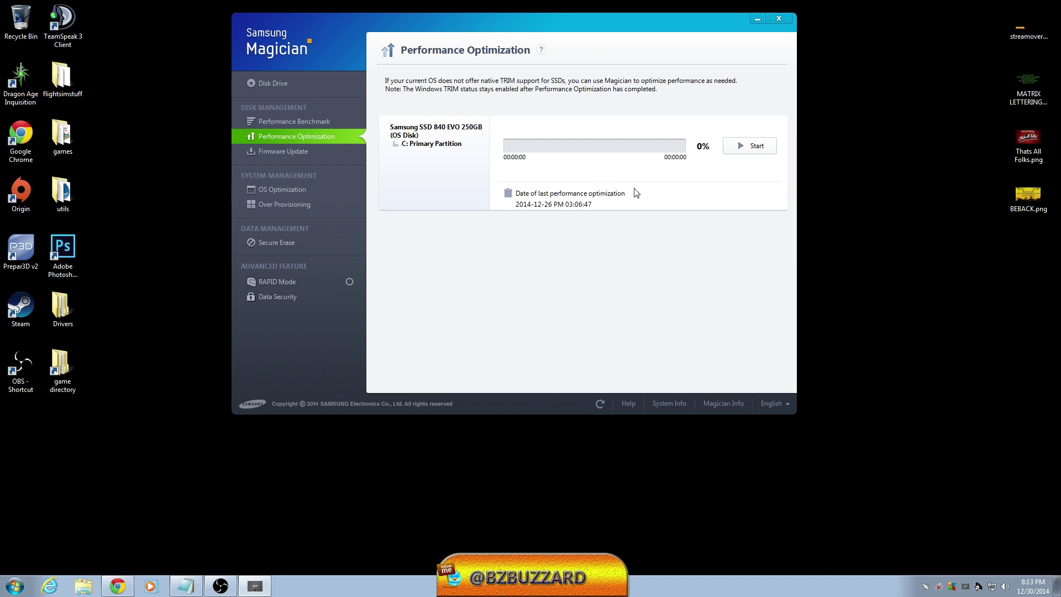
click(288, 155)
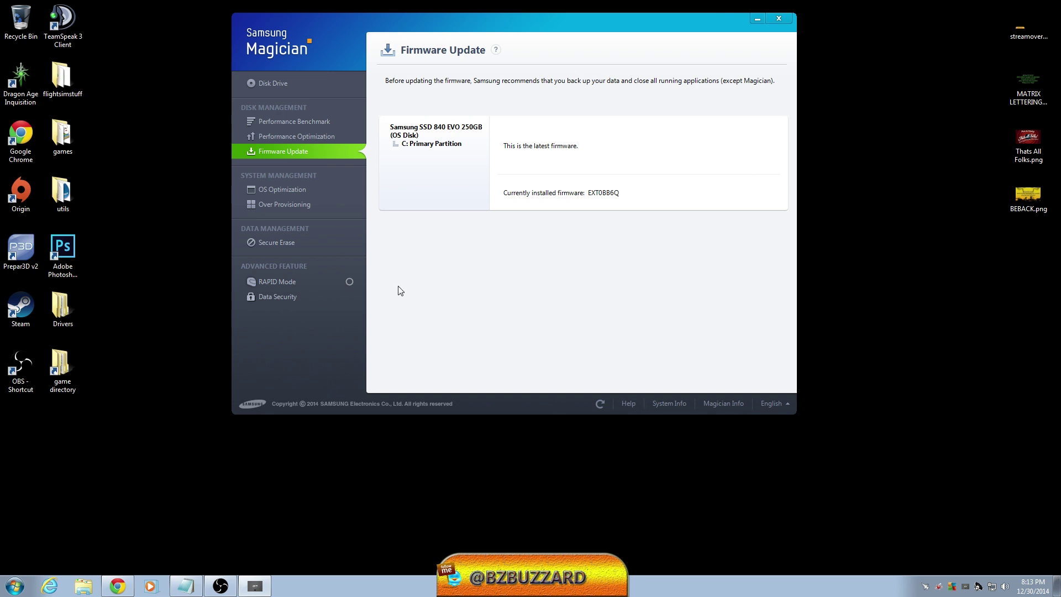
click(282, 282)
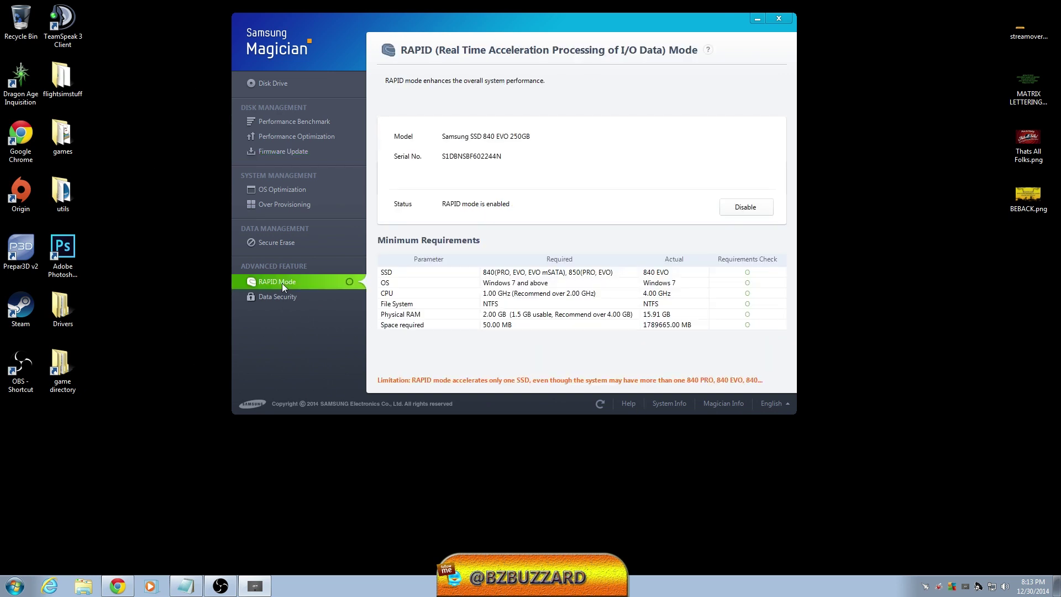
- Check the OS Optimization page and the SSD's Over Provisioning settings, and minimize Samsung Magician
click(278, 190)
click(278, 204)
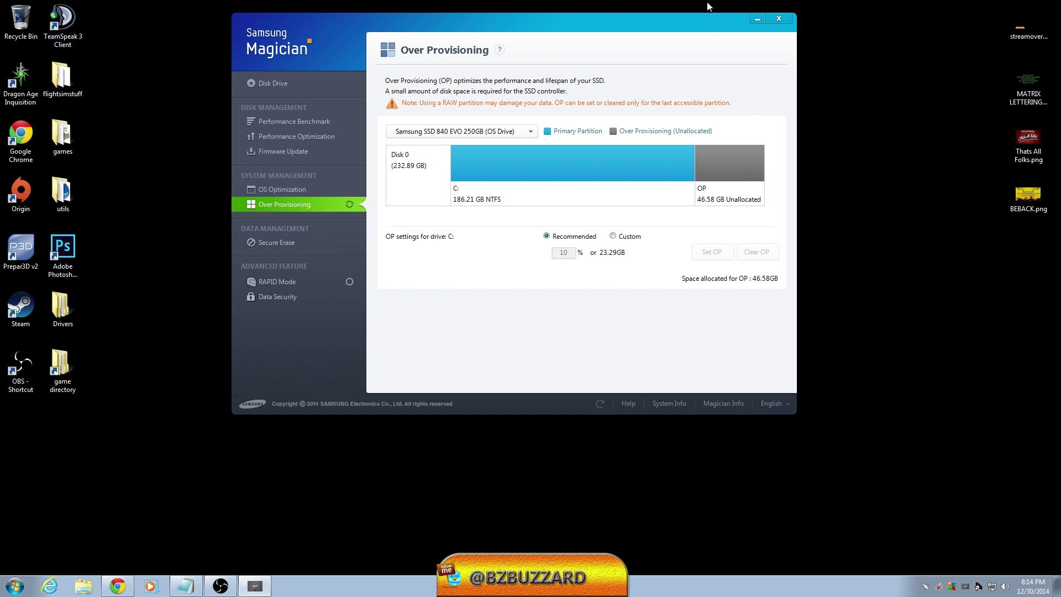
click(758, 19)
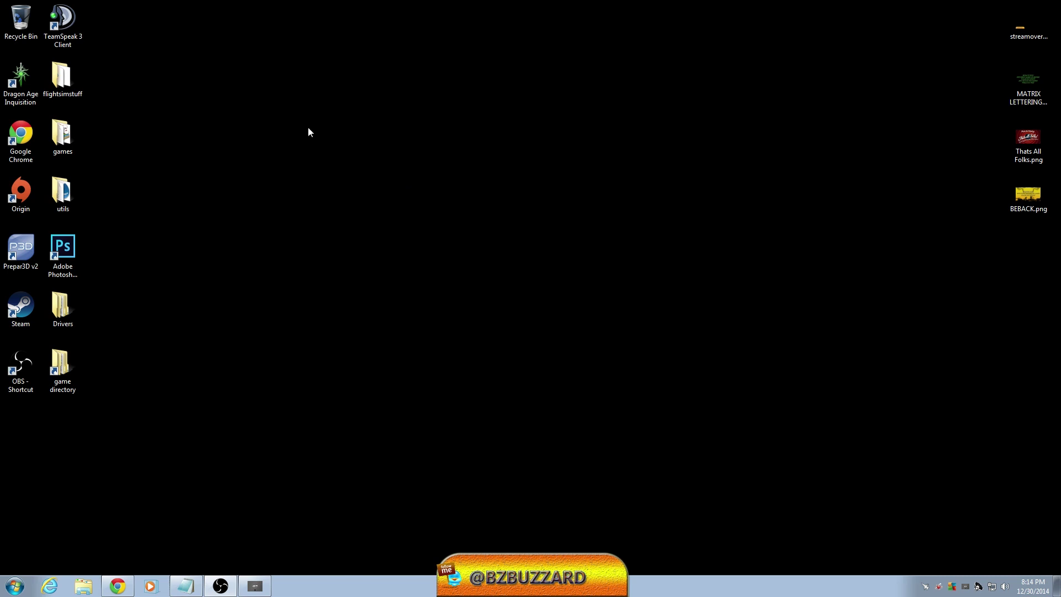
- Launch CCleaner from the utils folder and review the Windows and Applications cleaning options
double_click(63, 192)
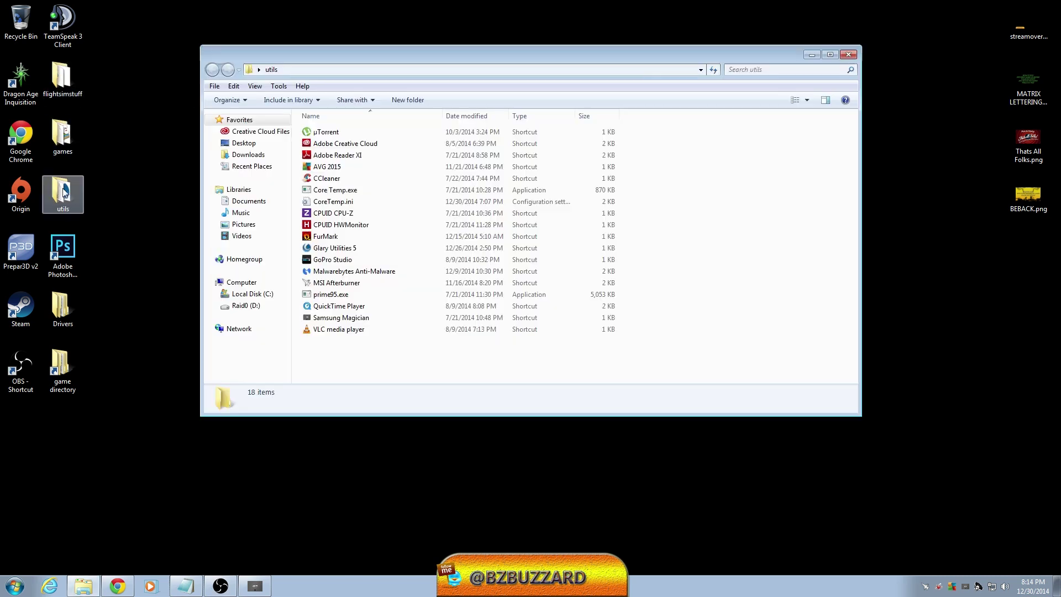
double_click(334, 180)
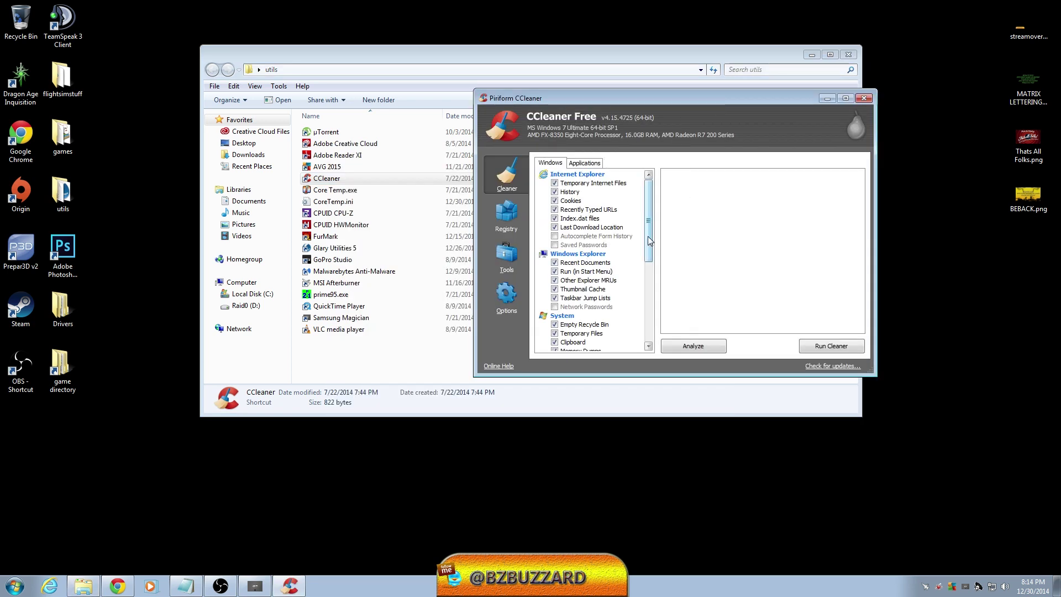
scroll(652, 227, down, 4)
scroll(655, 202, up, 4)
scroll(582, 177, down, 3)
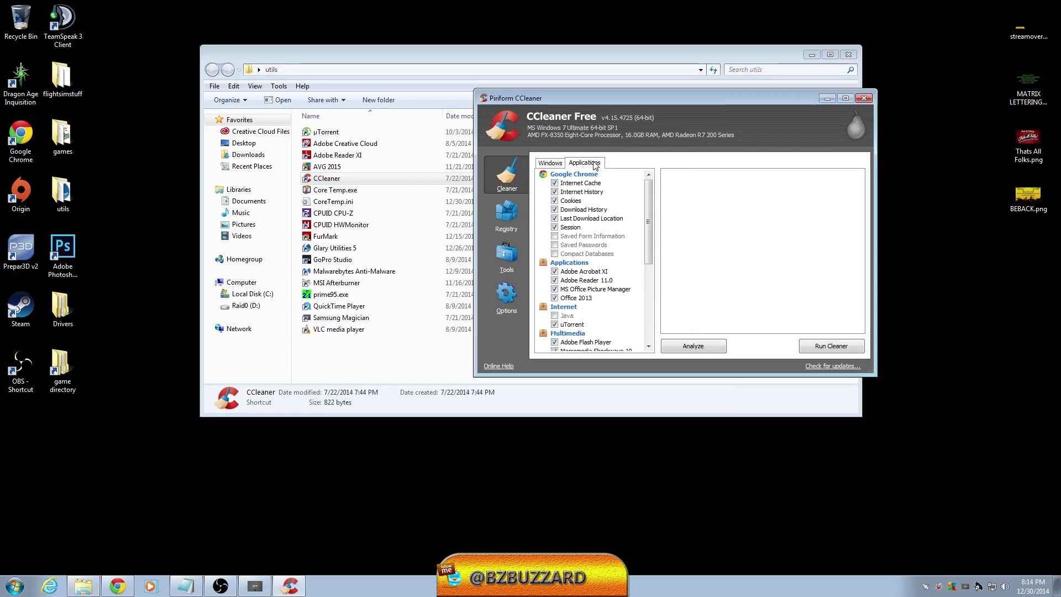
scroll(583, 177, up, 3)
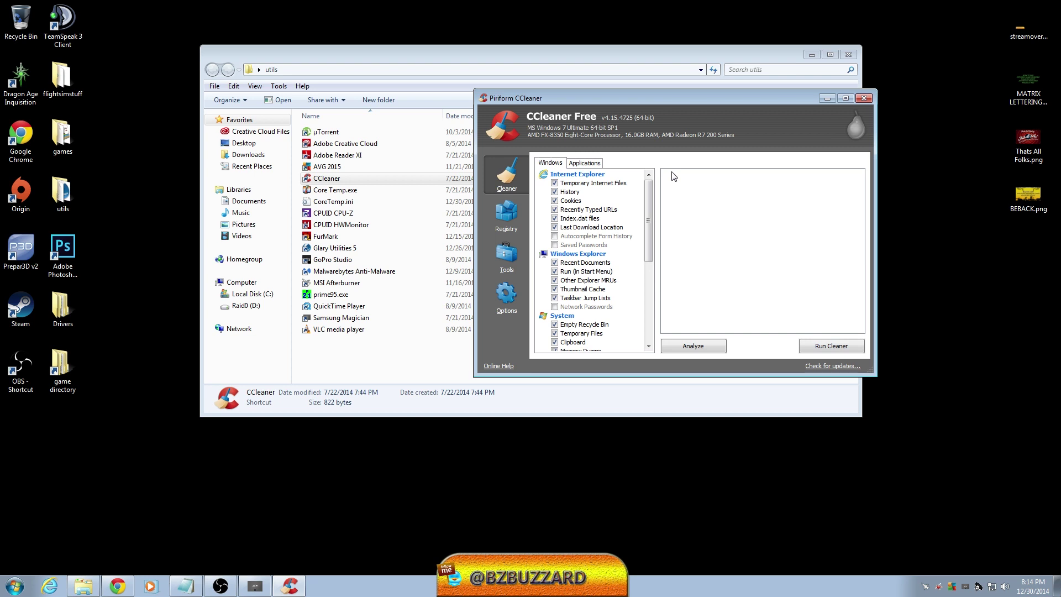
- Review the Registry Cleaner categories in CCleaner, return to the Cleaner page, and close the program
click(511, 219)
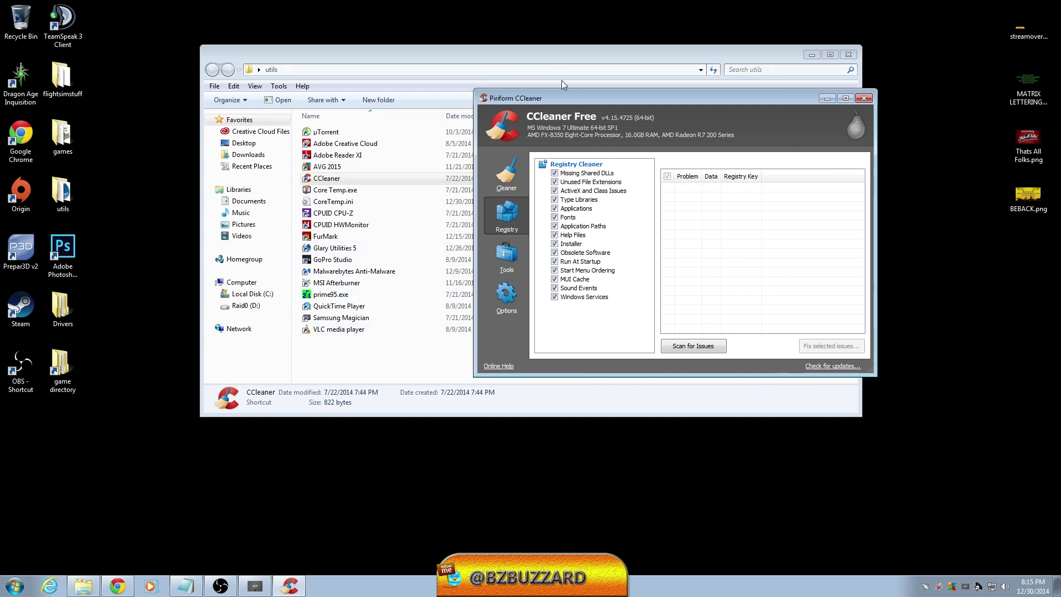
drag(602, 94, 492, 105)
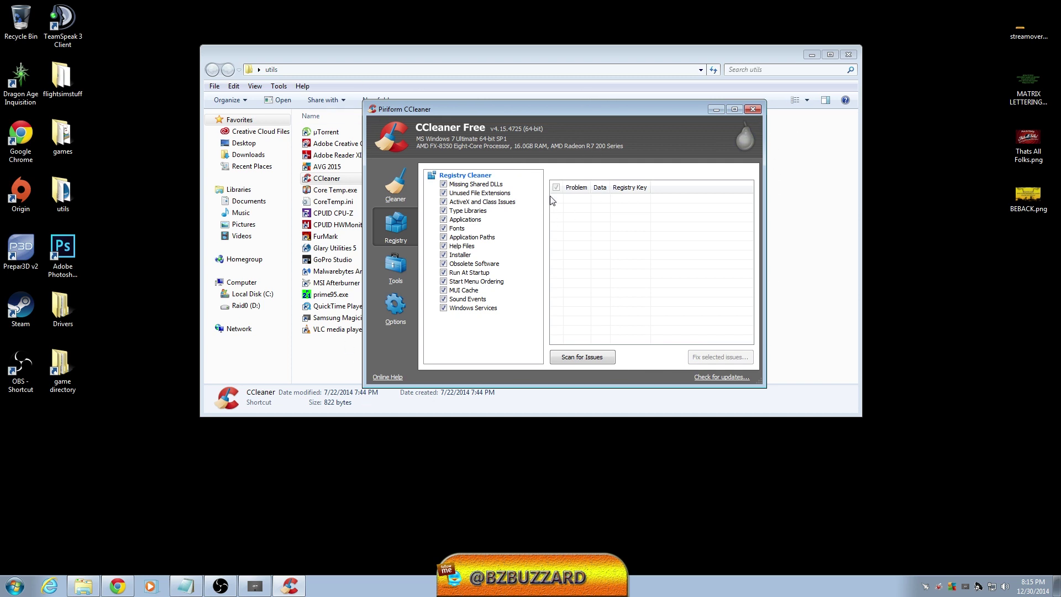
click(390, 196)
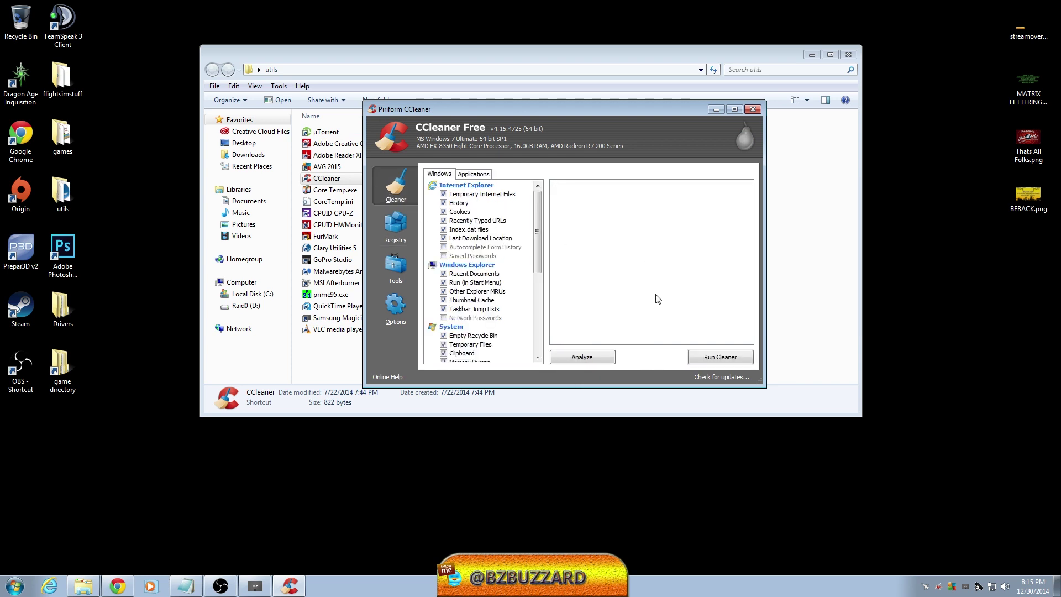
click(753, 110)
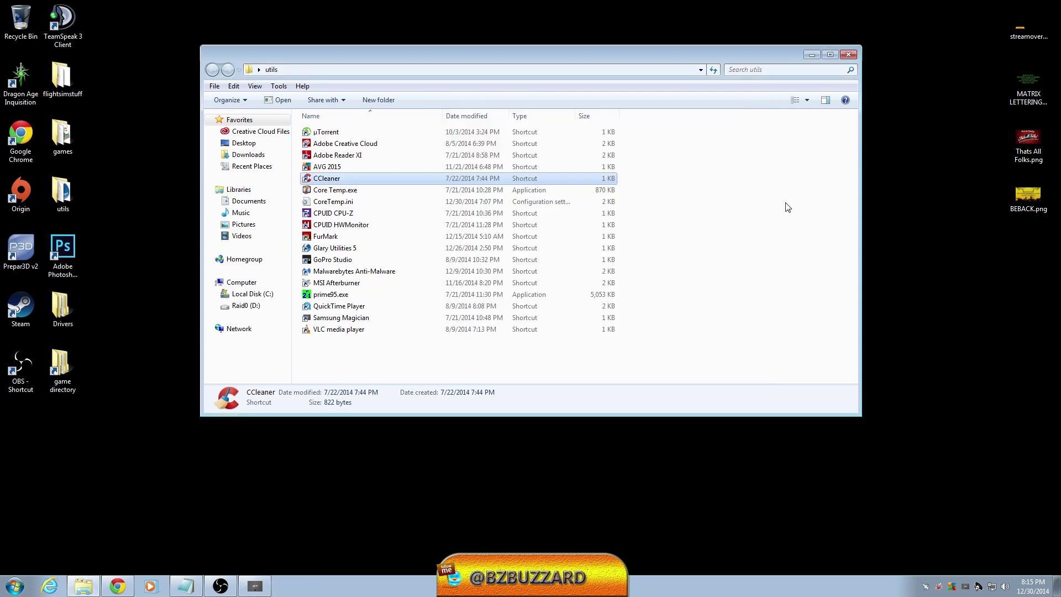